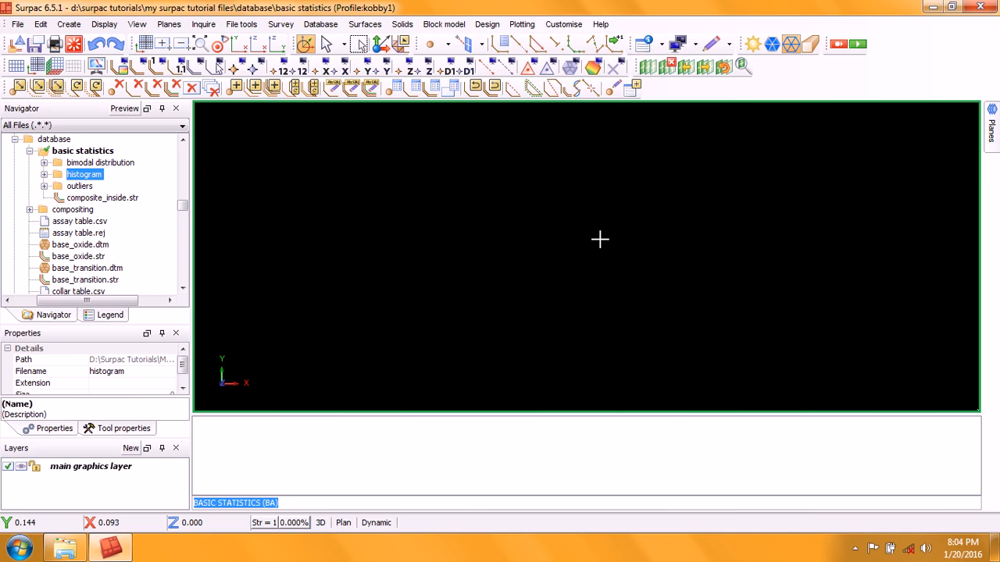
# Step: Browse the bimodal distribution, histogram and outliers folders inside the basic statistics folder
pyautogui.click(94, 152)
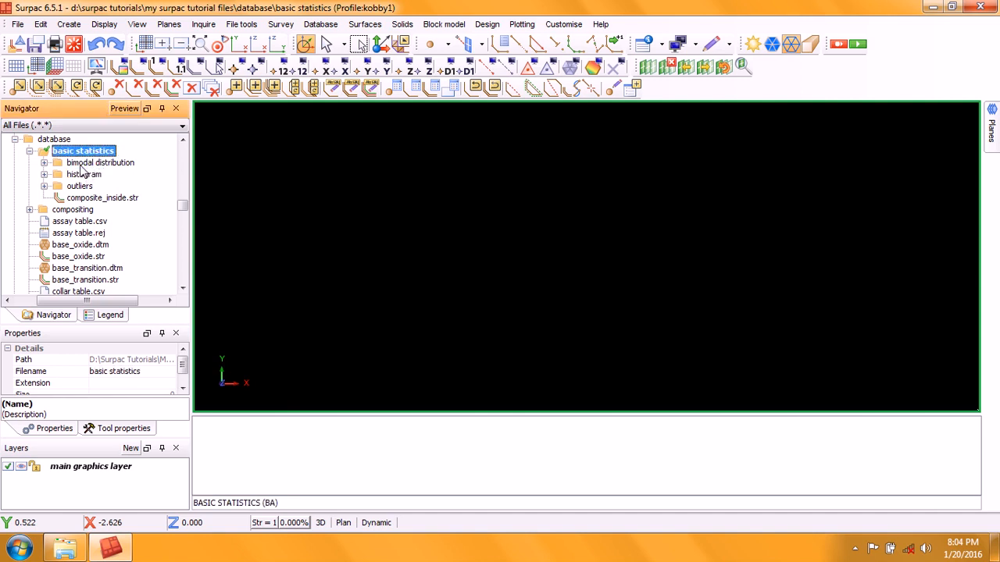
pyautogui.click(107, 164)
pyautogui.click(86, 176)
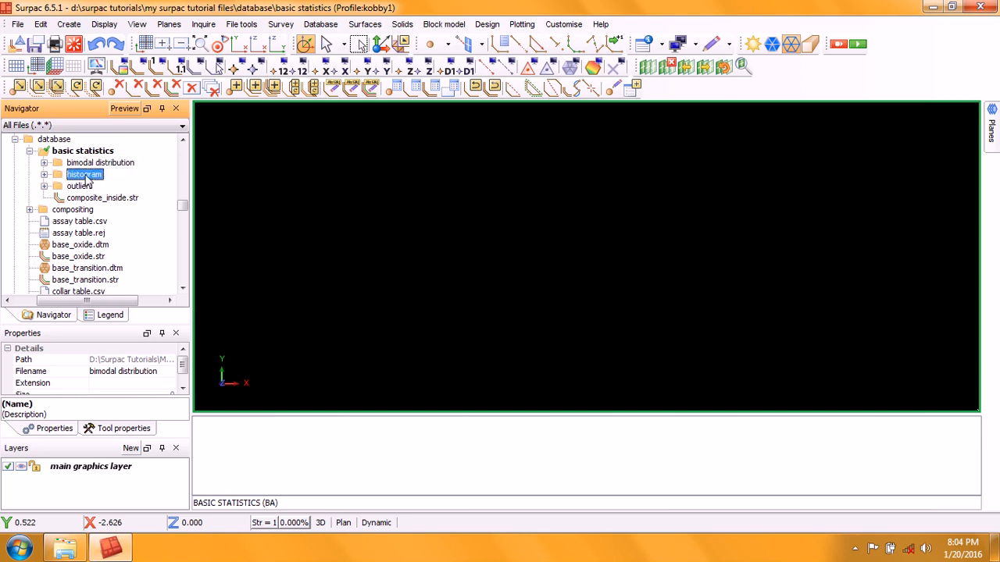
pyautogui.click(81, 187)
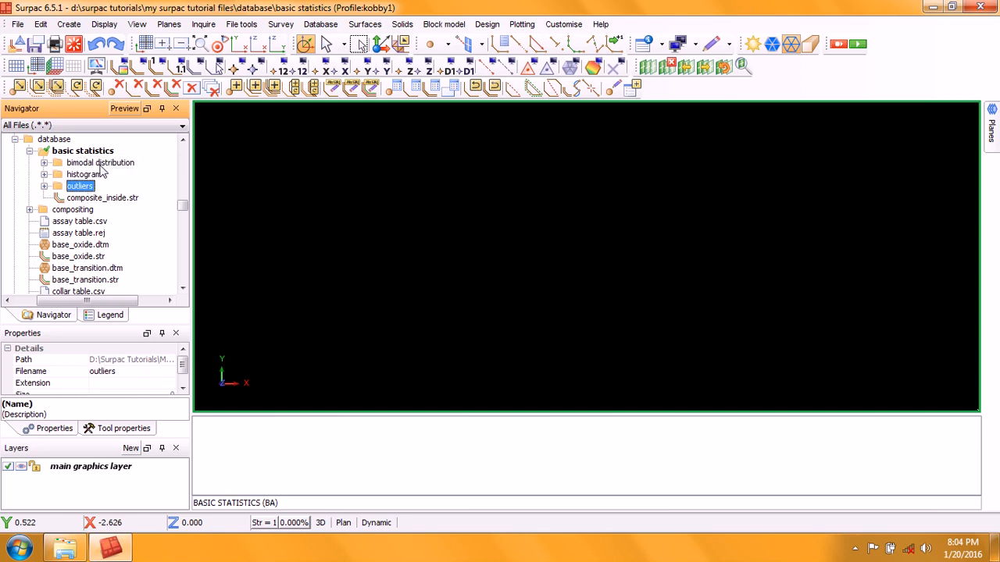
pyautogui.click(102, 164)
pyautogui.click(86, 188)
pyautogui.click(86, 175)
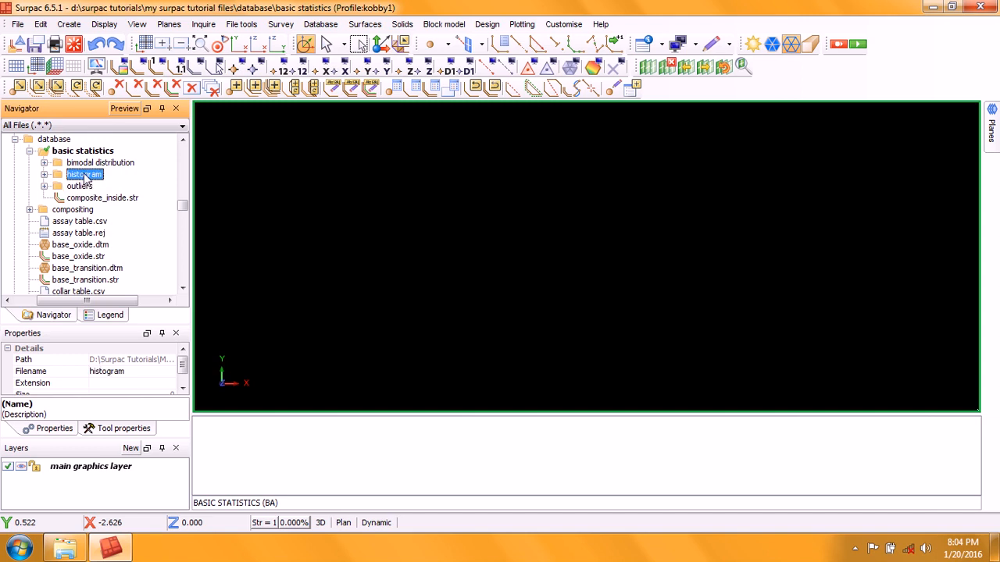
pyautogui.click(102, 163)
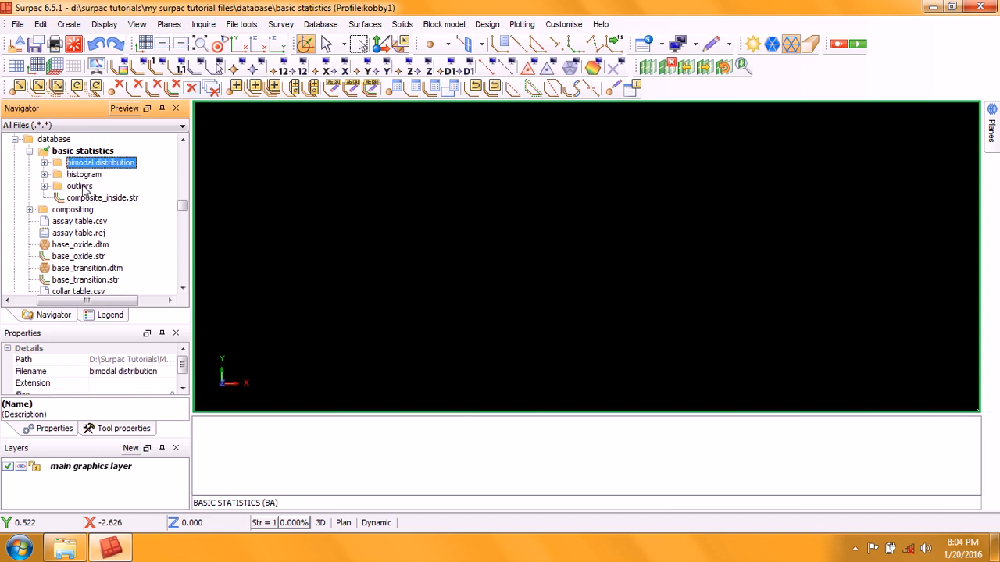
pyautogui.click(82, 187)
pyautogui.click(102, 163)
pyautogui.click(82, 187)
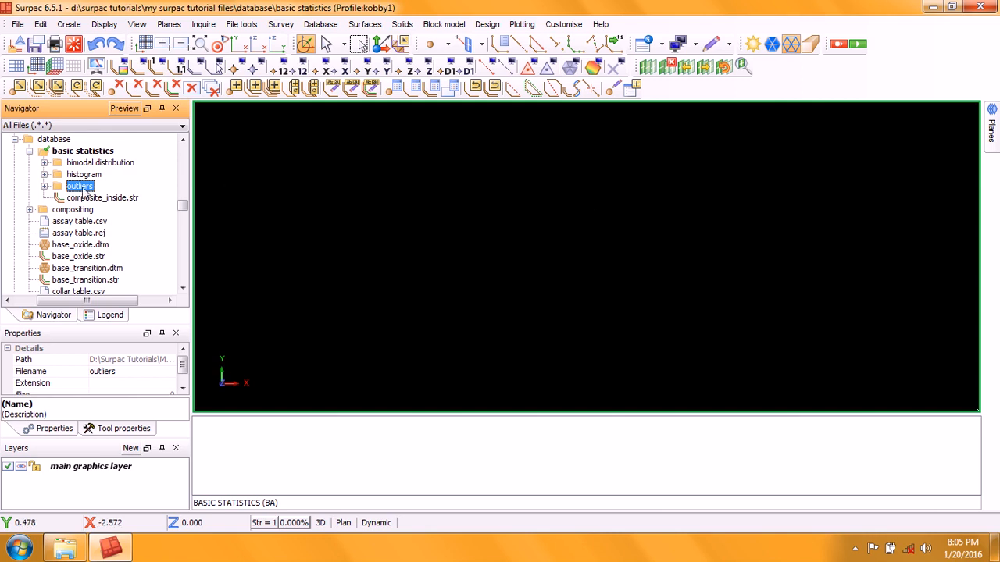
# Step: Expand the histogram folder, open histogram.jpg in the graphics area, and close the image viewer
pyautogui.click(45, 174)
pyautogui.moveTo(111, 192); pyautogui.dragTo(443, 195)
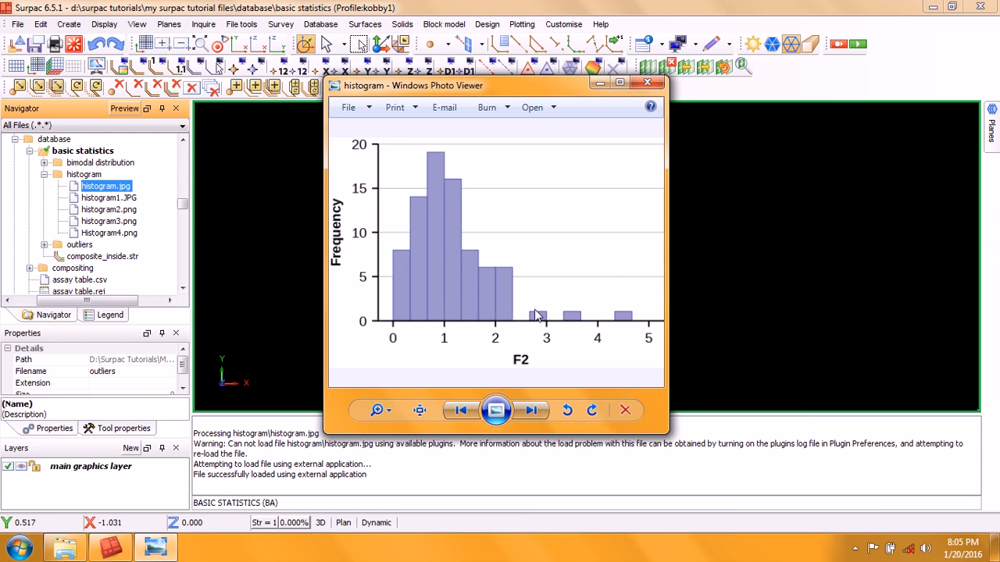
pyautogui.click(648, 82)
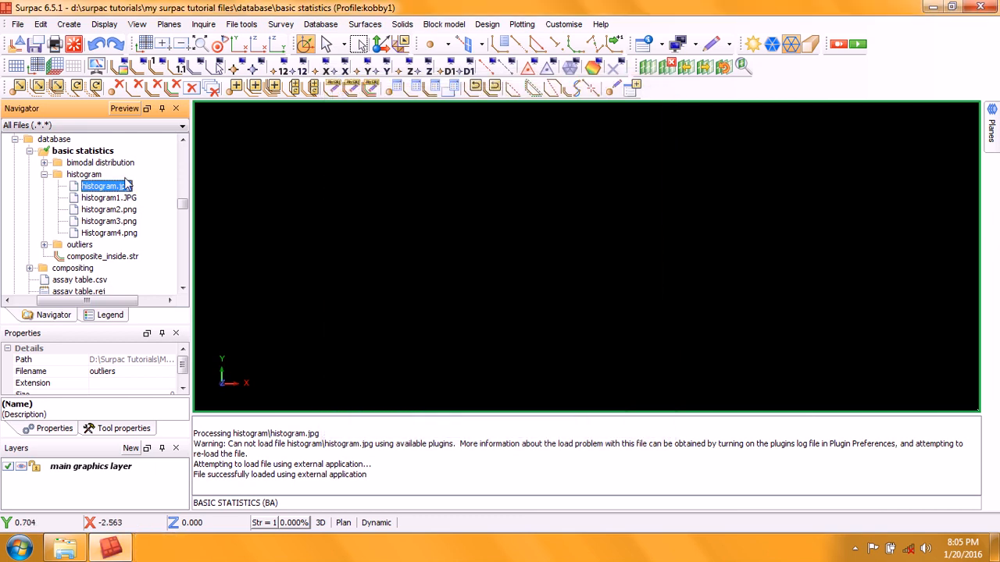
# Step: View histogram1.JPG and Histogram4.png in the image viewer, zooming into Histogram4.png, and close the viewer
pyautogui.doubleClick(101, 200)
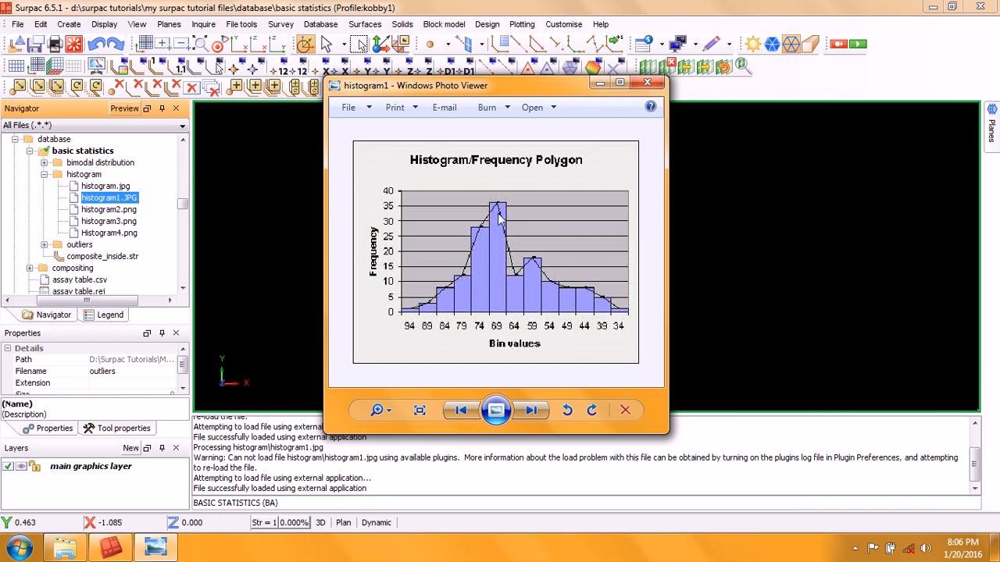
pyautogui.click(647, 83)
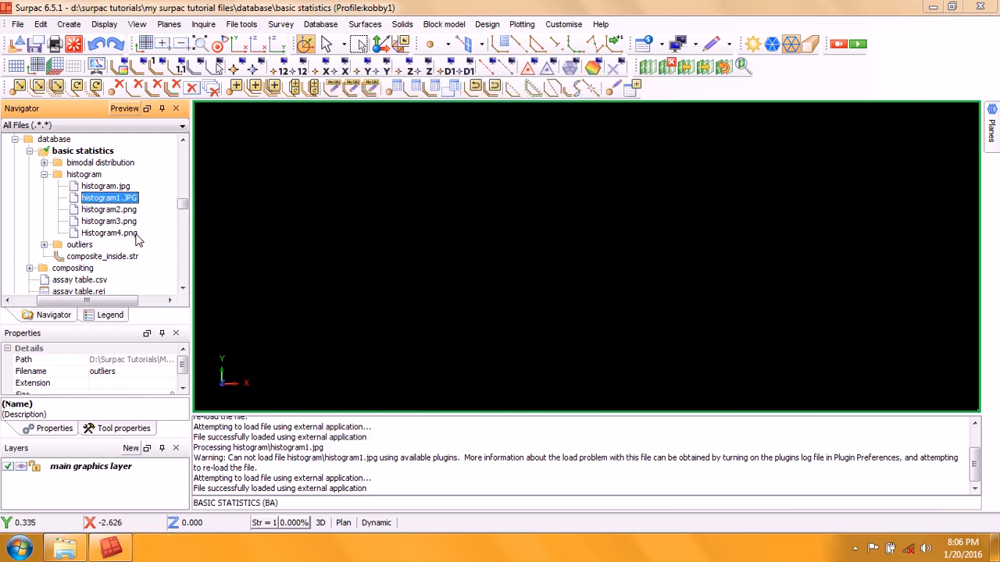
pyautogui.doubleClick(125, 234)
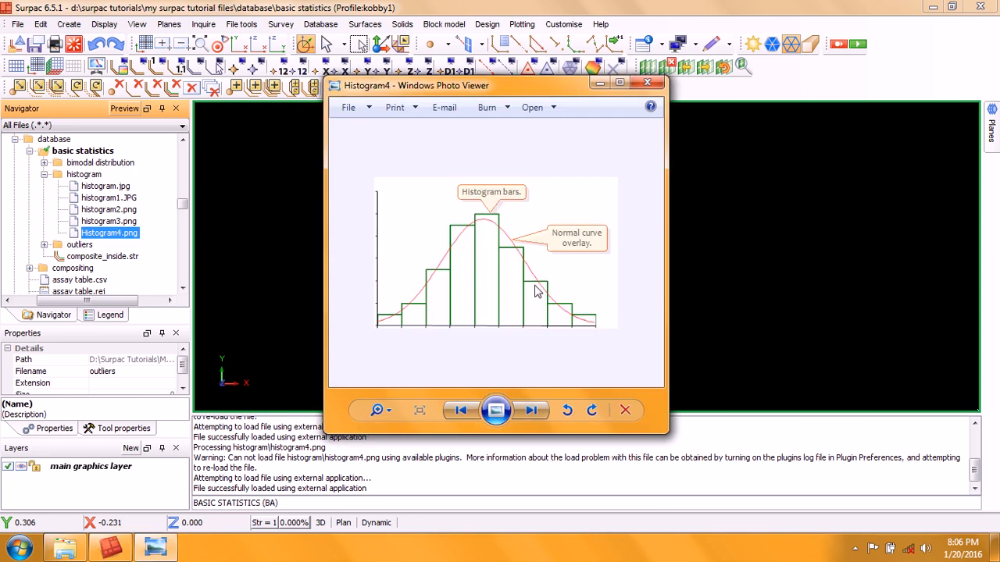
pyautogui.scroll(2, 533, 285)
pyautogui.scroll(-1, 532, 284)
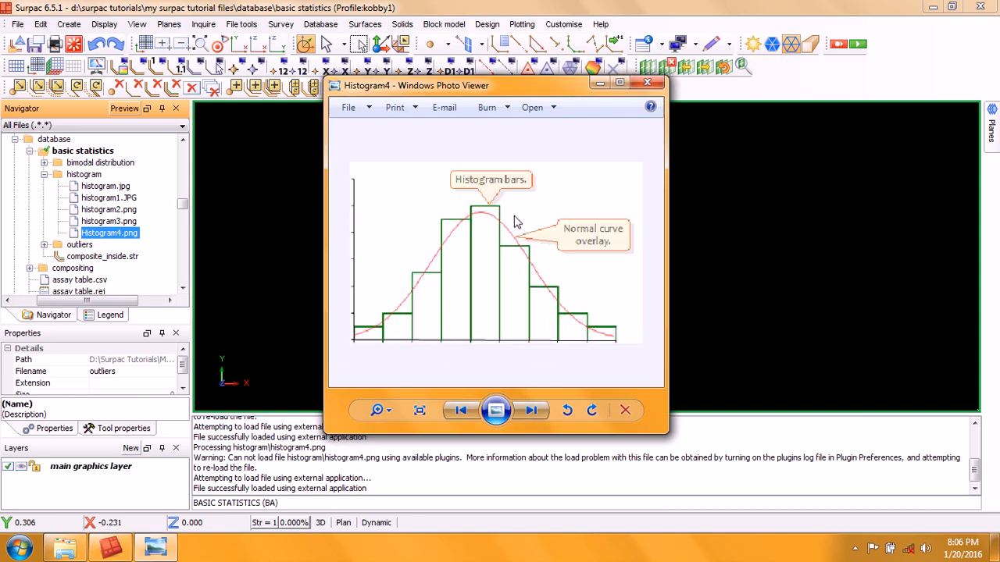
pyautogui.scroll(-1, 376, 324)
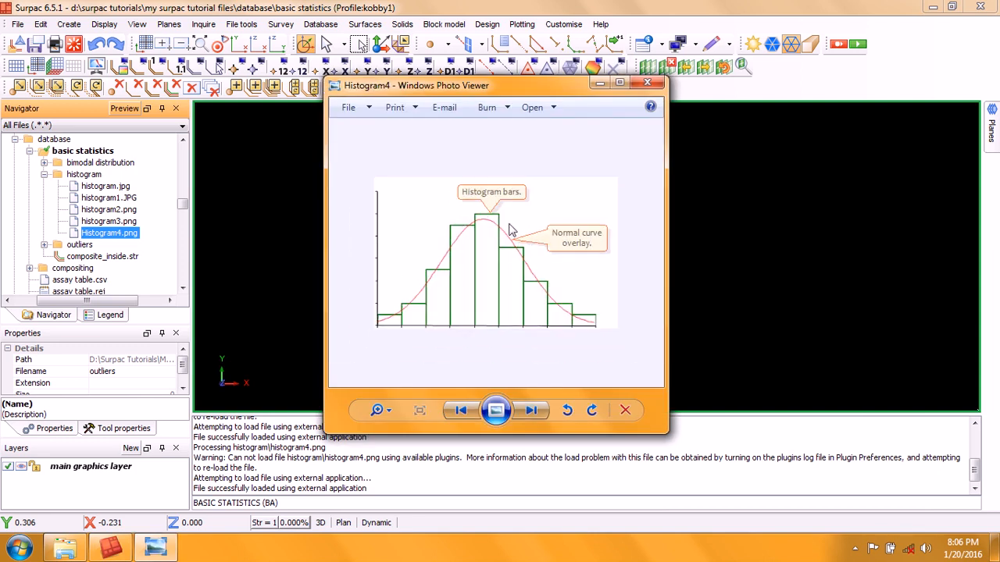
pyautogui.click(648, 84)
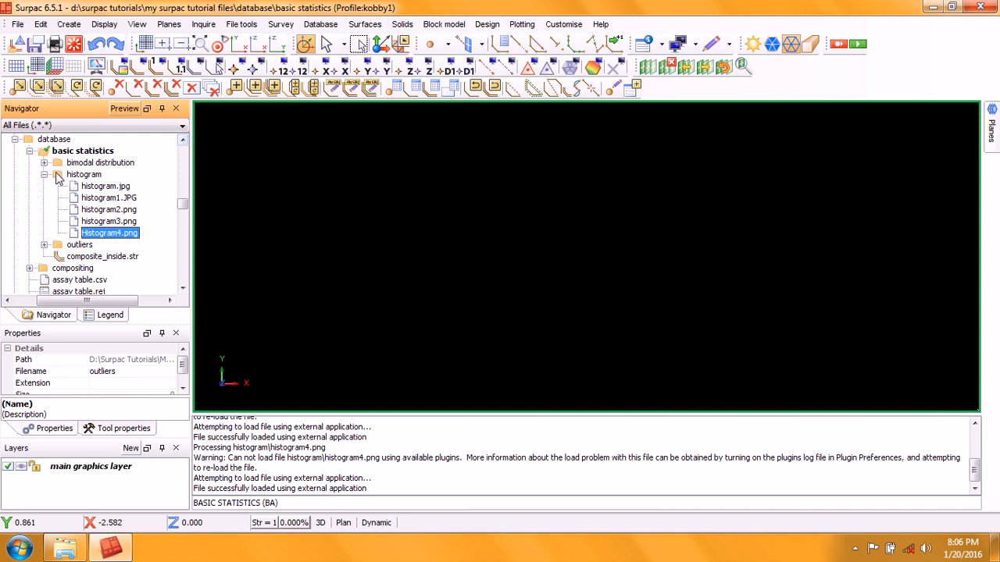
# Step: Collapse the histogram folder and clear the message window
pyautogui.click(45, 174)
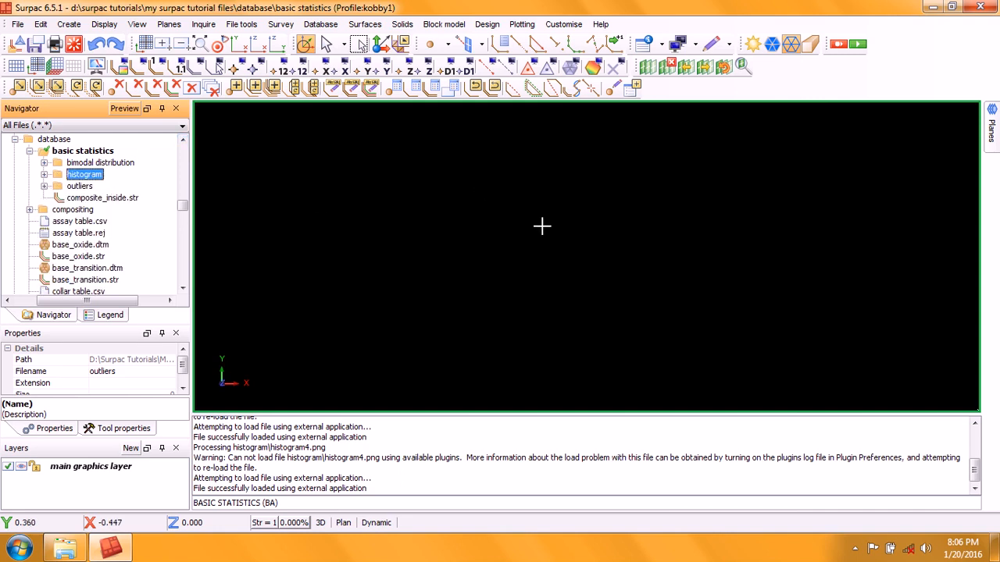
pyautogui.click(526, 442)
pyautogui.rightClick(527, 442)
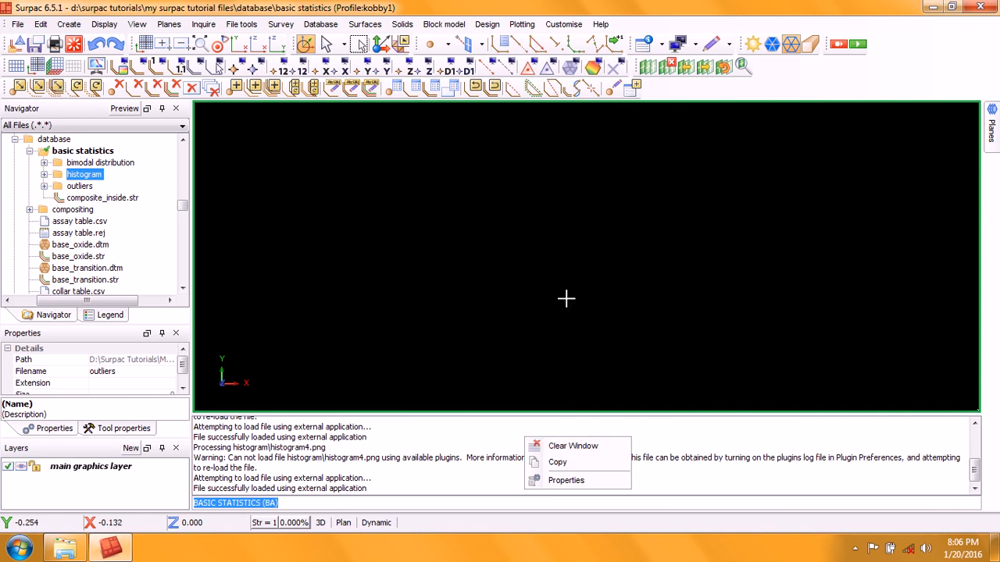
pyautogui.click(567, 444)
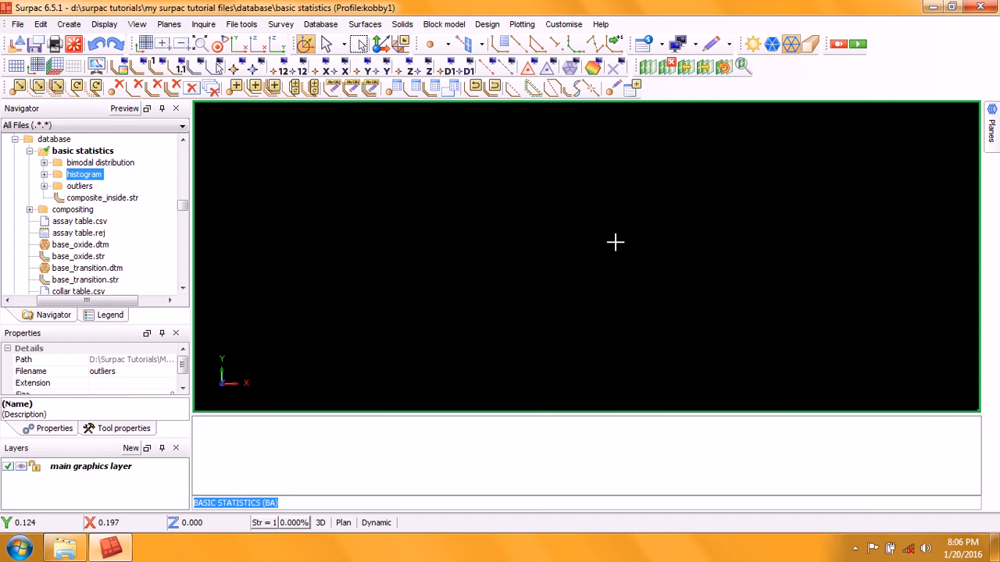
# Step: Expand the bimodal distribution folder and view bimodal1.png and bimodal2.png in the image viewer, closing each
pyautogui.click(45, 162)
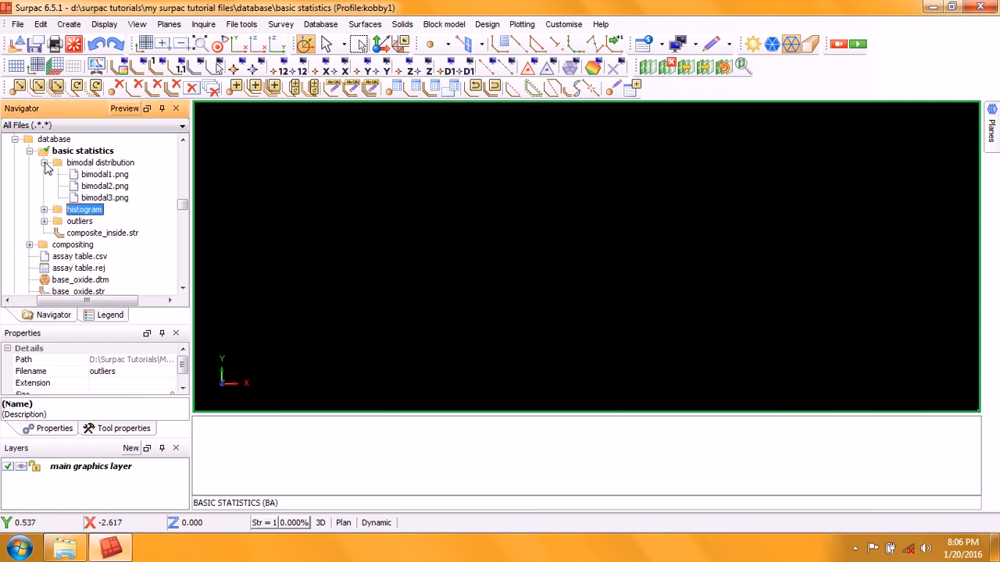
pyautogui.moveTo(109, 175); pyautogui.dragTo(482, 187)
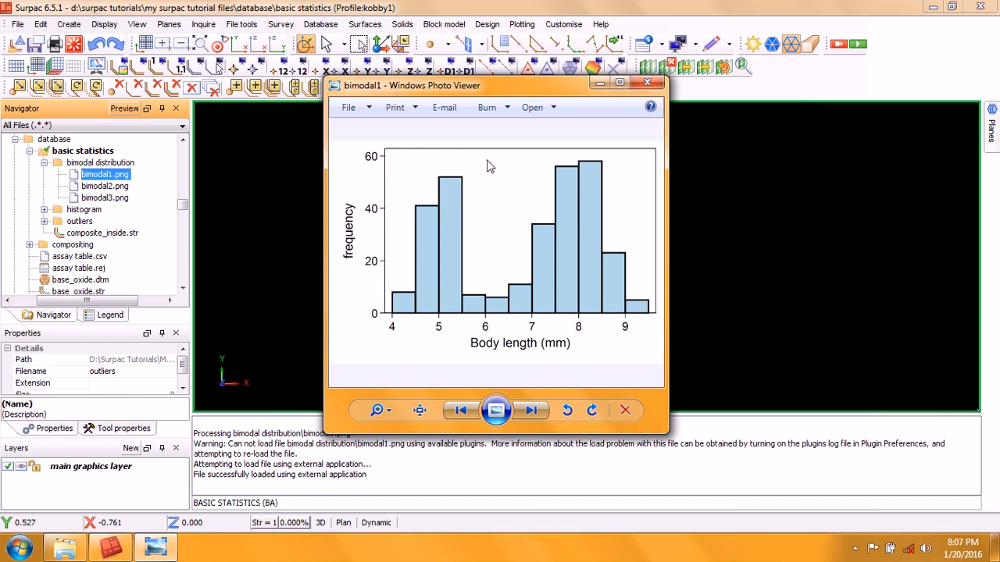
pyautogui.click(646, 83)
pyautogui.moveTo(105, 186); pyautogui.dragTo(404, 197)
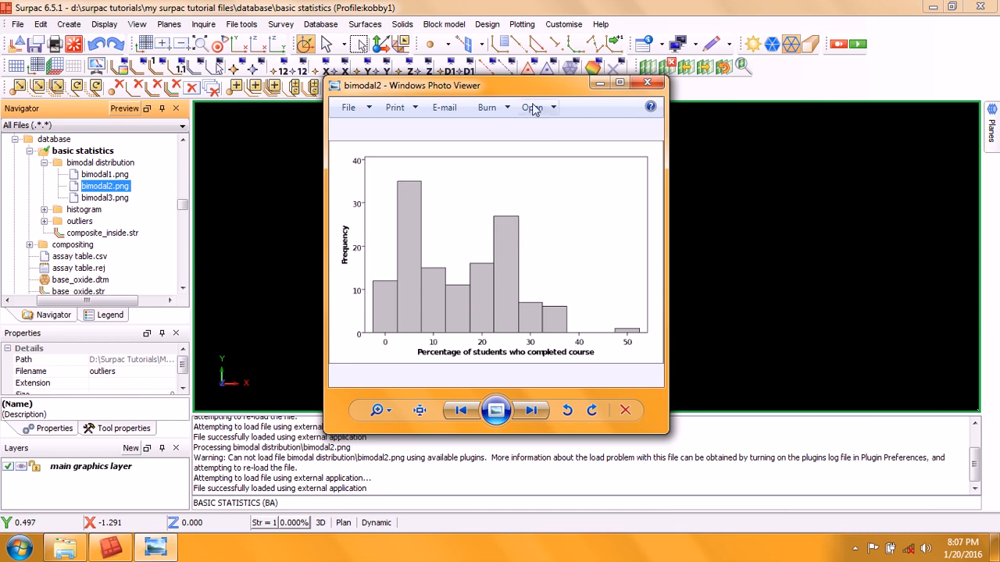
pyautogui.click(645, 85)
# Step: Open bimodal3.png in the image viewer, zoom into it, and close the viewer
pyautogui.press('Down')
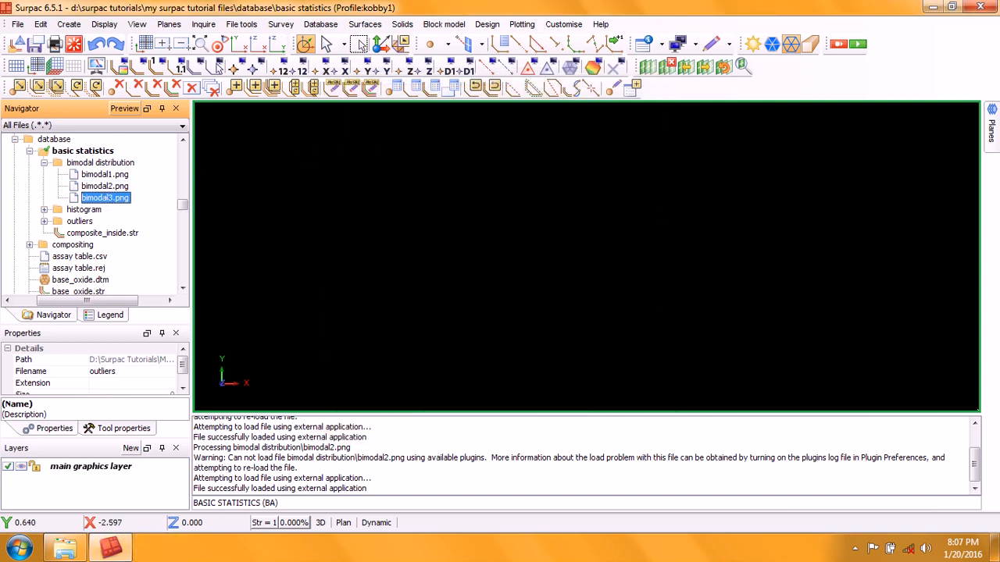
pyautogui.press('Return')
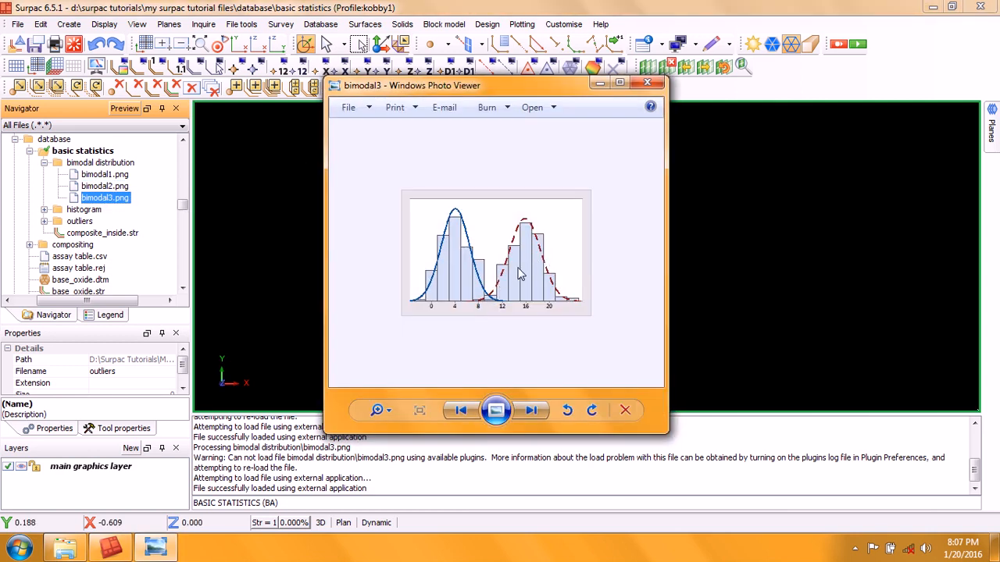
pyautogui.scroll(1, 521, 274)
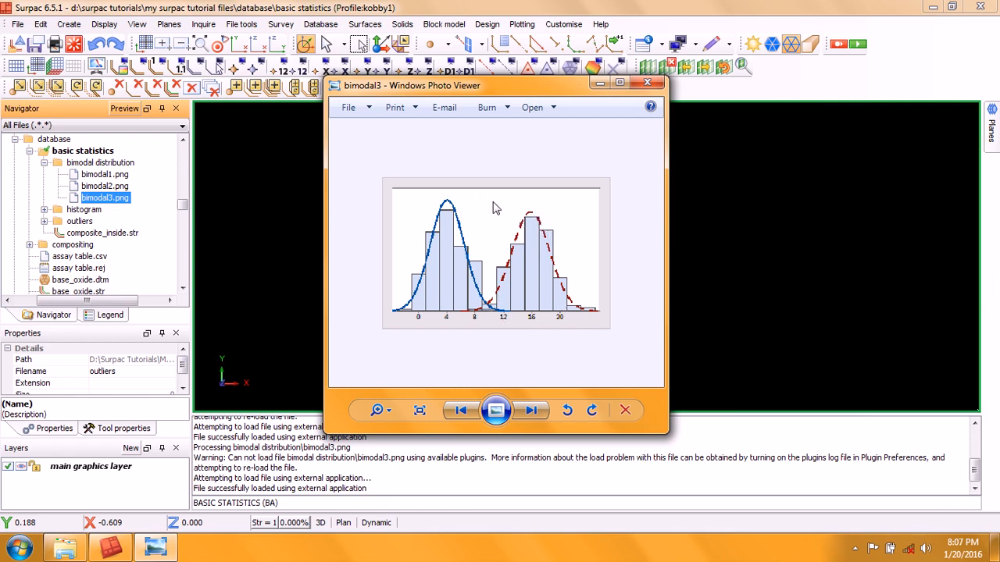
pyautogui.click(647, 82)
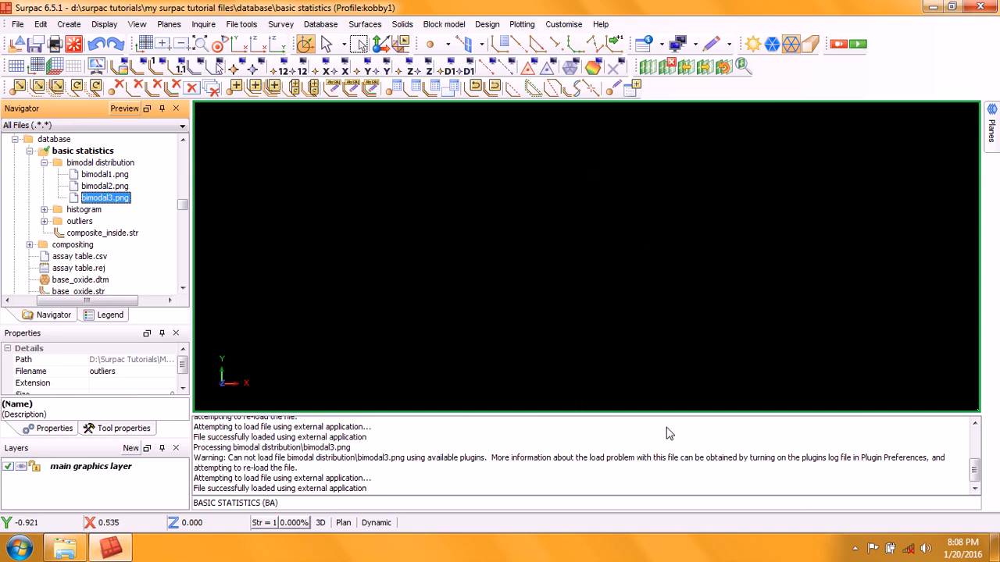
# Step: Clear the message window and collapse the bimodal distribution folder
pyautogui.rightClick(583, 446)
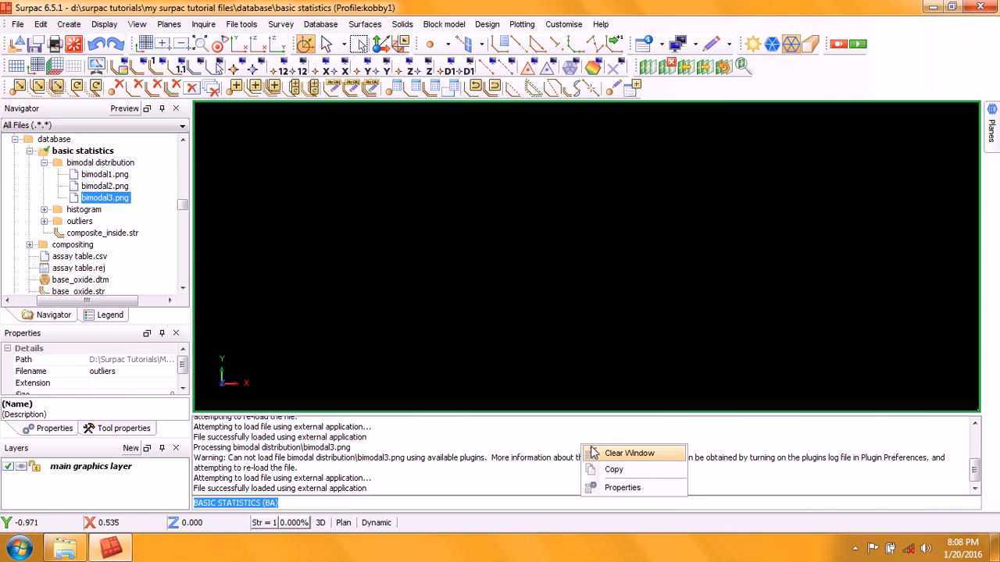
pyautogui.click(634, 453)
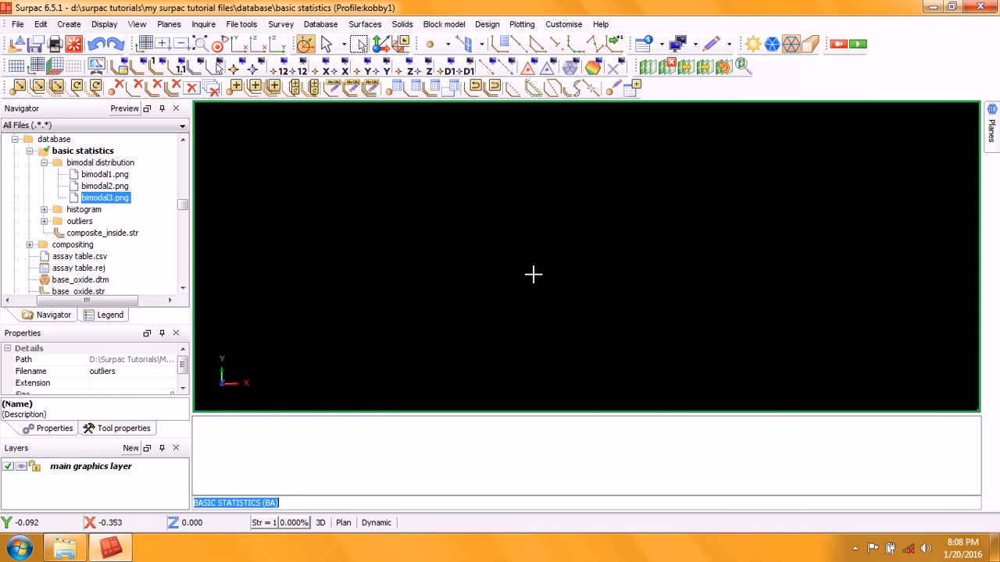
pyautogui.click(44, 163)
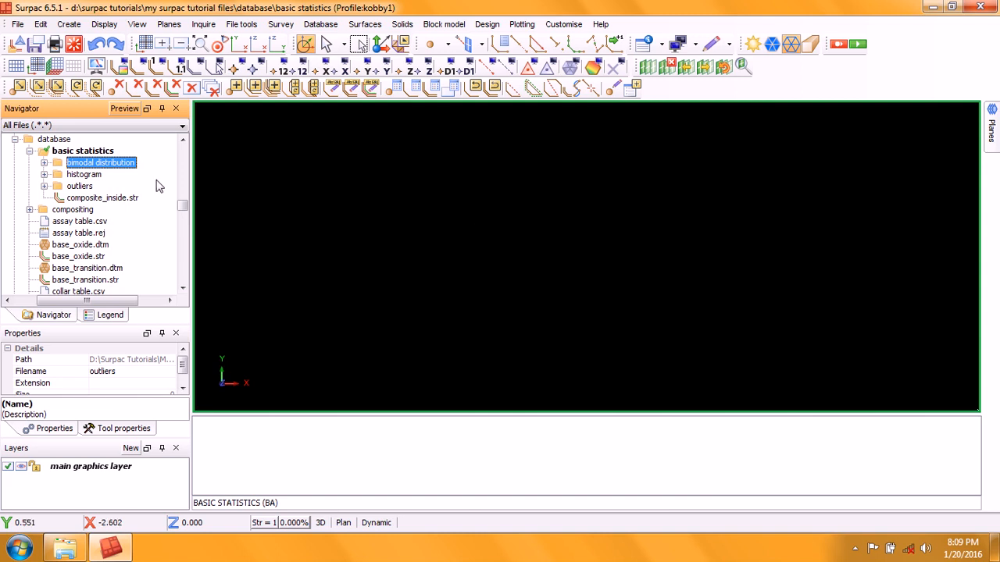
# Step: Expand the outliers folder and open Outlier1.png in the graphics area
pyautogui.click(45, 186)
pyautogui.moveTo(95, 202); pyautogui.dragTo(576, 252)
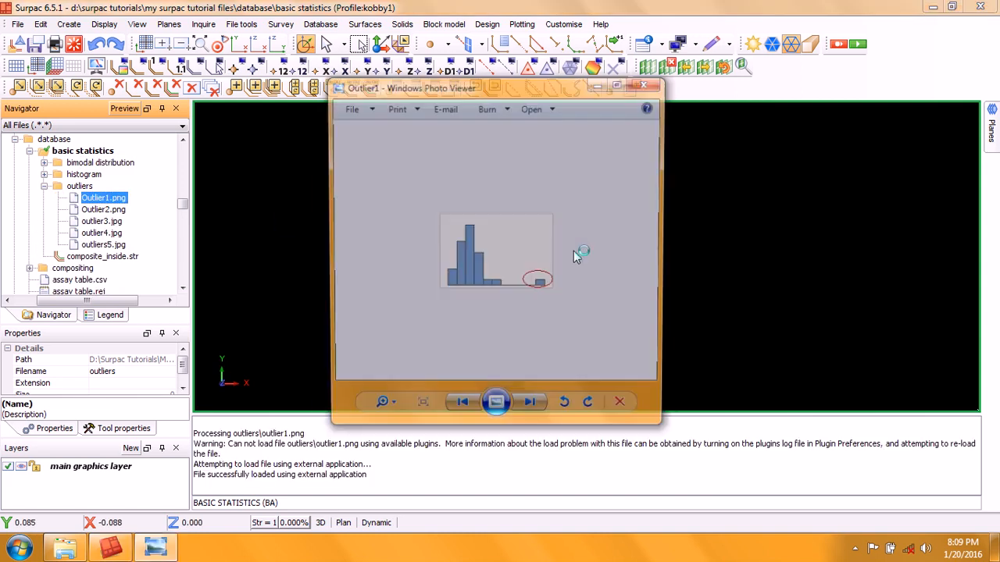
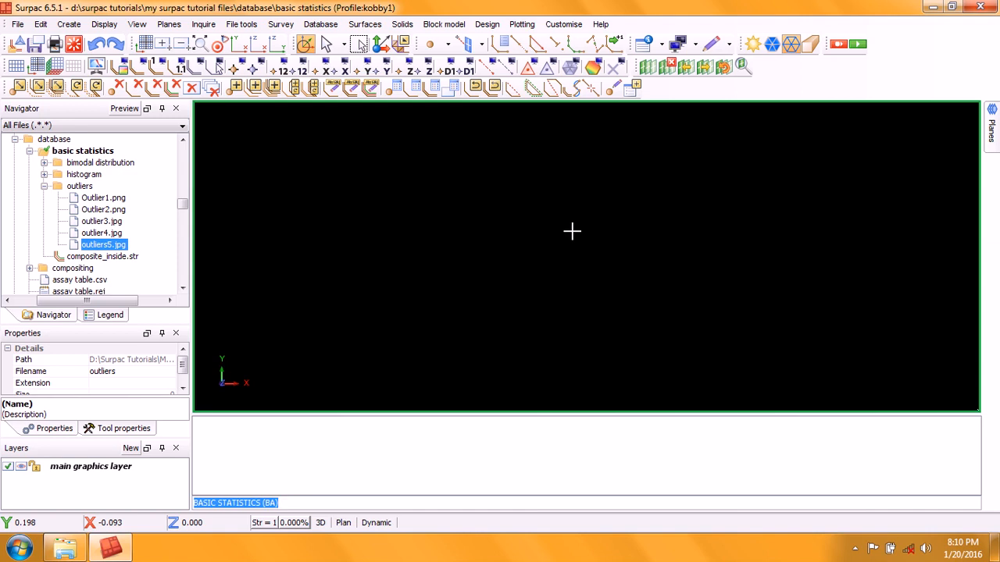
# Step: Collapse the outliers folder inside the basic statistics folder
pyautogui.click(93, 163)
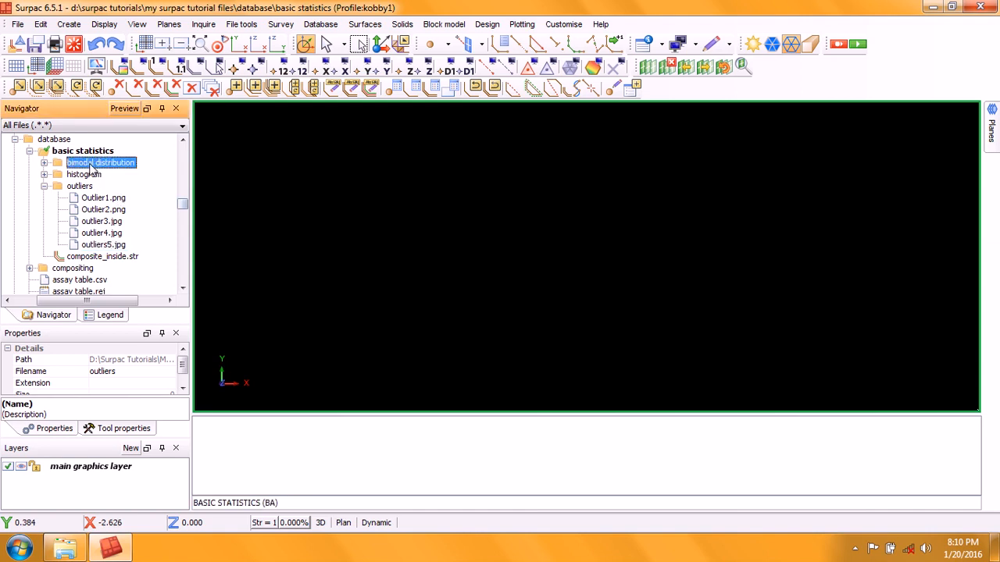
pyautogui.click(44, 186)
pyautogui.click(84, 175)
pyautogui.click(80, 186)
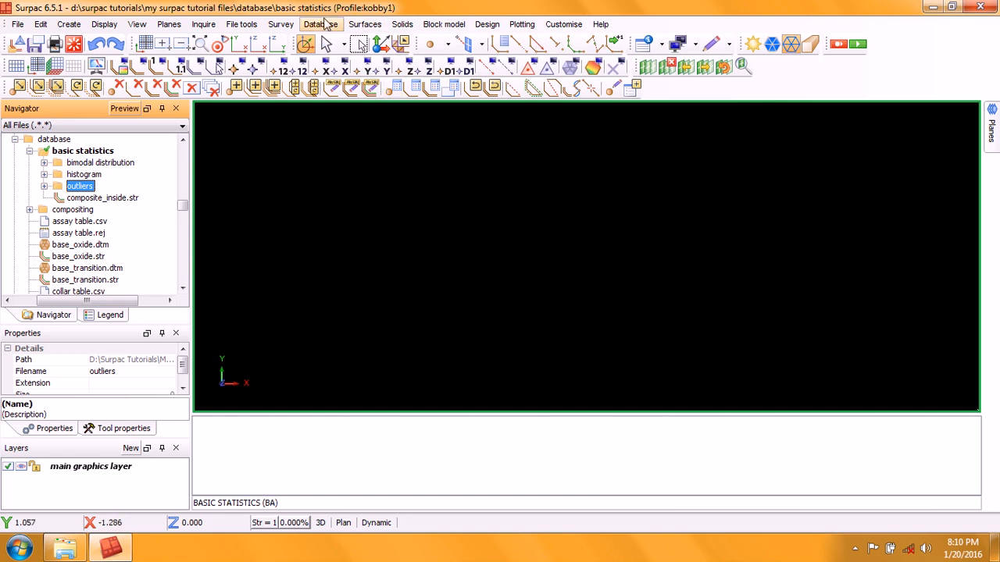
# Step: Try to open the basic statistics window from the database analysis tools
pyautogui.click(324, 26)
pyautogui.moveTo(348, 74)
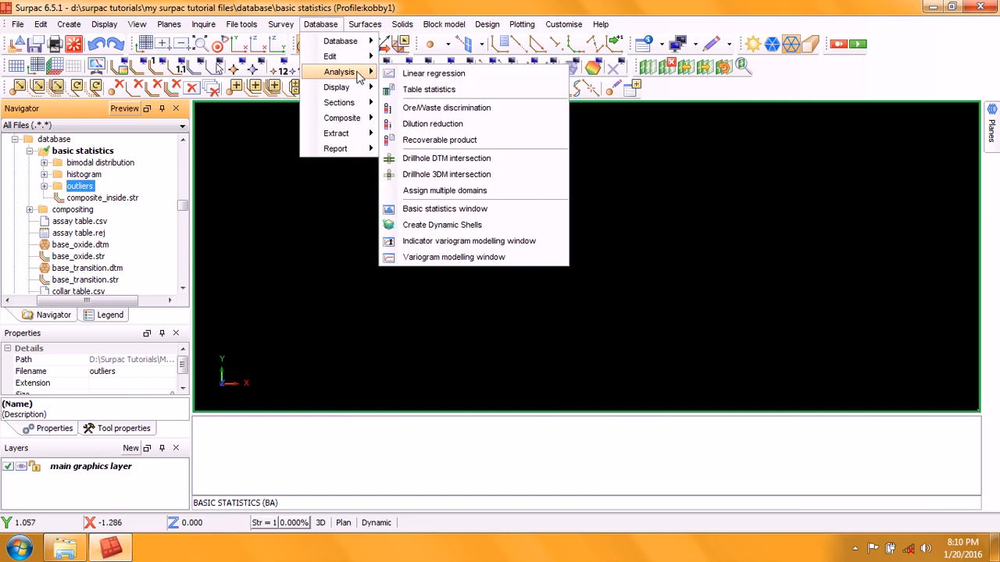
pyautogui.click(487, 209)
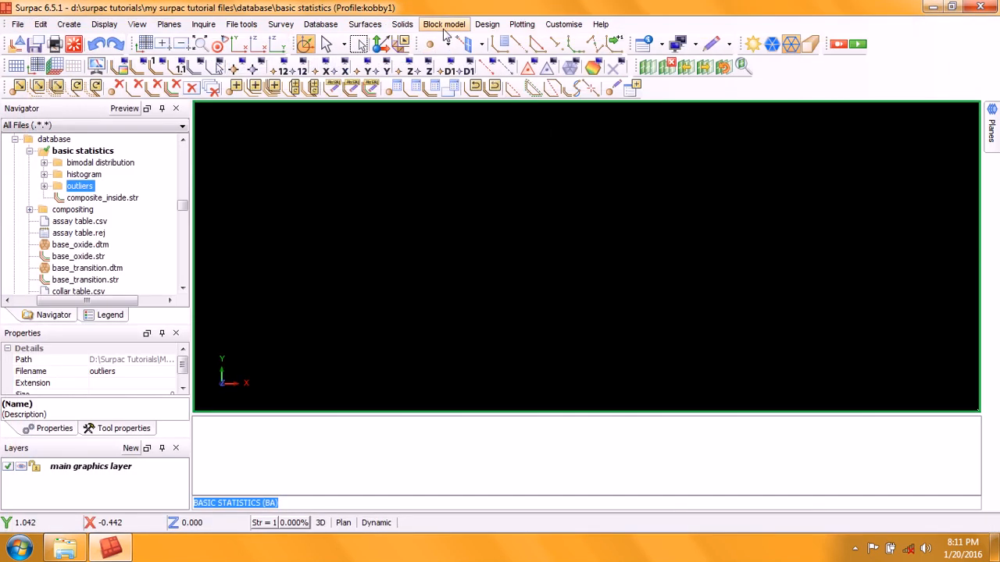
# Step: Open the basic statistics window from the block model geostatistics tools and close it again
pyautogui.click(444, 24)
pyautogui.moveTo(462, 133)
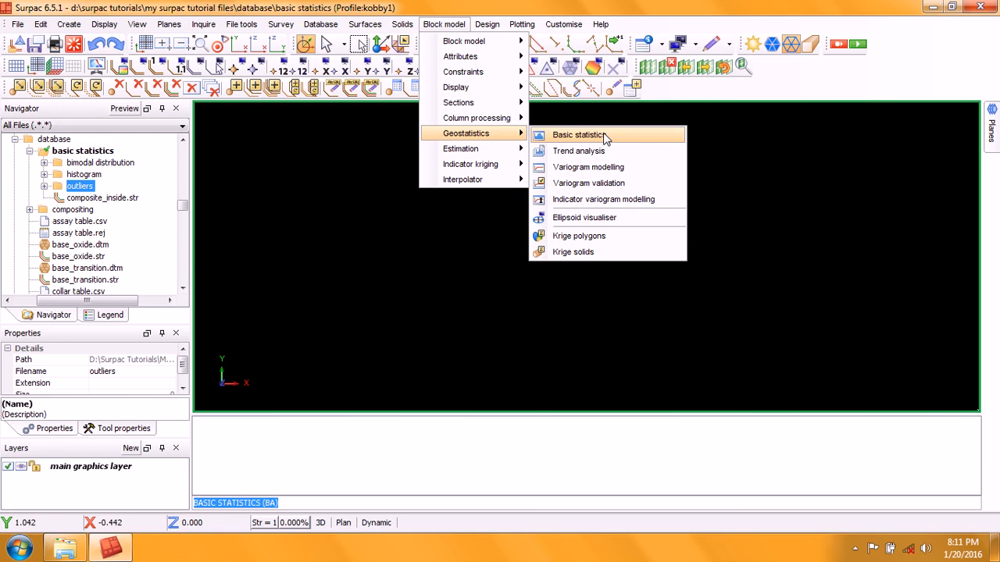
pyautogui.click(604, 135)
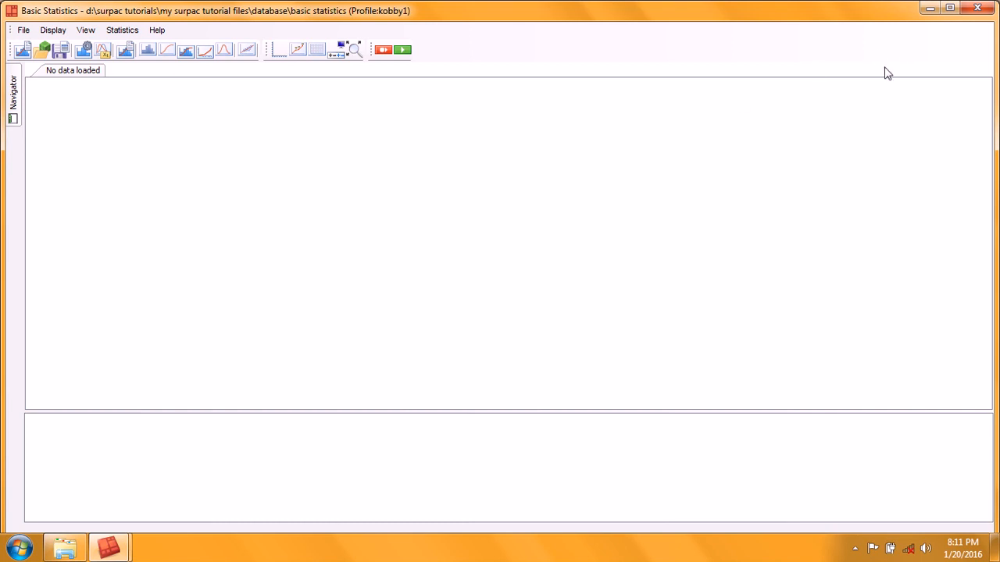
pyautogui.click(977, 8)
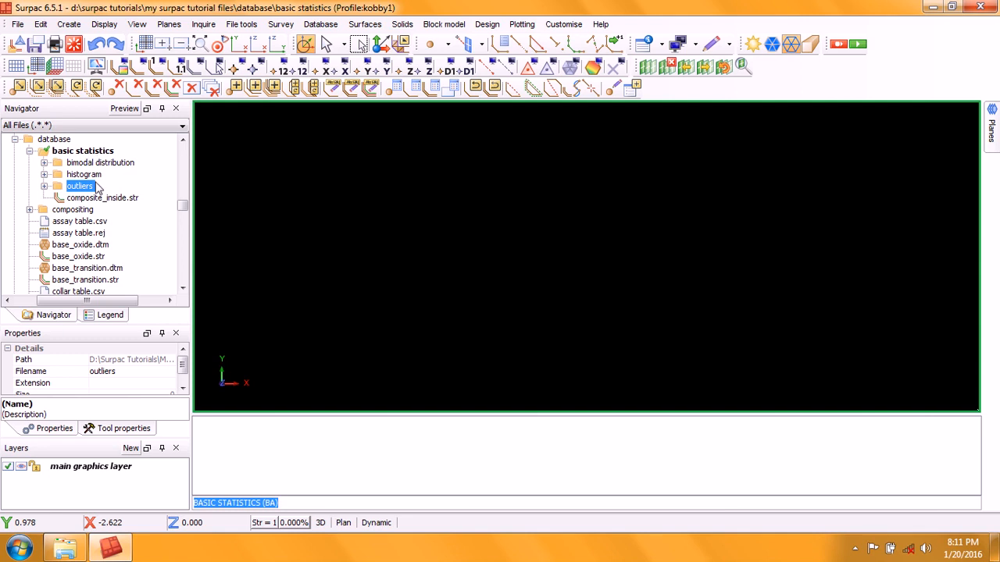
# Step: Select composite_inside.str and open the basic statistics window from the database analysis tools
pyautogui.click(100, 199)
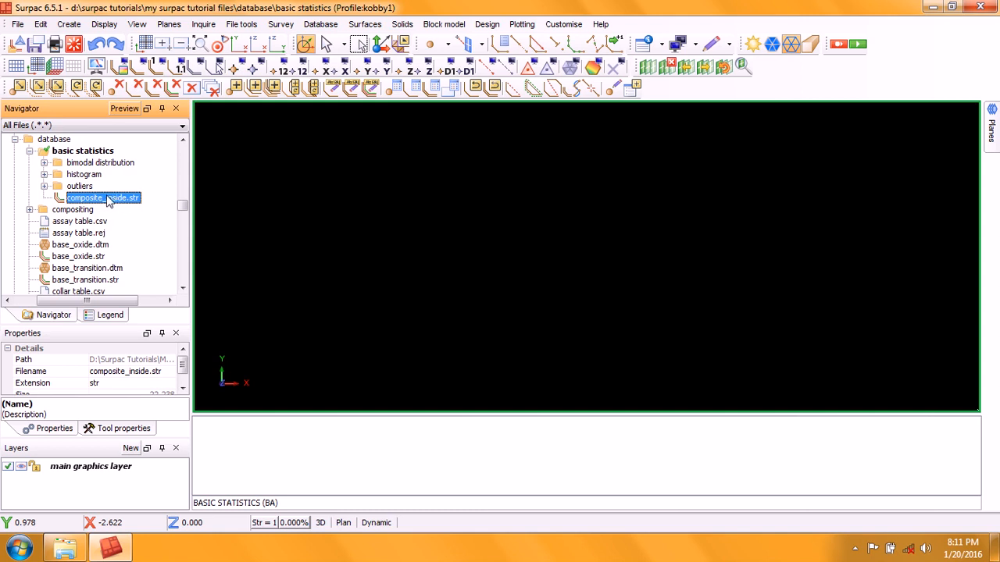
pyautogui.click(320, 24)
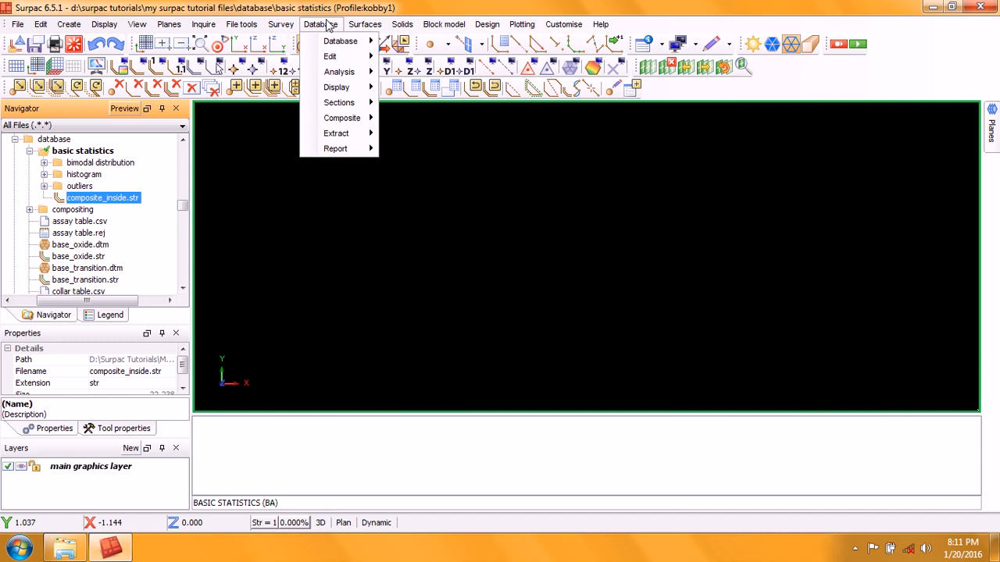
pyautogui.moveTo(339, 72)
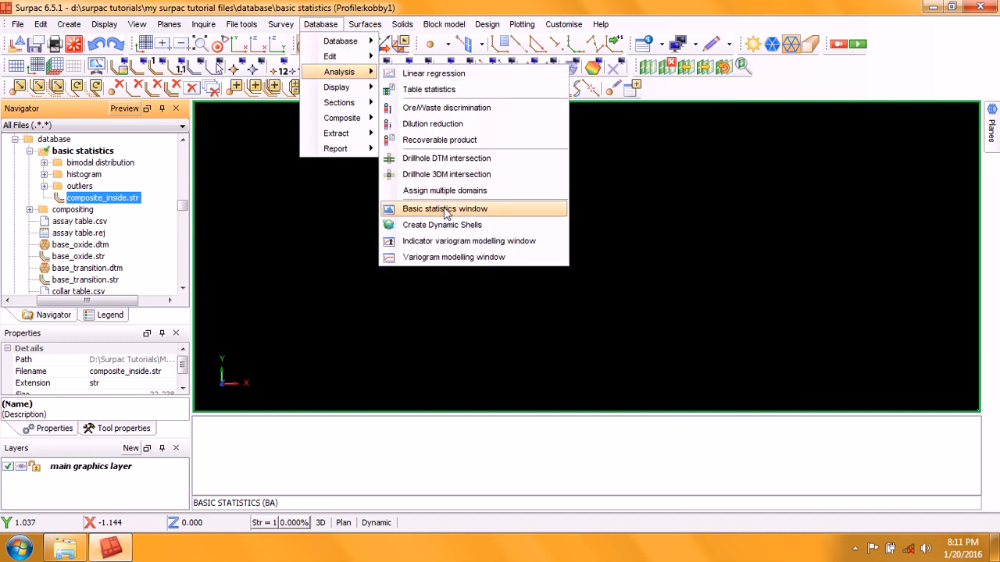
pyautogui.click(469, 209)
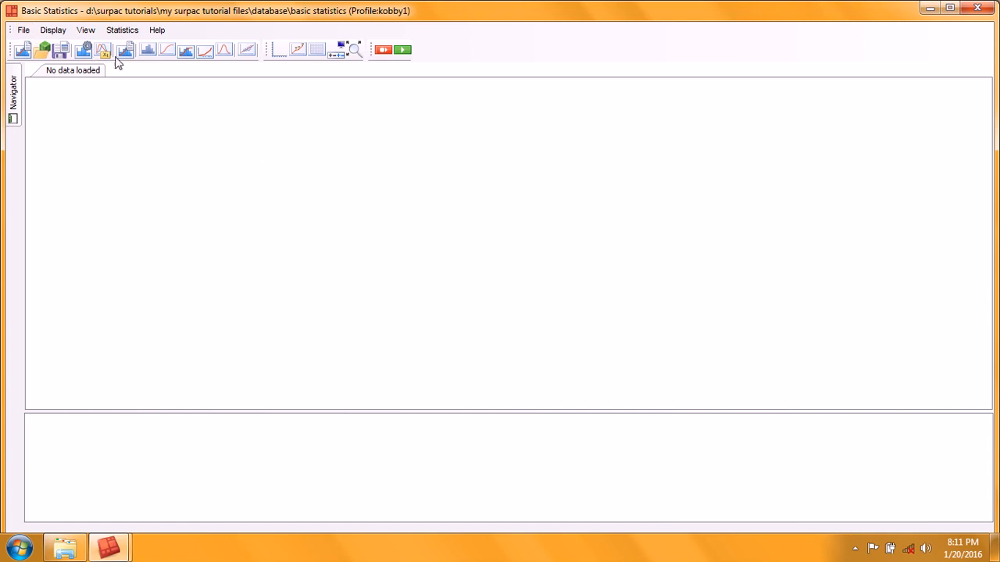
# Step: Open the dialog for loading statistics data from a string file
pyautogui.click(22, 31)
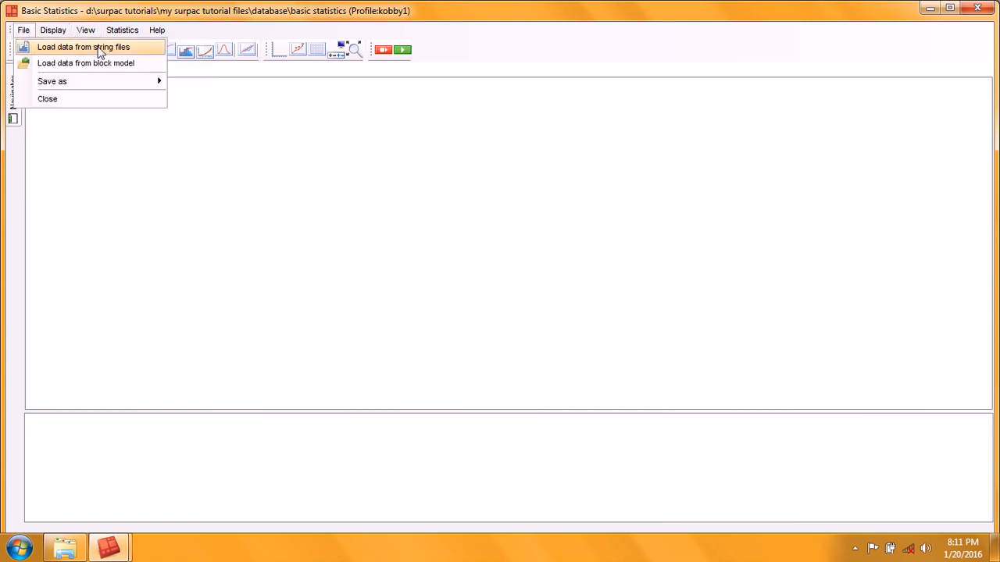
pyautogui.click(230, 220)
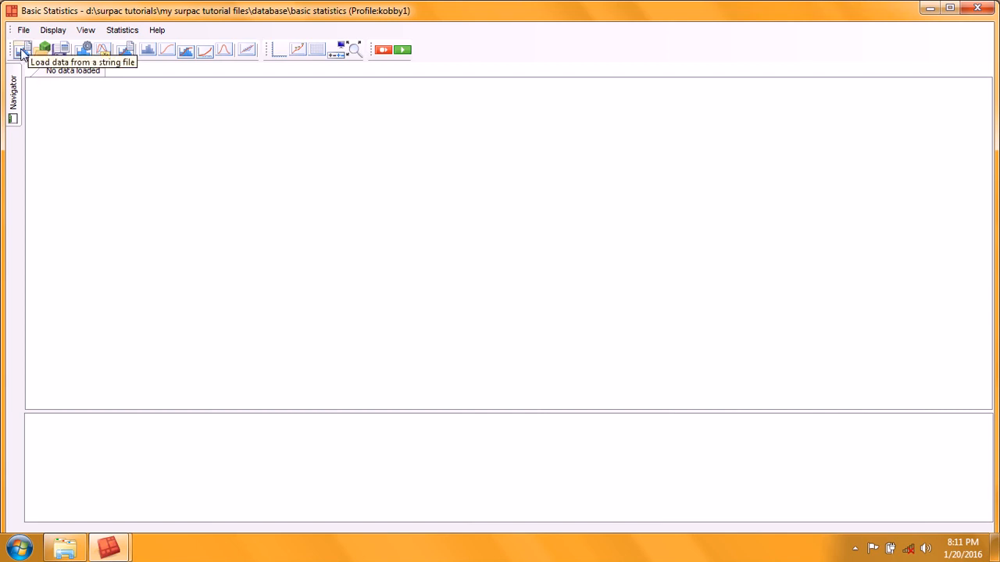
pyautogui.click(22, 50)
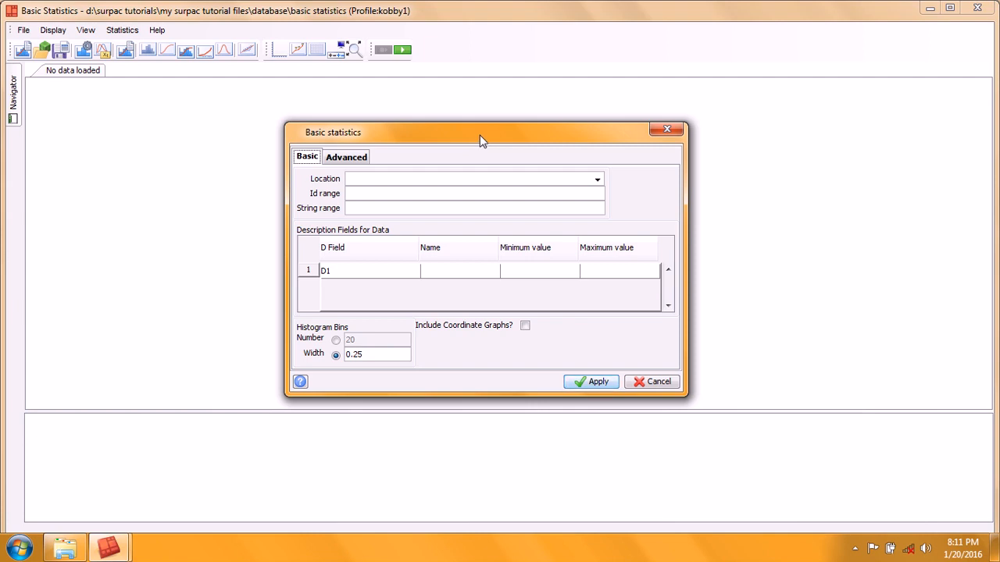
# Step: Examine the Basic and Advanced settings of the statistics dialog, including geographical constraints and negative value handling
pyautogui.click(342, 158)
pyautogui.click(315, 160)
pyautogui.click(345, 160)
pyautogui.click(309, 158)
pyautogui.click(349, 158)
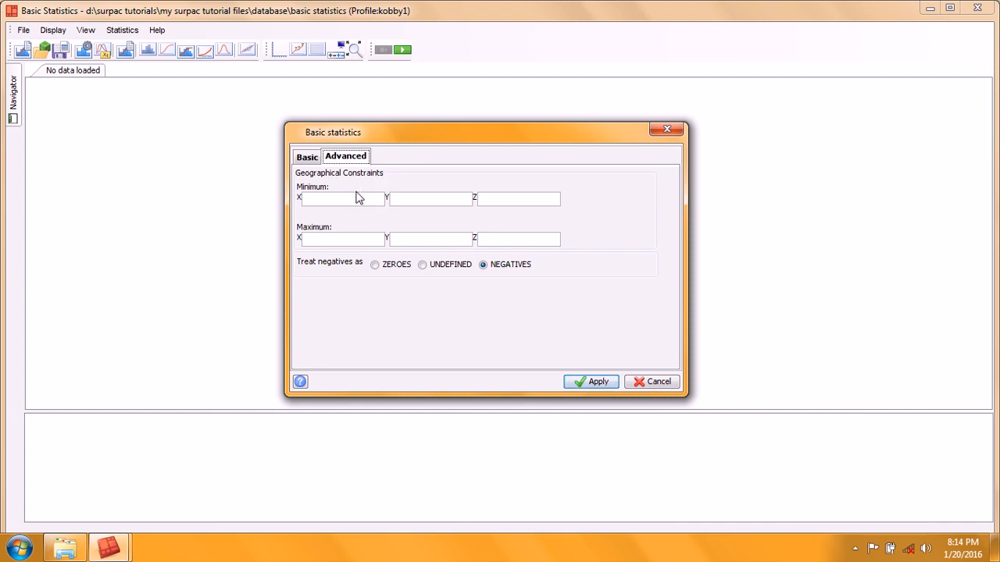
pyautogui.click(327, 197)
pyautogui.click(429, 201)
pyautogui.click(516, 199)
pyautogui.click(426, 239)
pyautogui.click(492, 239)
pyautogui.click(320, 200)
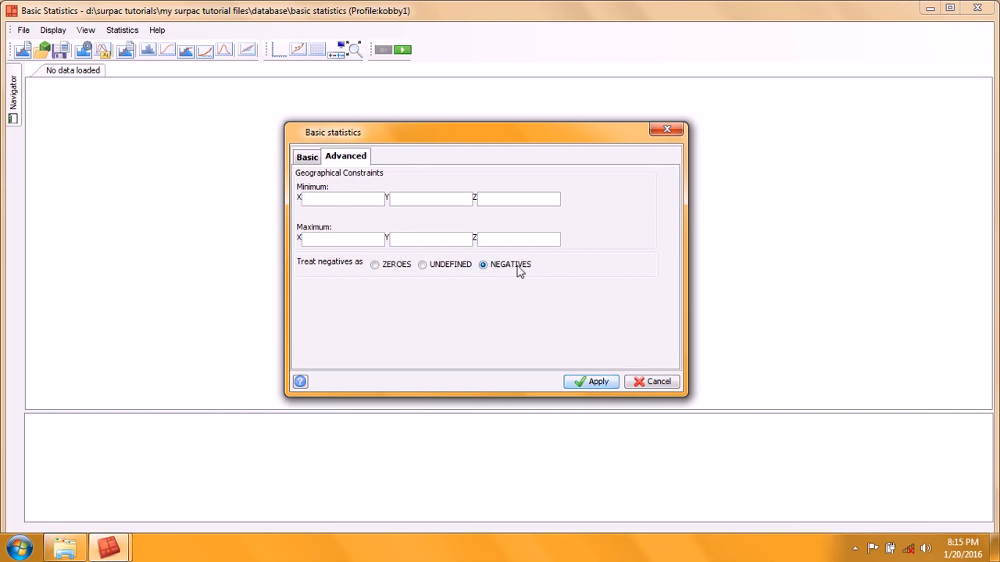
pyautogui.click(308, 157)
pyautogui.click(346, 157)
pyautogui.click(313, 157)
pyautogui.click(332, 157)
pyautogui.click(308, 157)
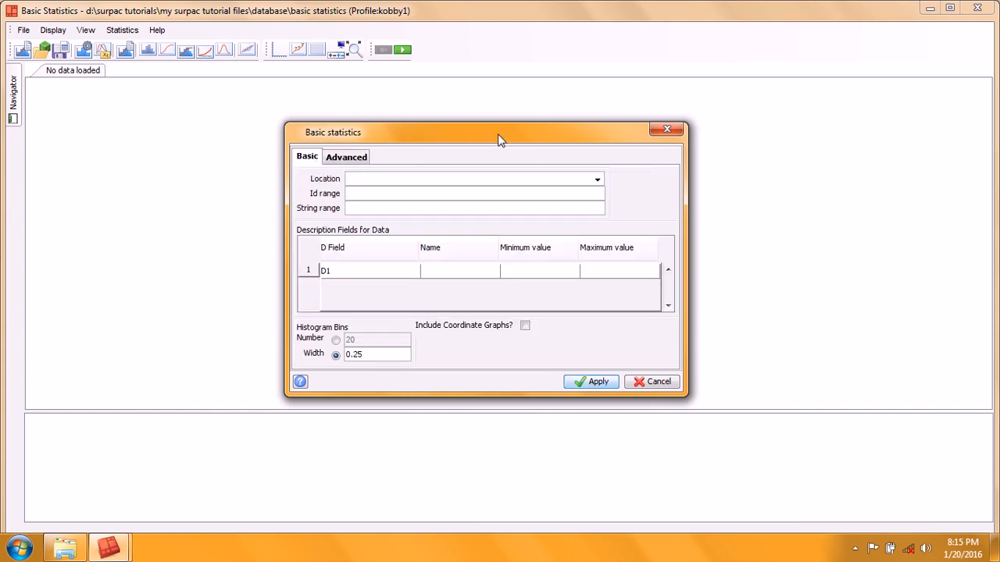
# Step: Set the data location to composite_inside.str from the basic statistics folder
pyautogui.click(596, 180)
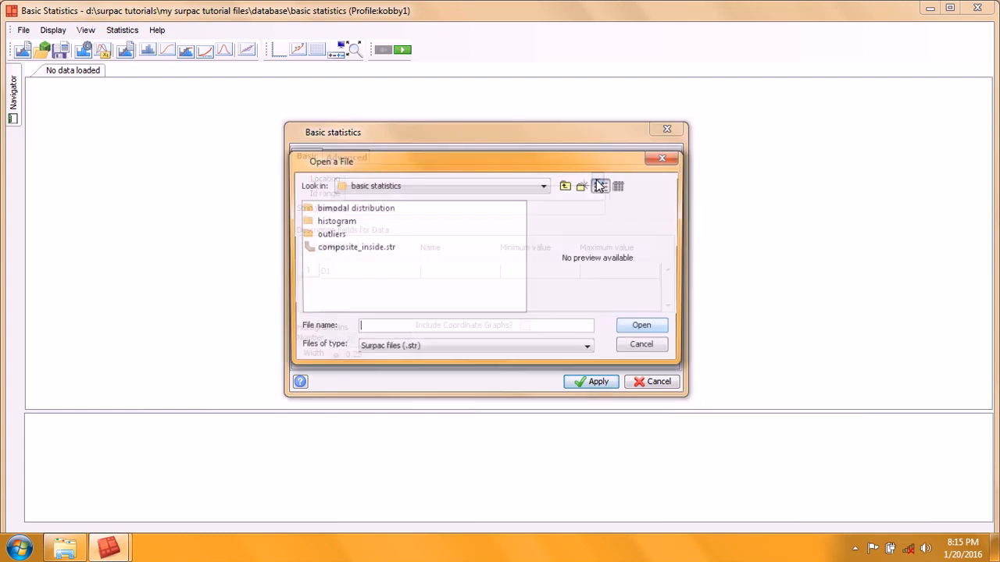
pyautogui.click(347, 249)
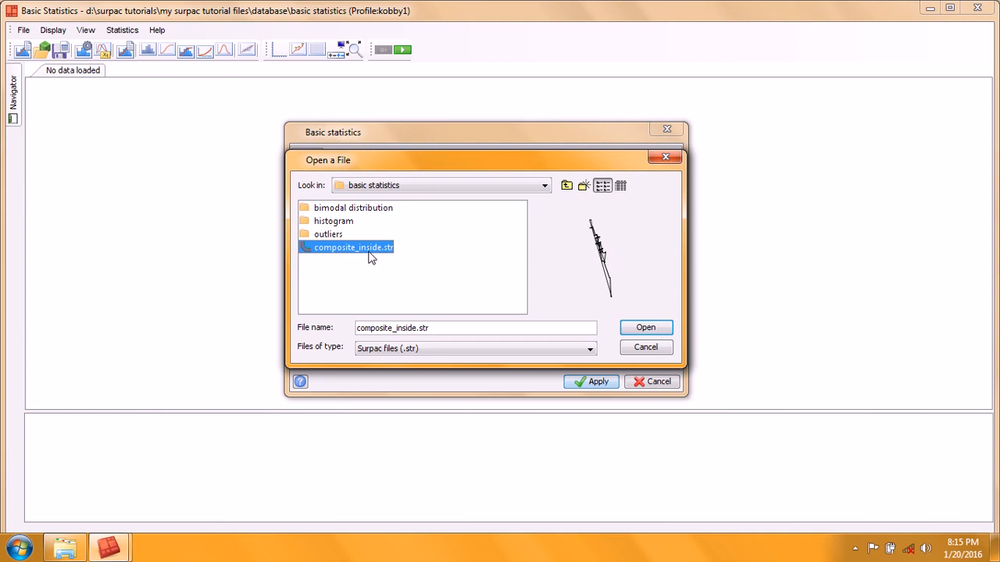
pyautogui.click(658, 328)
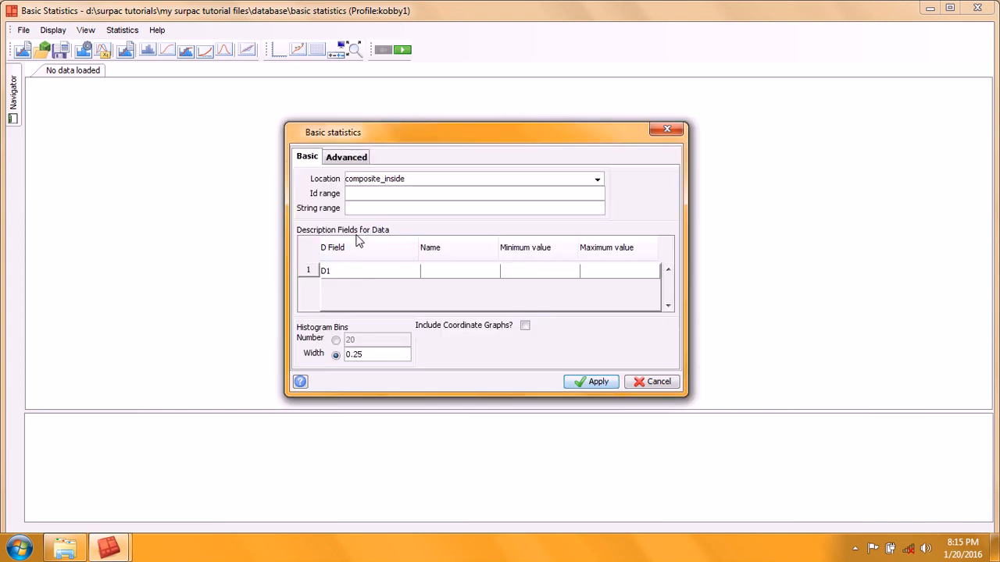
# Step: Name the D1 field Gold and apply the settings to plot the gold histogram
pyautogui.click(452, 277)
pyautogui.doubleClick(368, 356)
pyautogui.click(368, 356)
pyautogui.click(348, 159)
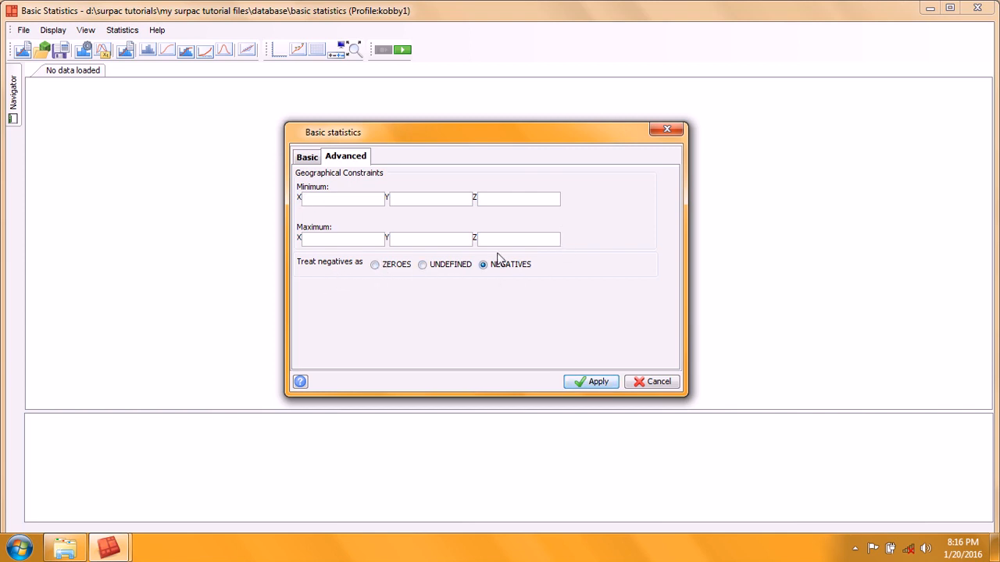
pyautogui.click(313, 157)
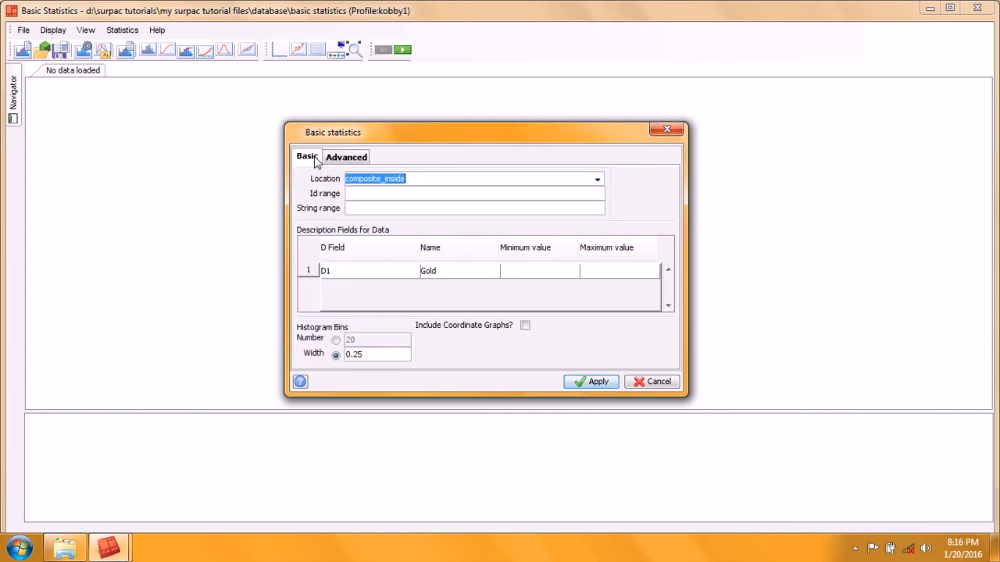
pyautogui.click(592, 382)
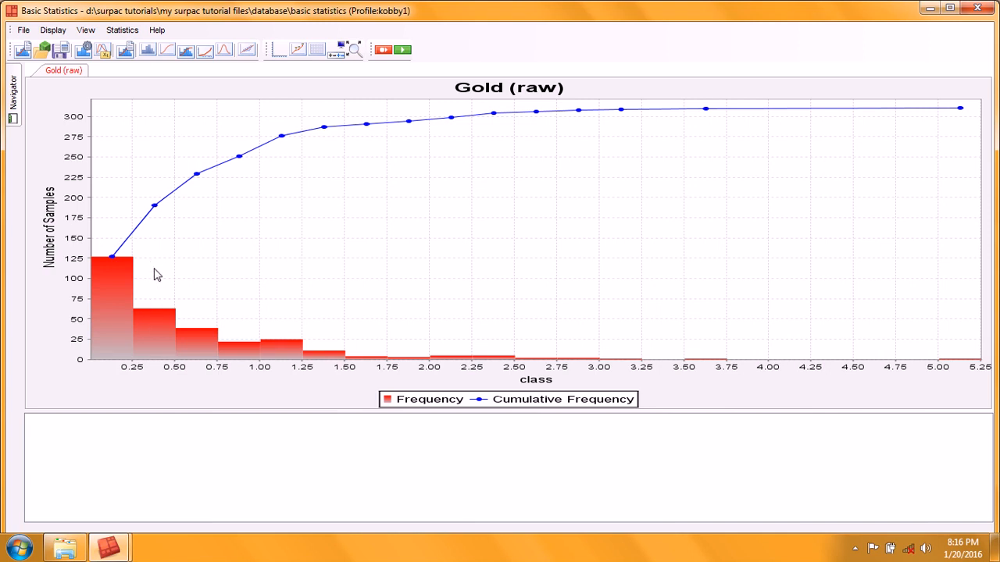
# Step: Reopen the statistics settings, switch histogram bins to a set number of bins and reapply
pyautogui.click(24, 52)
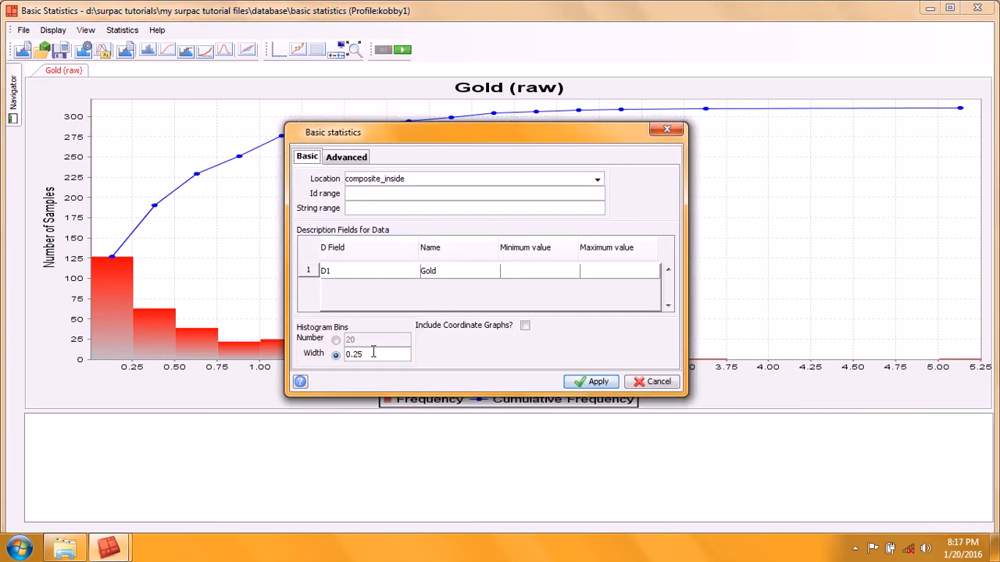
pyautogui.doubleClick(370, 353)
pyautogui.click(336, 340)
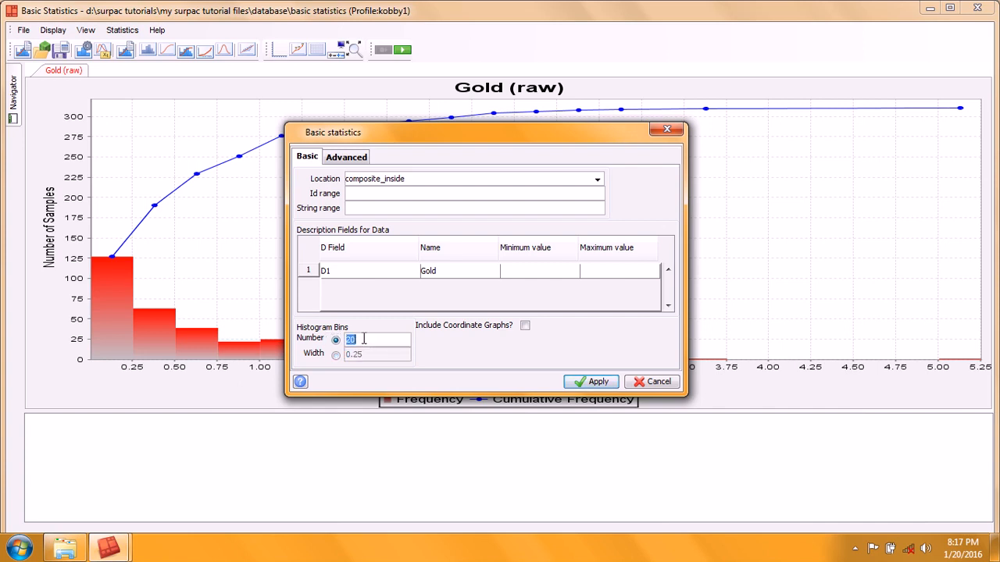
pyautogui.write('1')
pyautogui.click(600, 383)
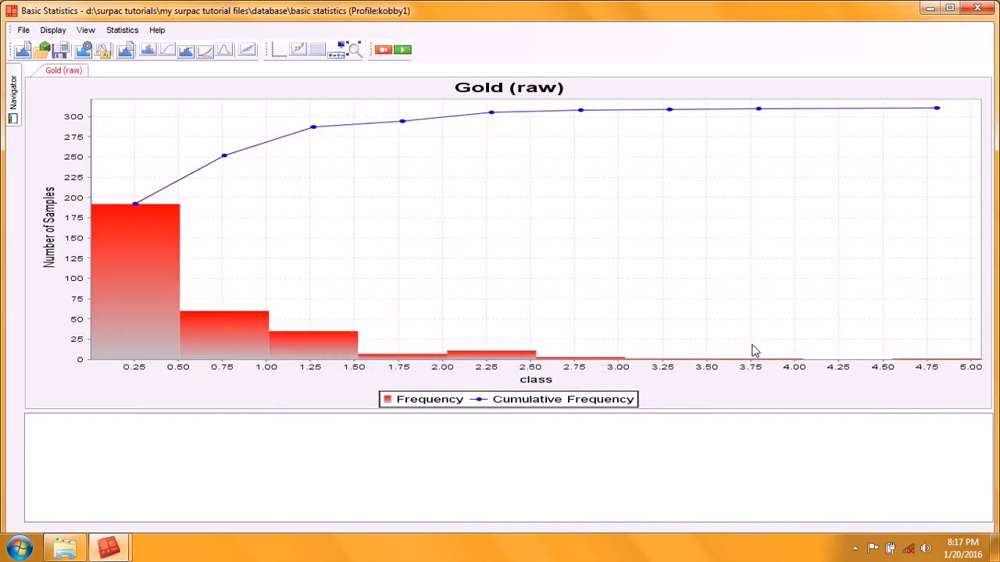
# Step: Reopen the statistics settings and reapply with 20 histogram bins
pyautogui.click(22, 51)
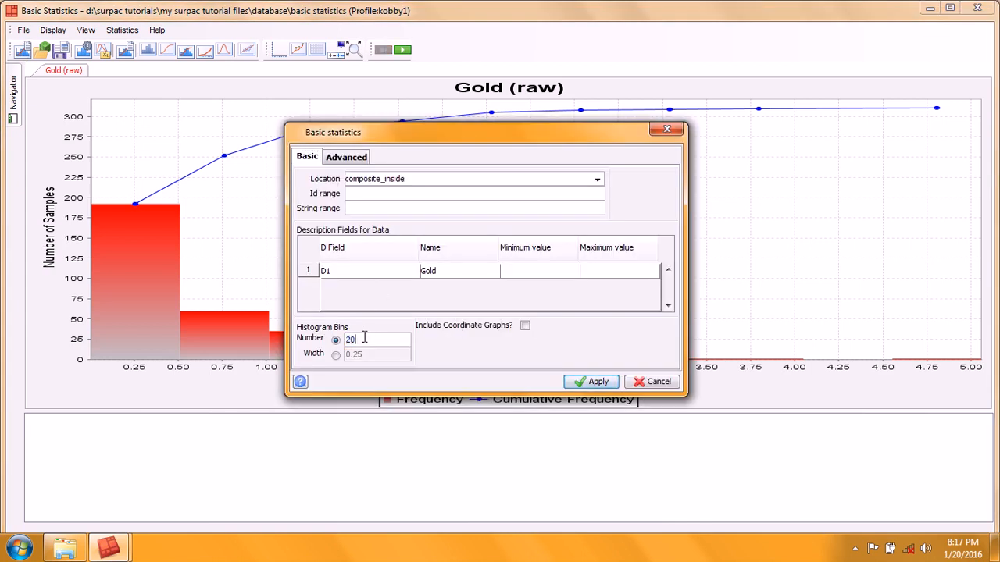
pyautogui.click(595, 383)
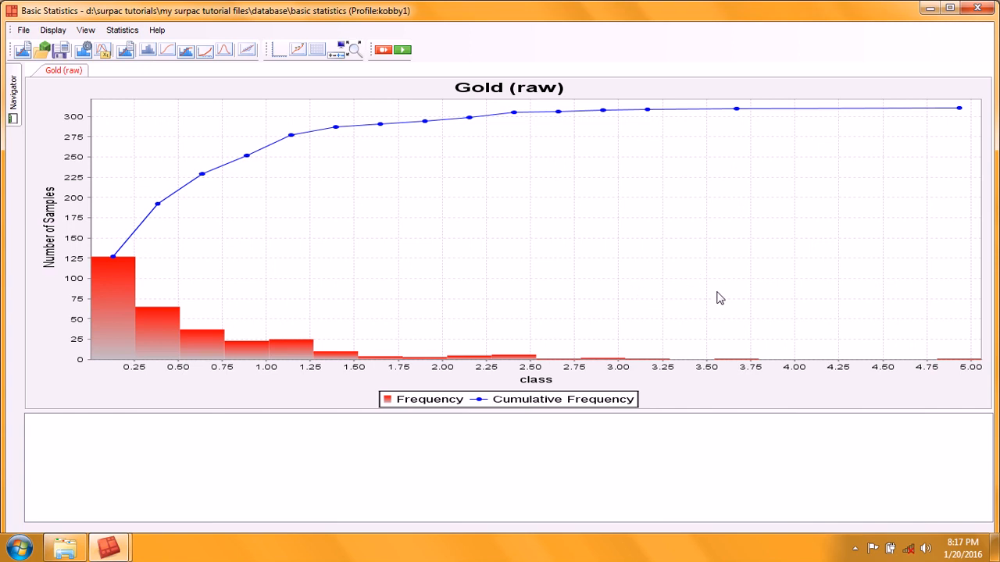
# Step: Display the chart as a histogram only, without the cumulative frequency curve
pyautogui.click(53, 31)
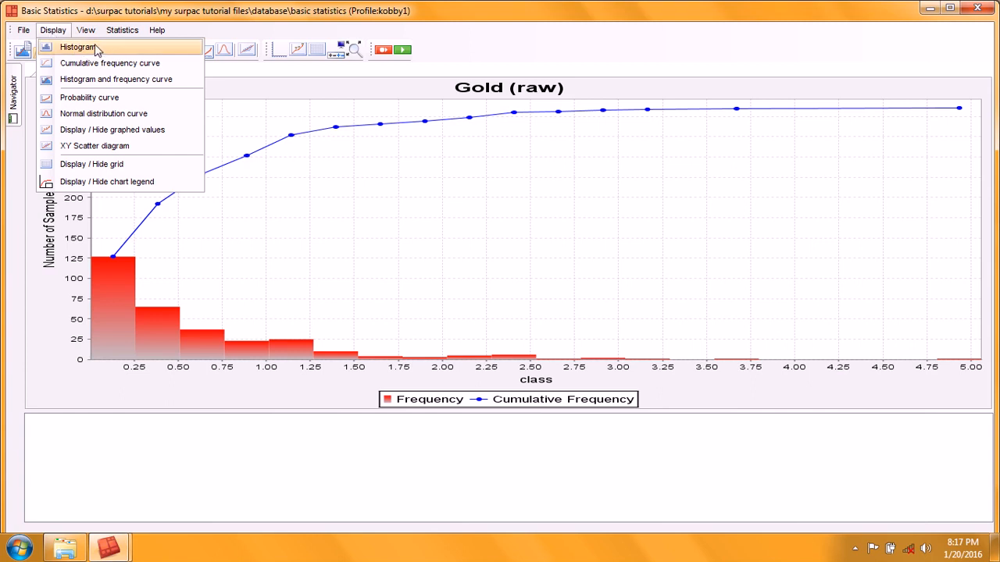
pyautogui.click(617, 56)
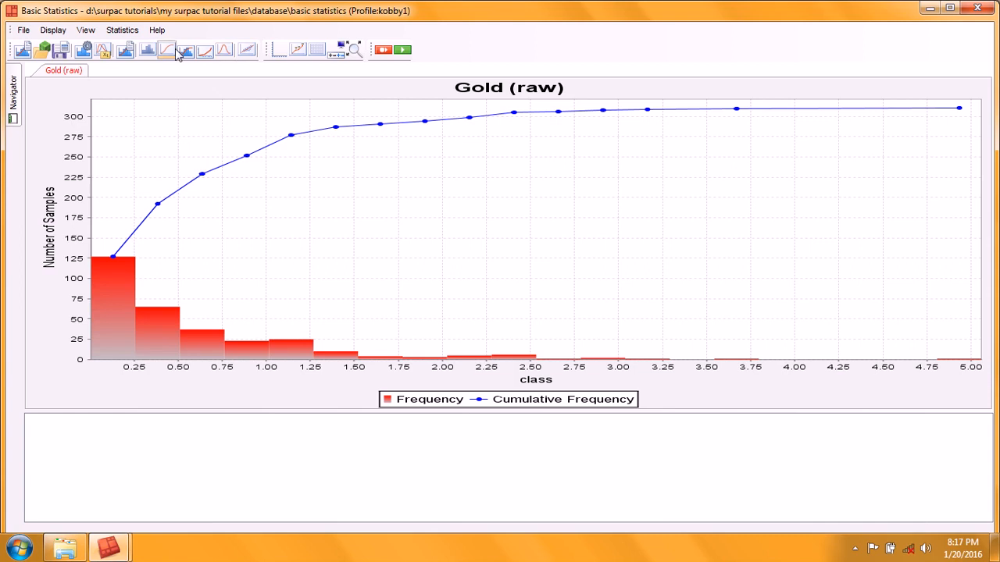
pyautogui.click(53, 29)
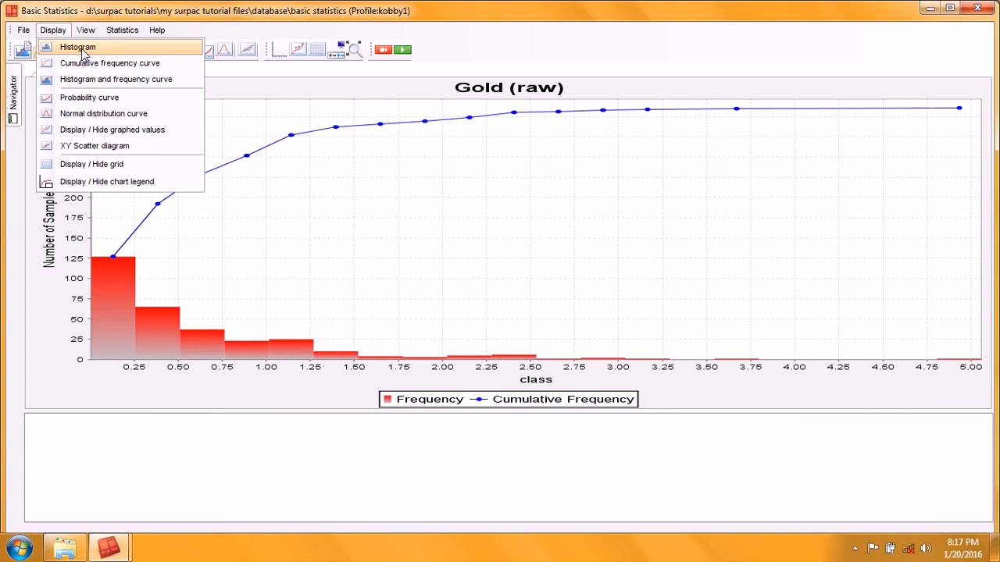
pyautogui.click(82, 50)
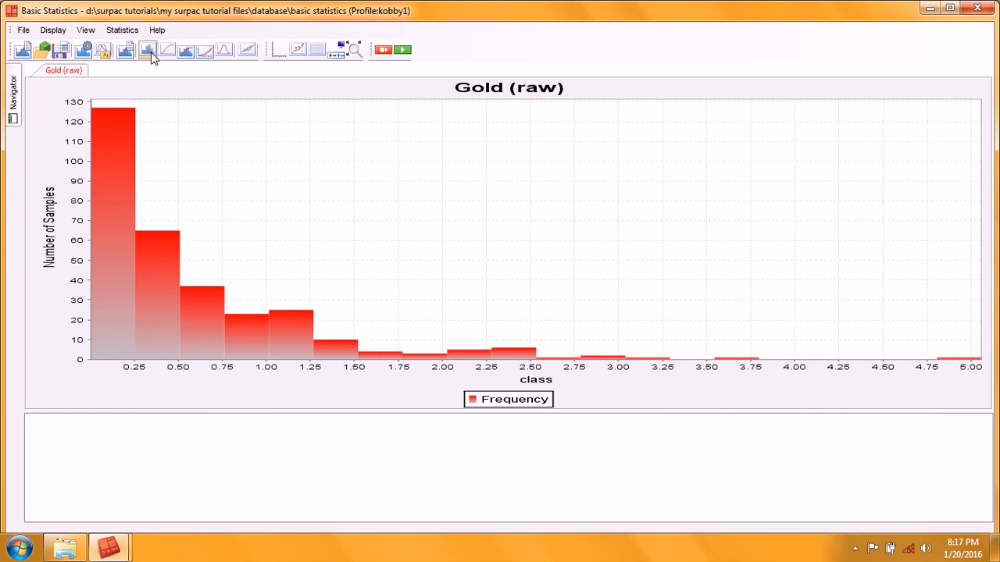
# Step: View the cumulative frequency curve alone and return to the histogram display
pyautogui.click(51, 30)
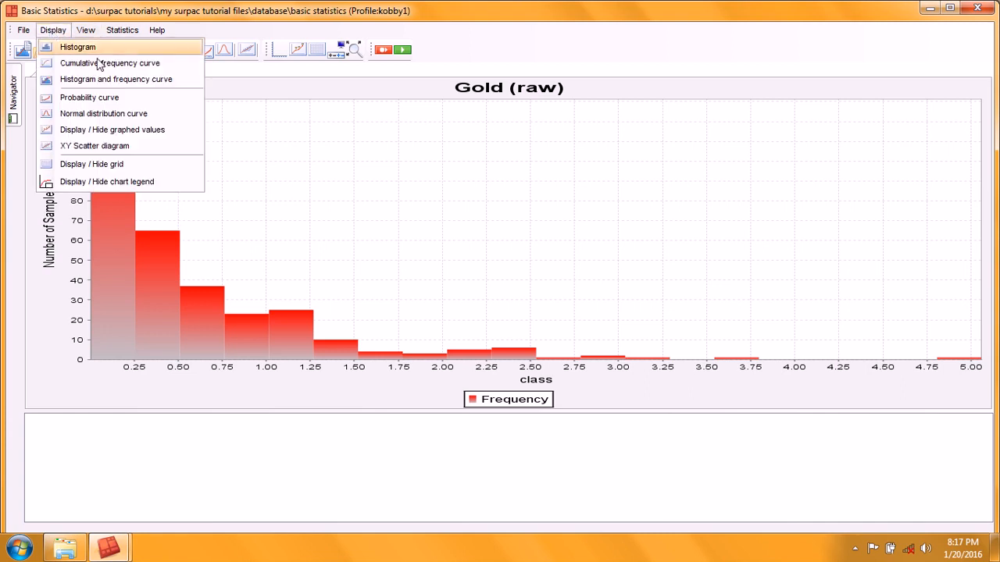
pyautogui.click(121, 66)
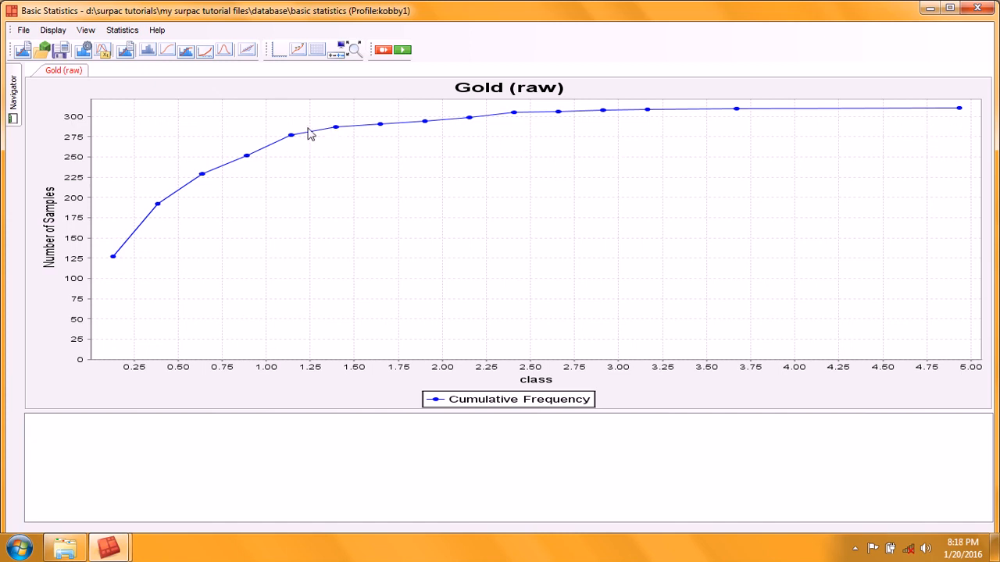
pyautogui.click(149, 53)
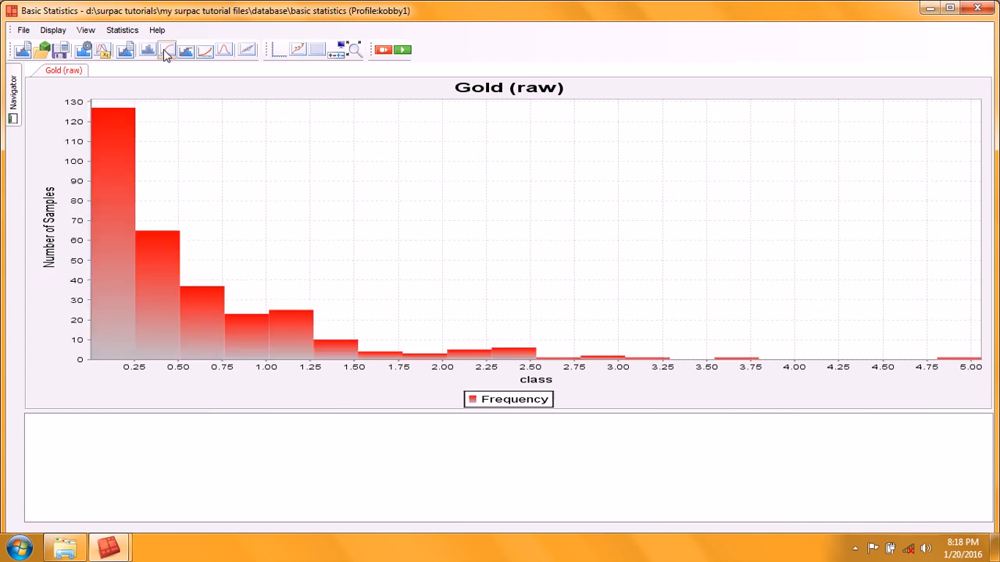
# Step: Display the histogram together with the cumulative frequency curve
pyautogui.click(164, 50)
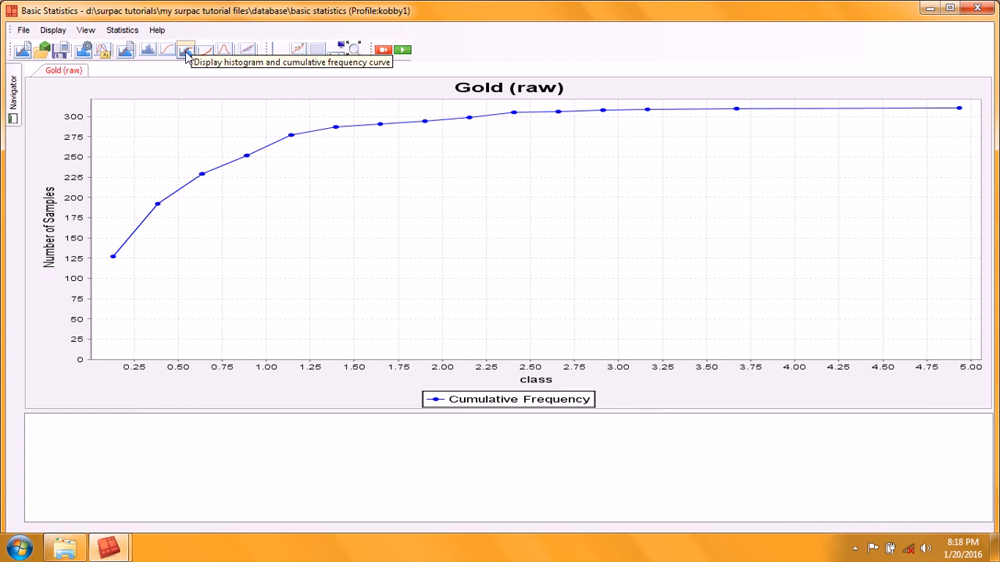
pyautogui.click(187, 51)
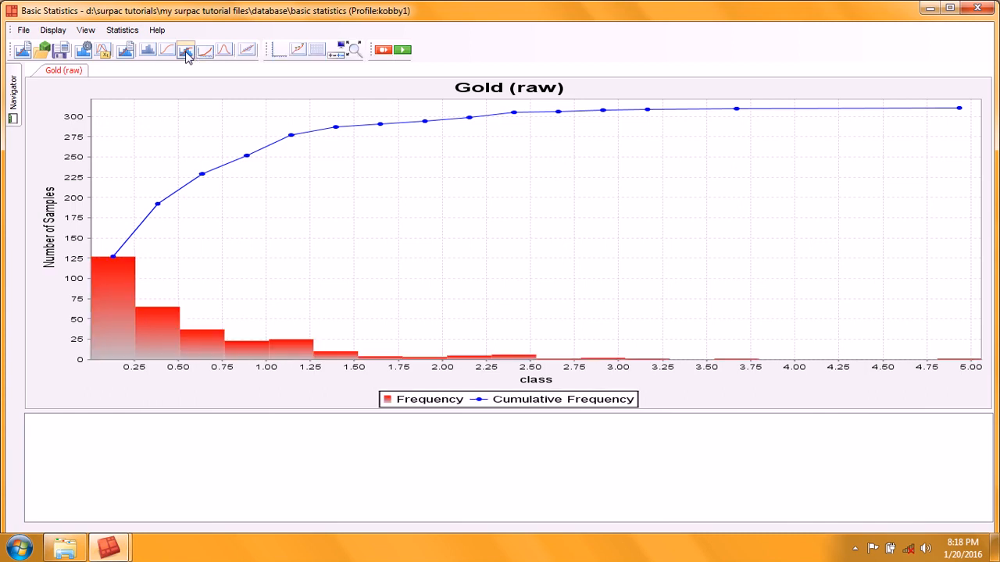
pyautogui.click(53, 31)
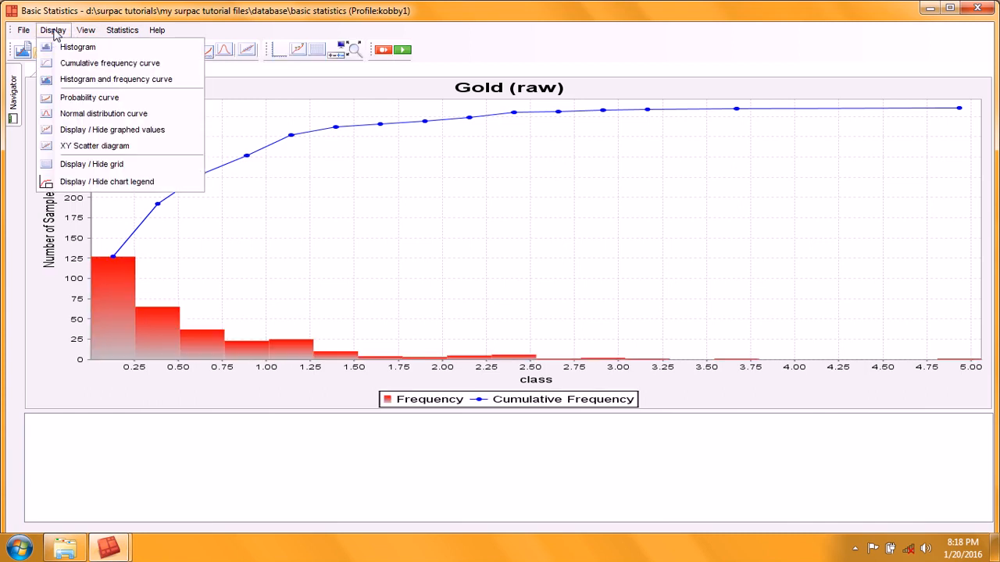
pyautogui.click(147, 82)
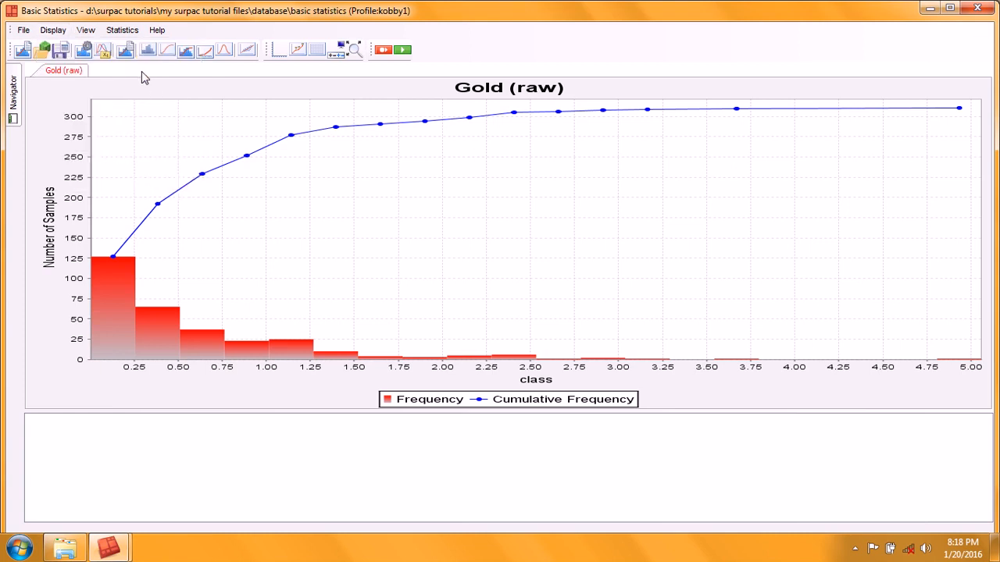
# Step: Switch the chart to the probability curve, then to the normal distribution curve alone
pyautogui.click(53, 31)
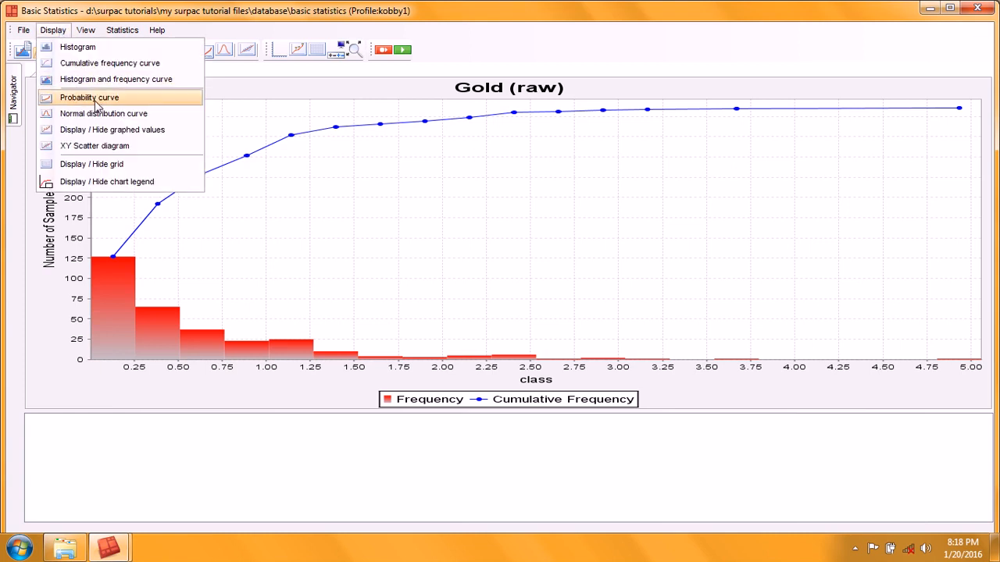
pyautogui.click(120, 96)
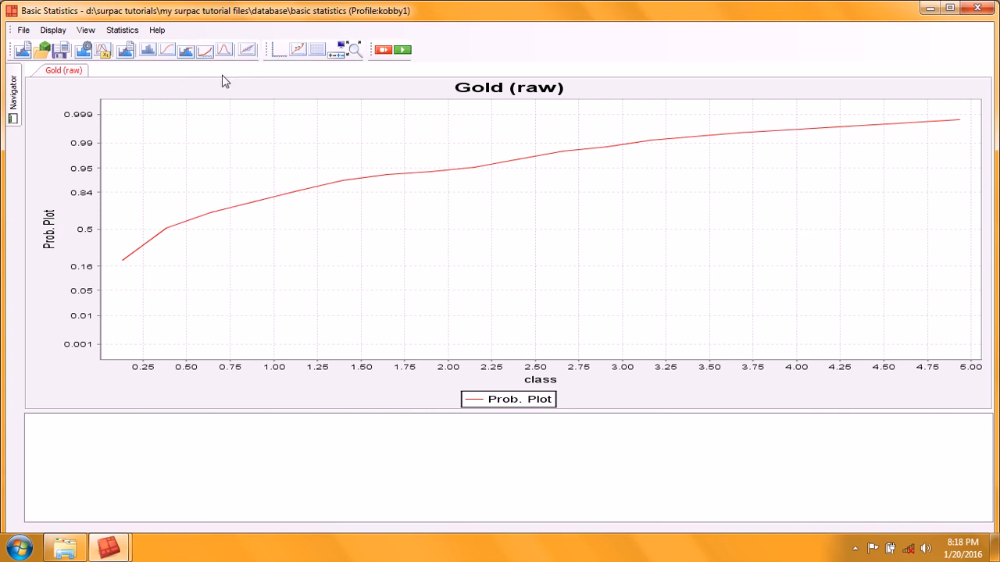
pyautogui.click(52, 30)
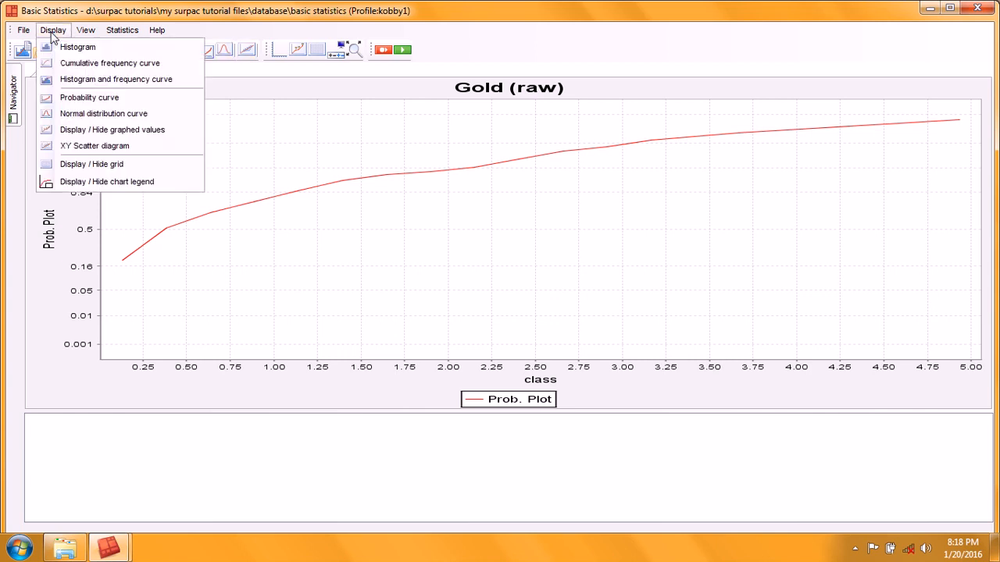
pyautogui.click(102, 114)
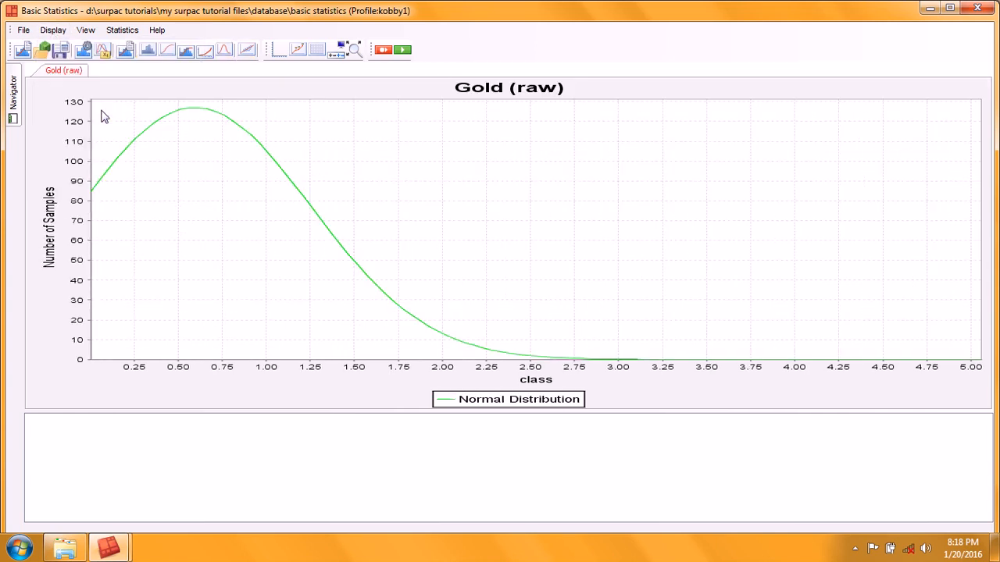
# Step: Return to the histogram with cumulative frequency curve and overlay the normal distribution curve
pyautogui.click(53, 31)
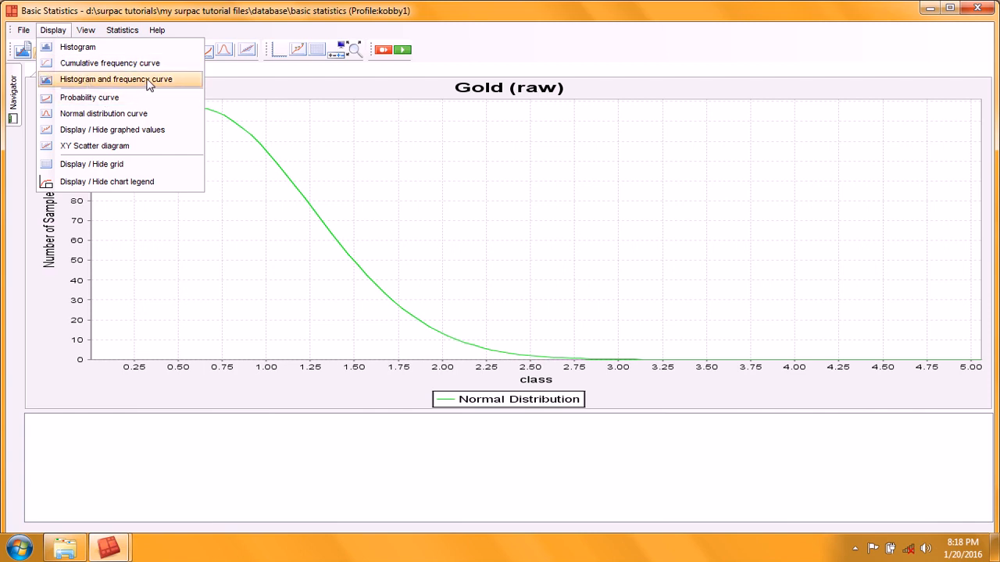
pyautogui.click(116, 80)
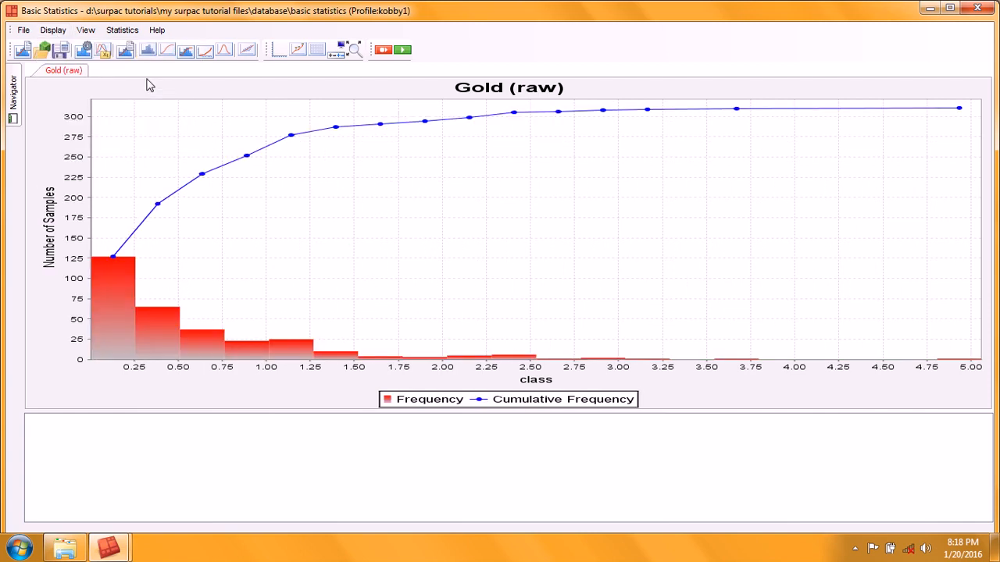
pyautogui.click(53, 30)
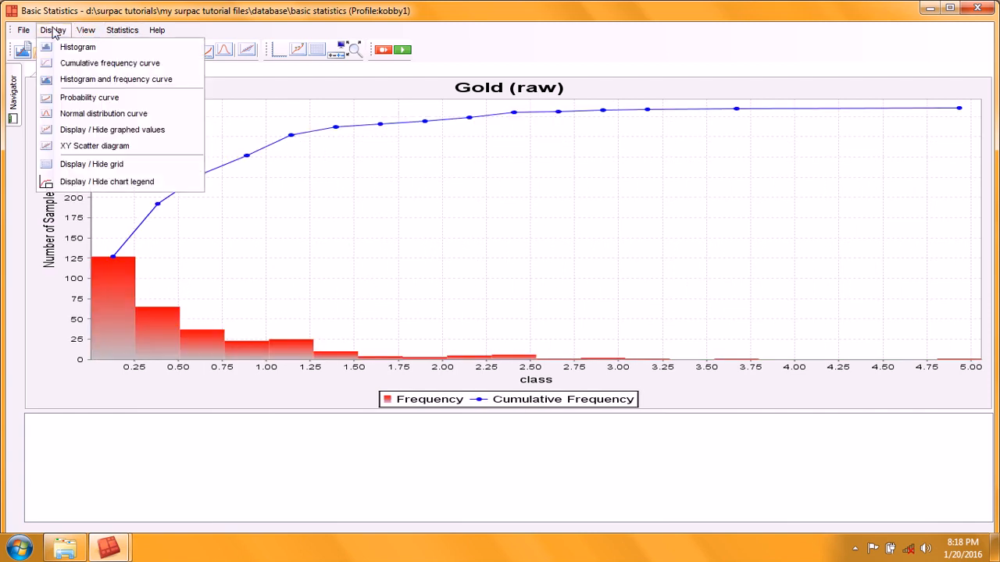
pyautogui.click(122, 115)
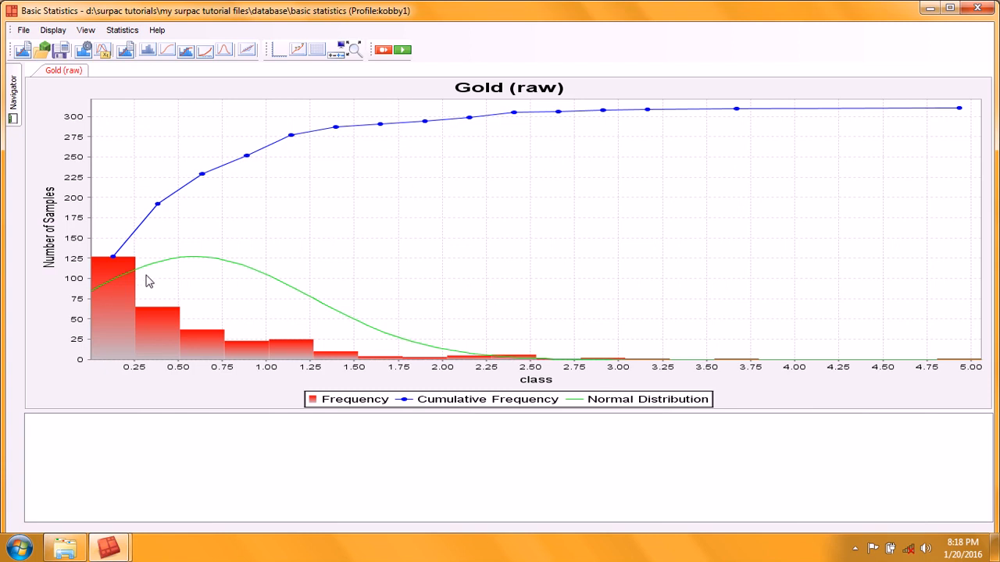
# Step: Show the graphed values as labels on the chart curves
pyautogui.click(53, 30)
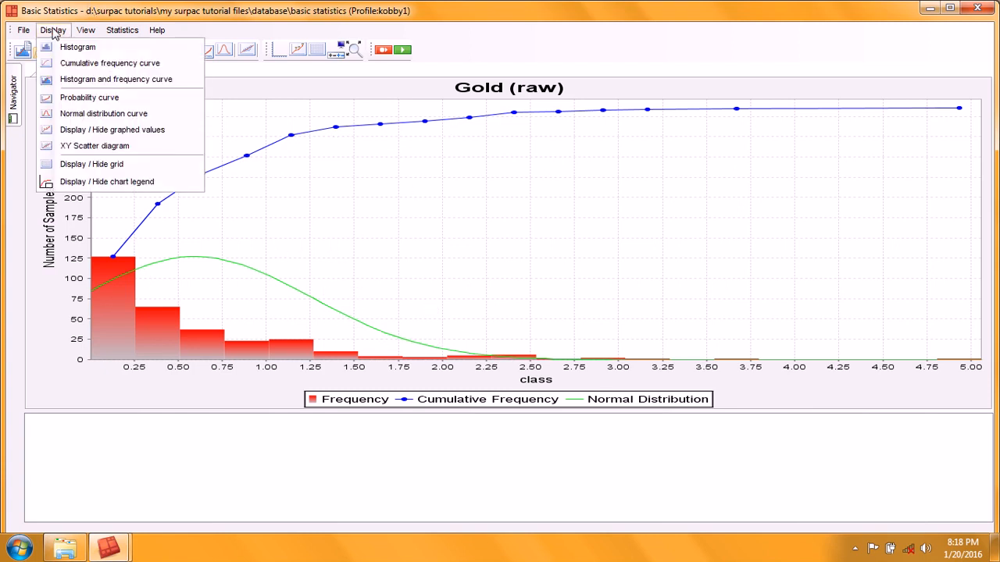
pyautogui.click(144, 132)
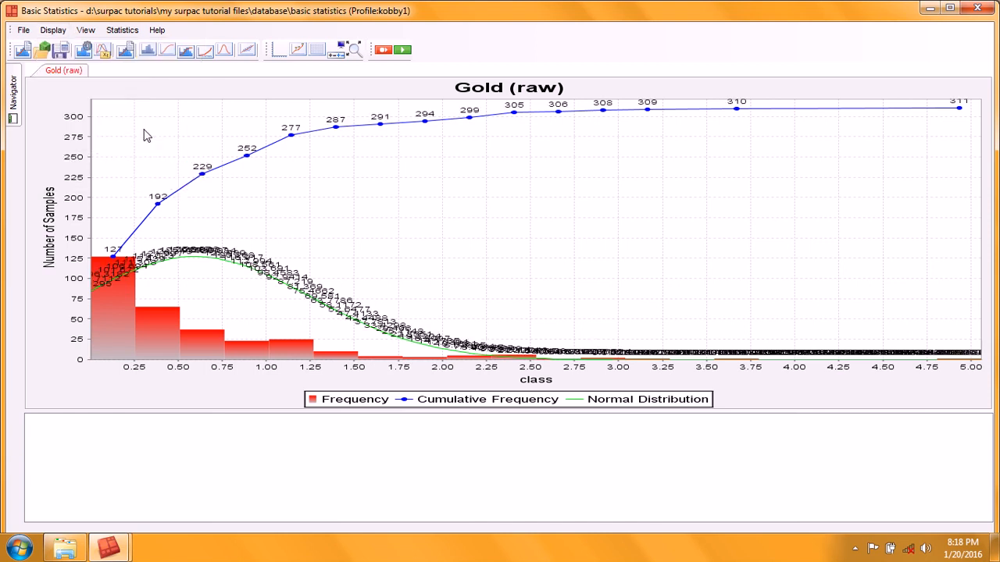
pyautogui.click(53, 30)
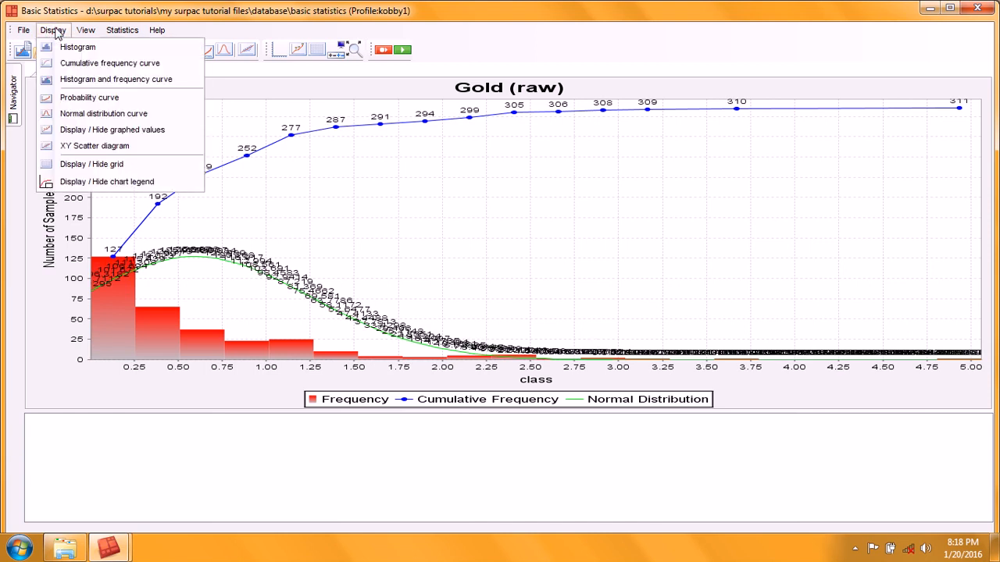
pyautogui.click(113, 63)
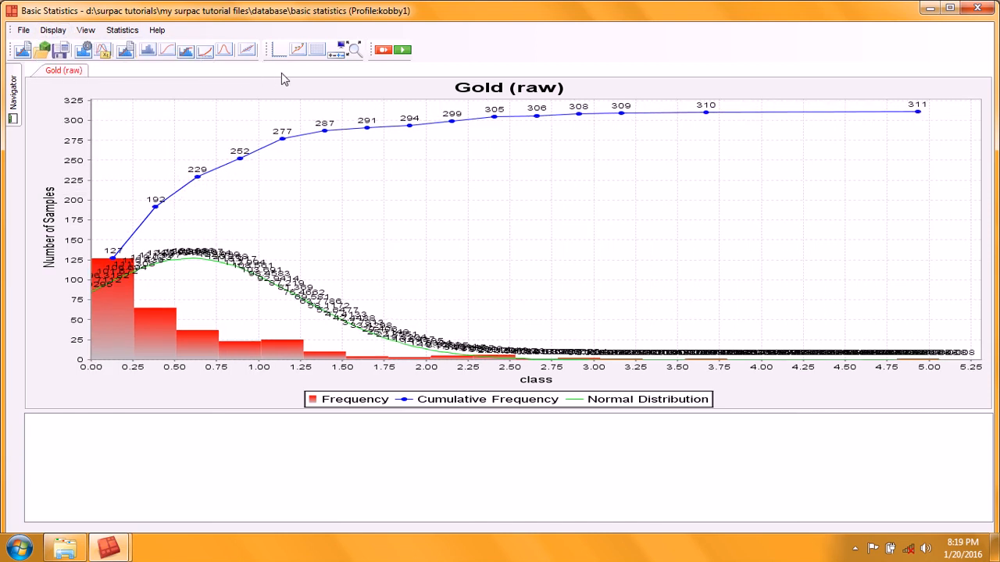
# Step: Remove the normal distribution curve and zoom the chart to the data extents
pyautogui.click(225, 51)
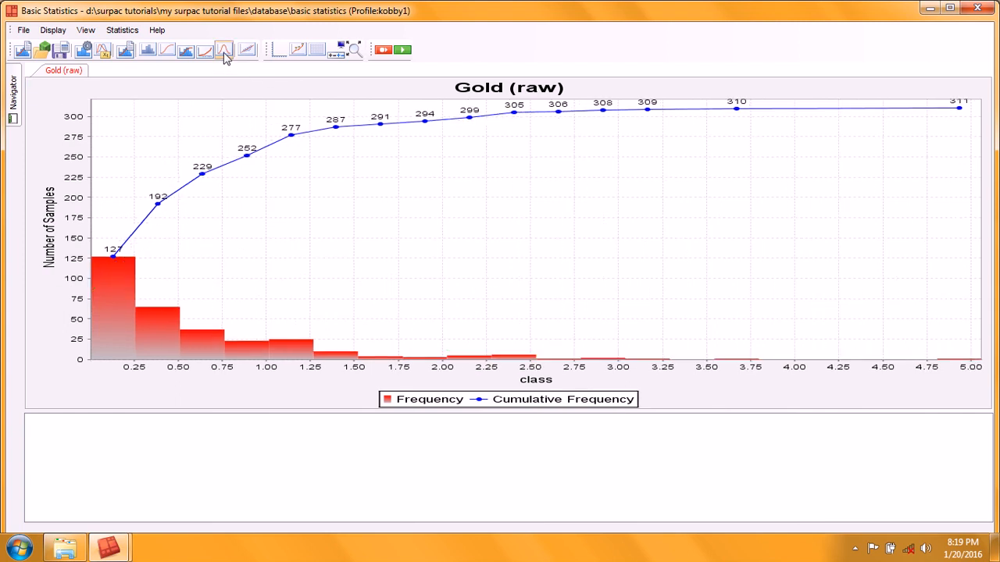
pyautogui.click(355, 52)
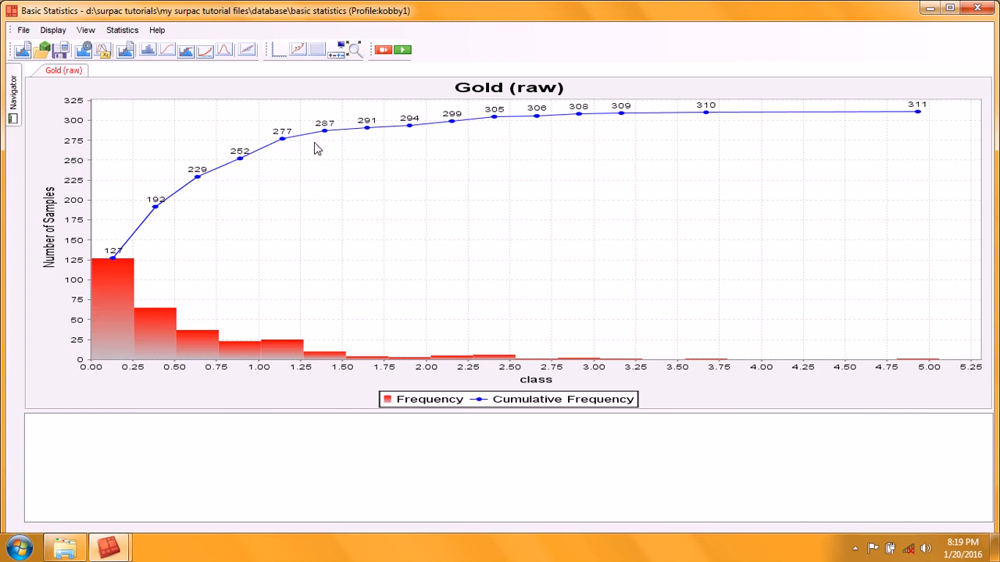
# Step: Toggle the chart grid display
pyautogui.click(55, 32)
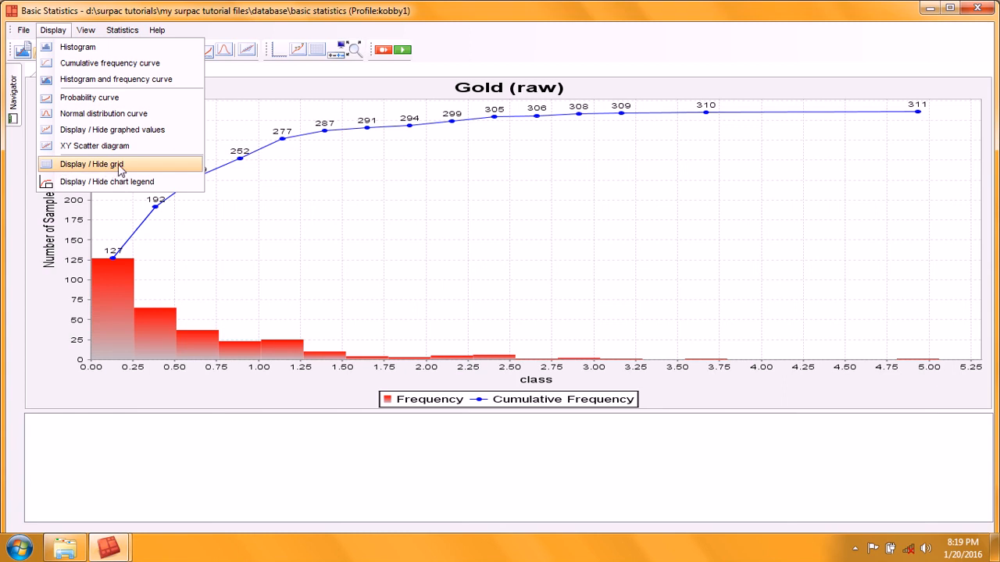
pyautogui.click(108, 166)
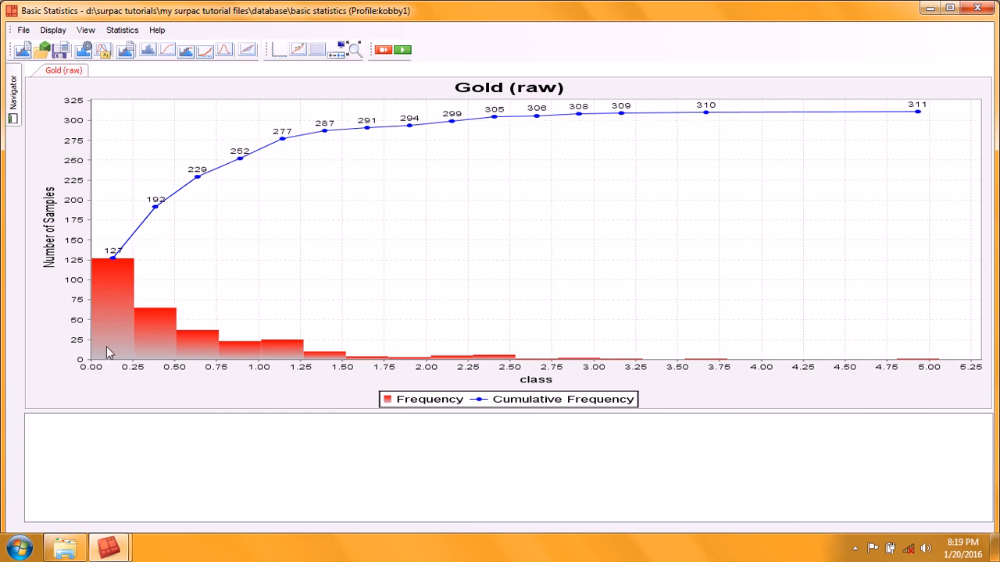
# Step: Open the axes scale and label settings and close them without changes
pyautogui.click(279, 52)
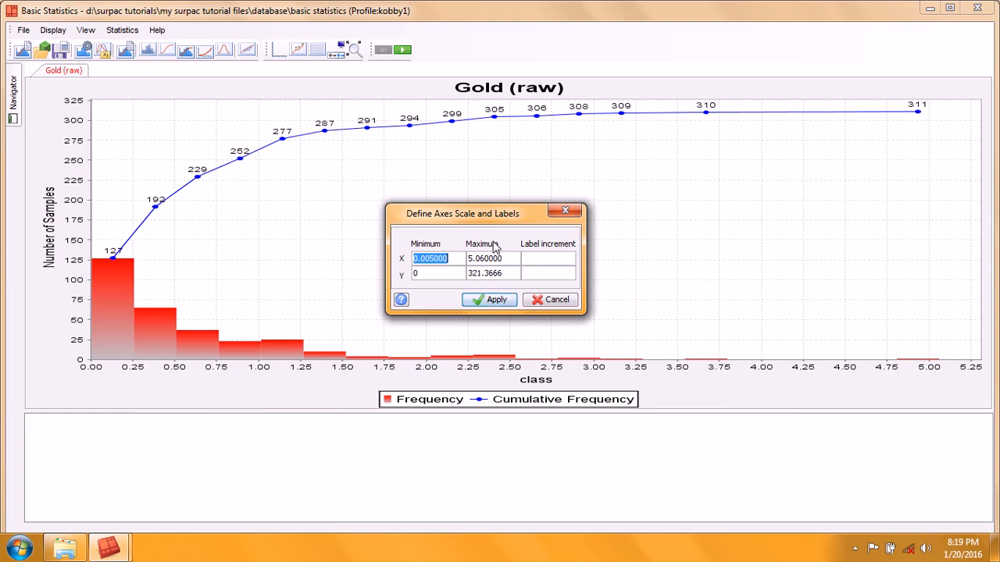
pyautogui.click(529, 258)
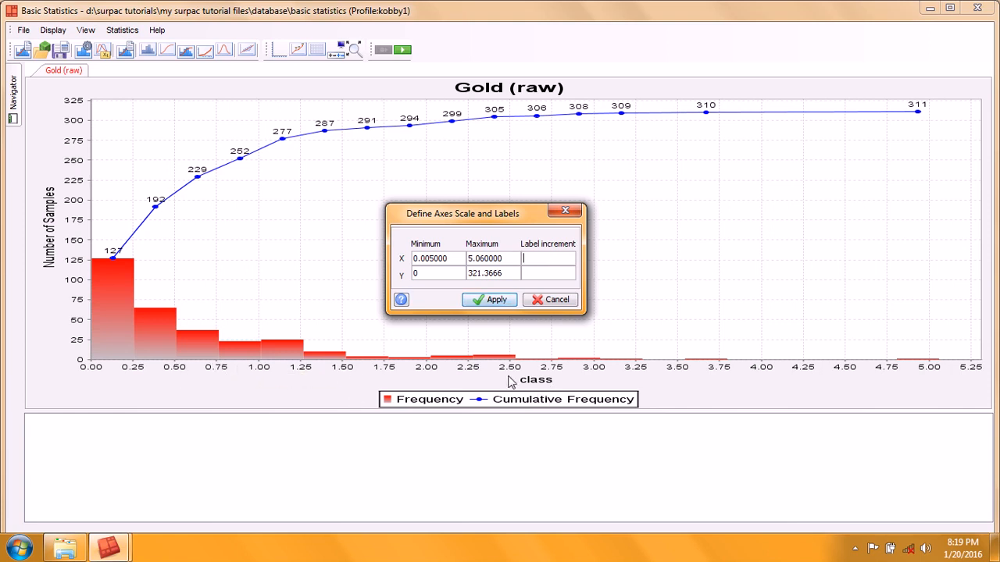
pyautogui.click(550, 300)
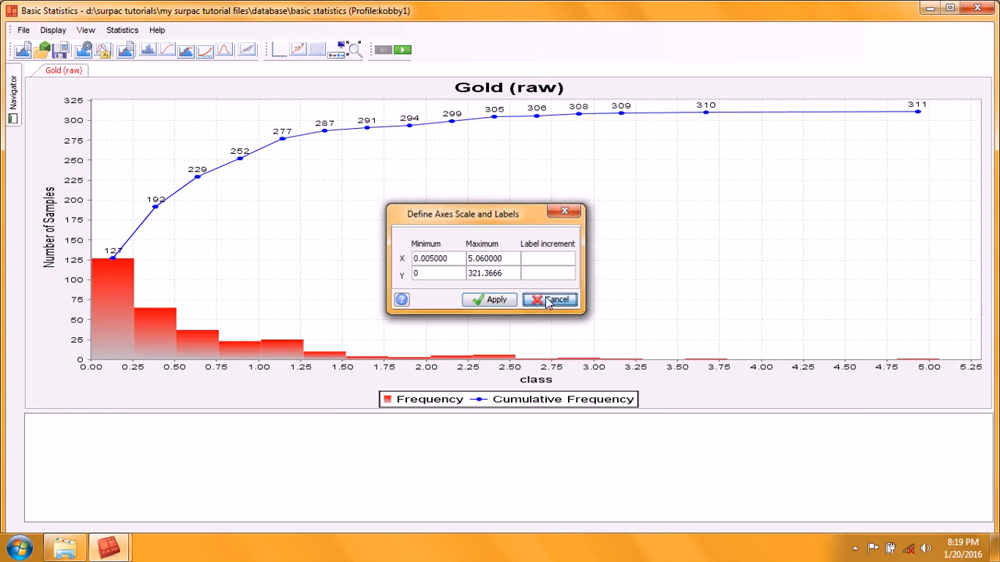
pyautogui.click(86, 30)
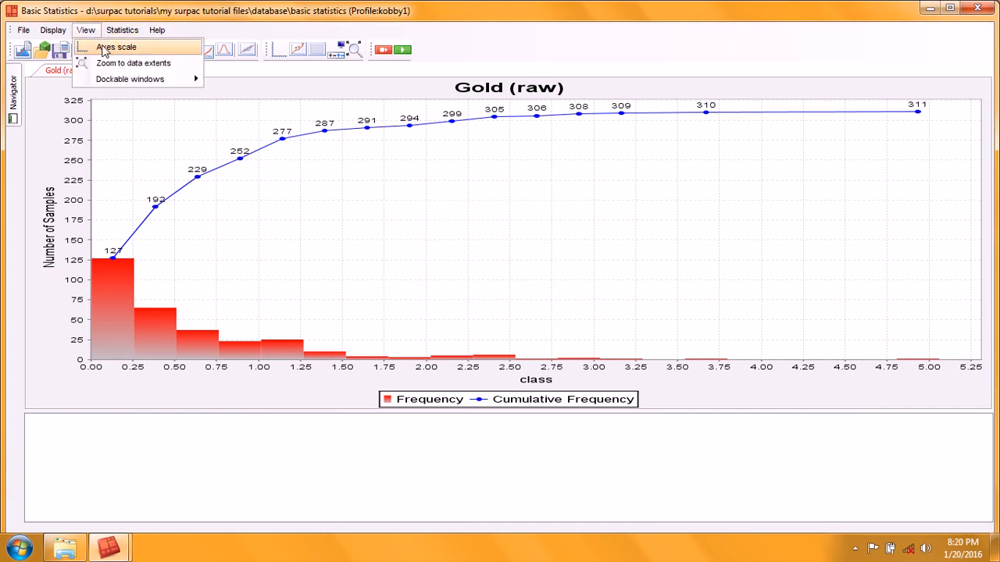
pyautogui.click(121, 47)
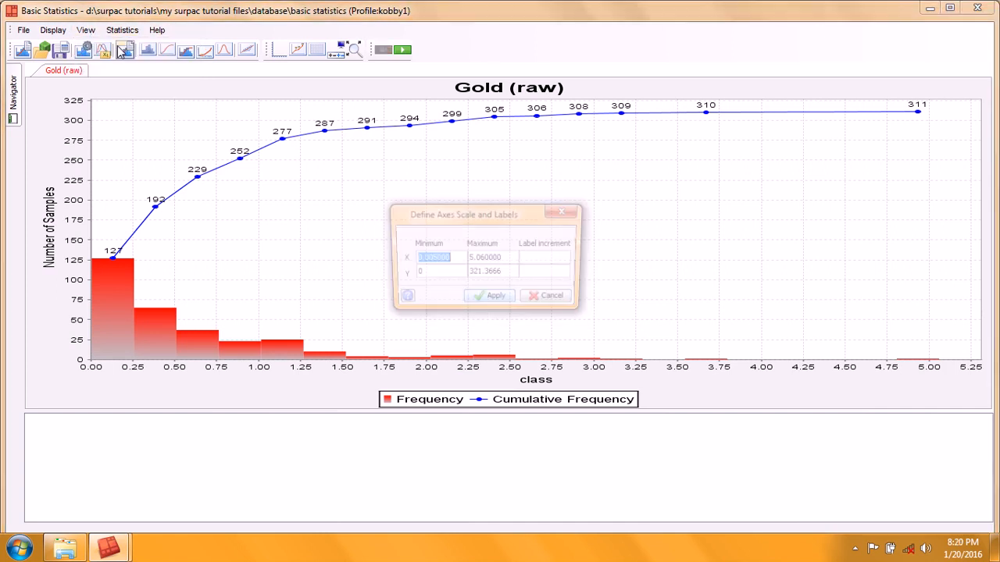
pyautogui.click(571, 210)
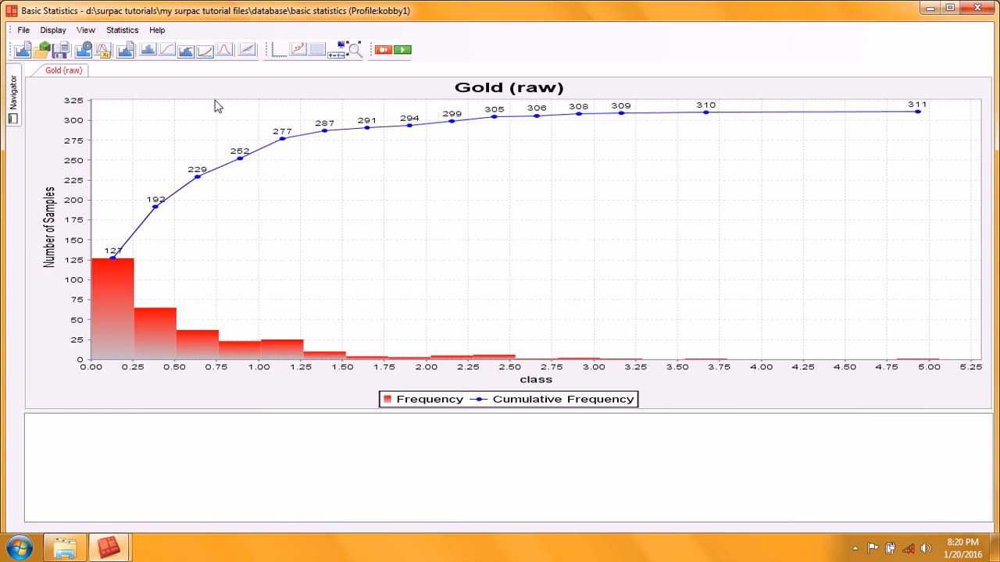
# Step: Hide the chart legend and show it again
pyautogui.click(54, 32)
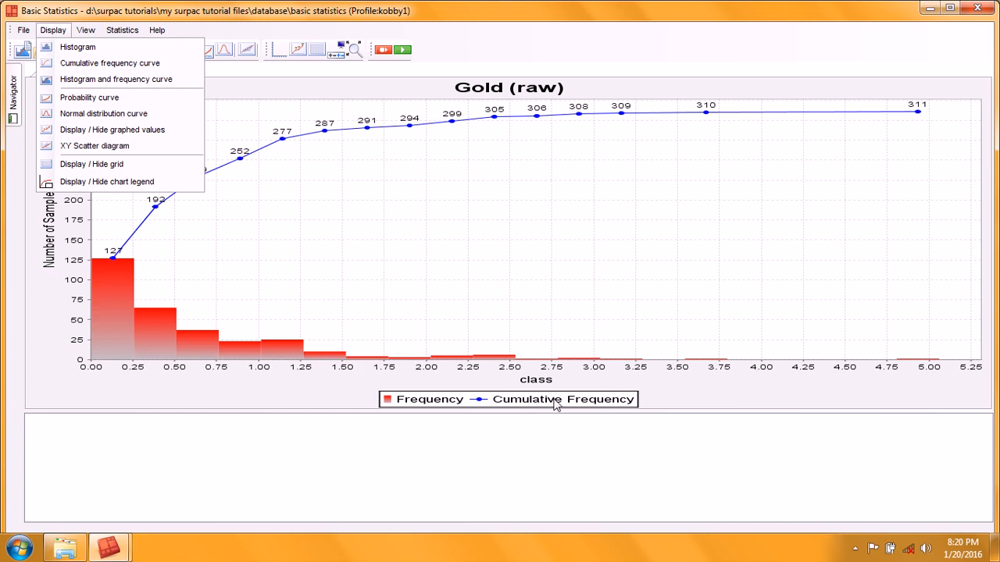
pyautogui.click(103, 183)
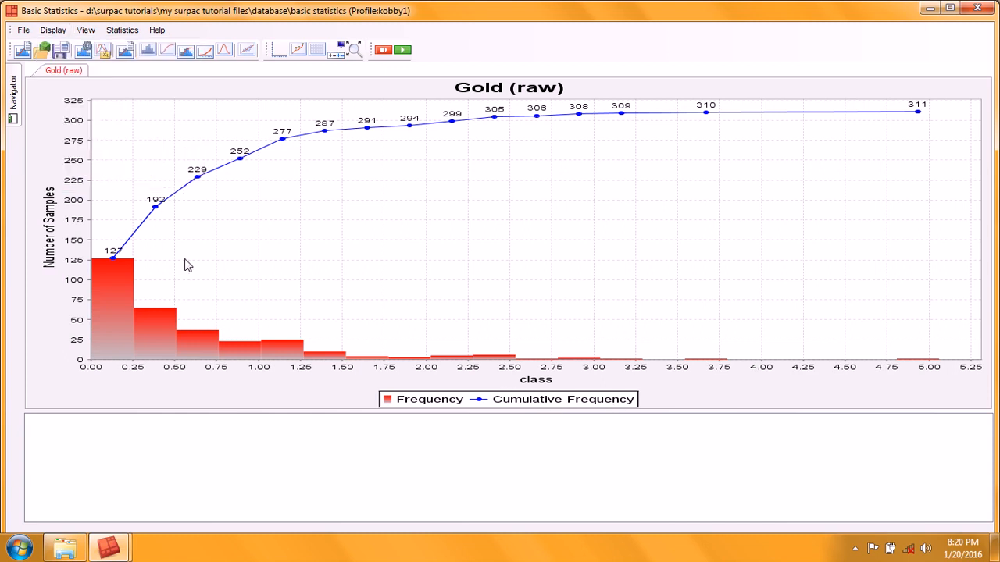
pyautogui.click(53, 29)
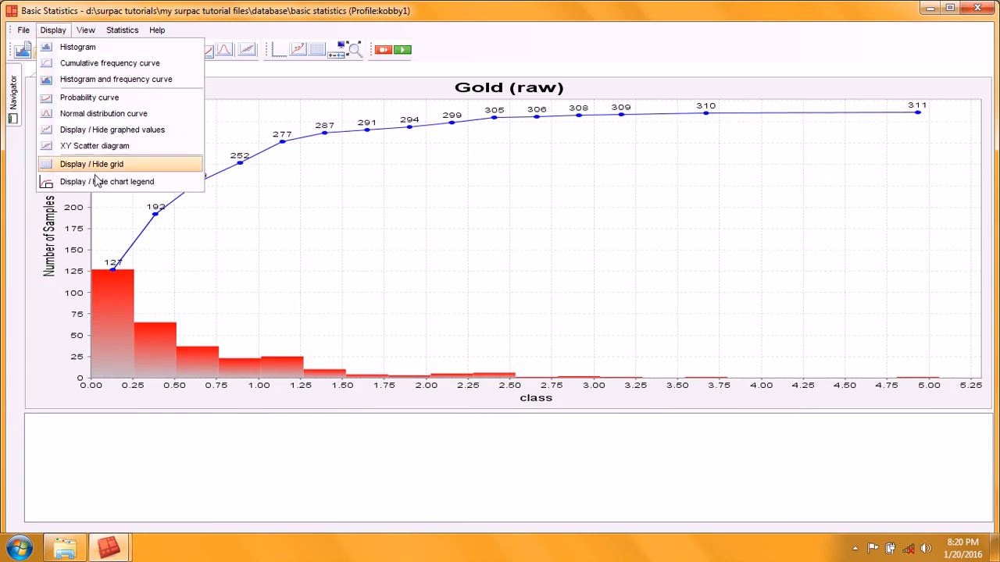
pyautogui.click(278, 82)
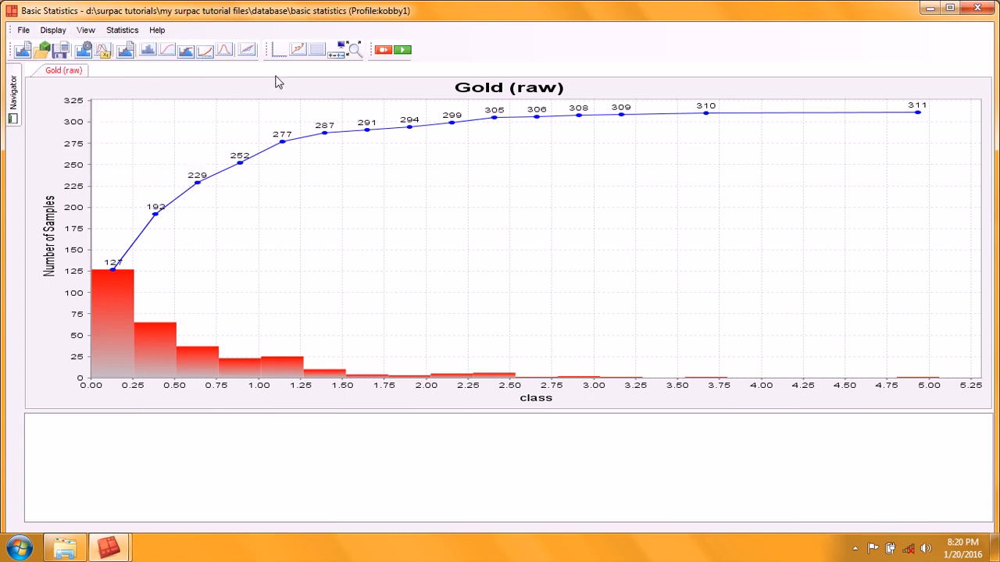
pyautogui.click(336, 50)
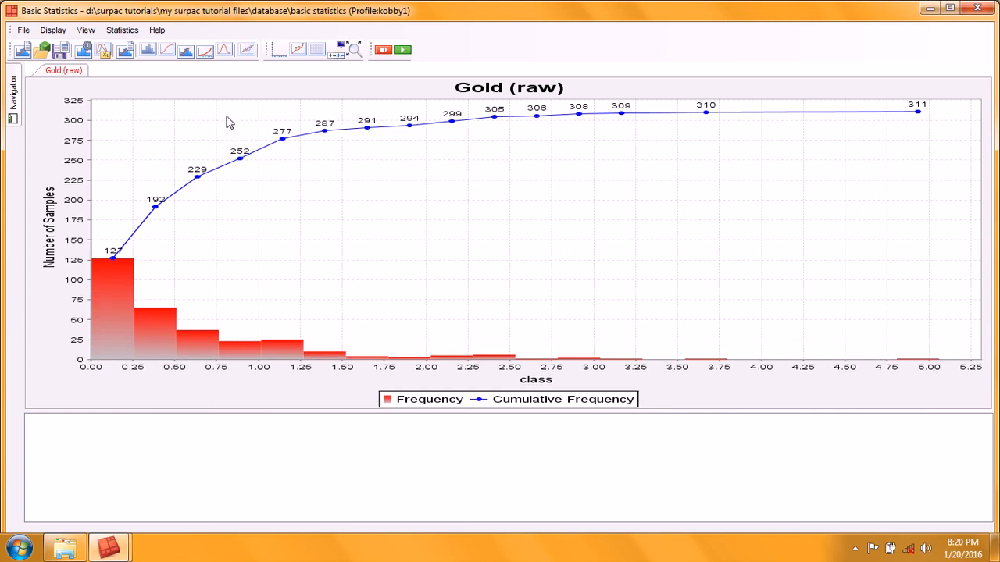
# Step: Open the histogram classes settings and reapply them with 20 bins
pyautogui.click(129, 32)
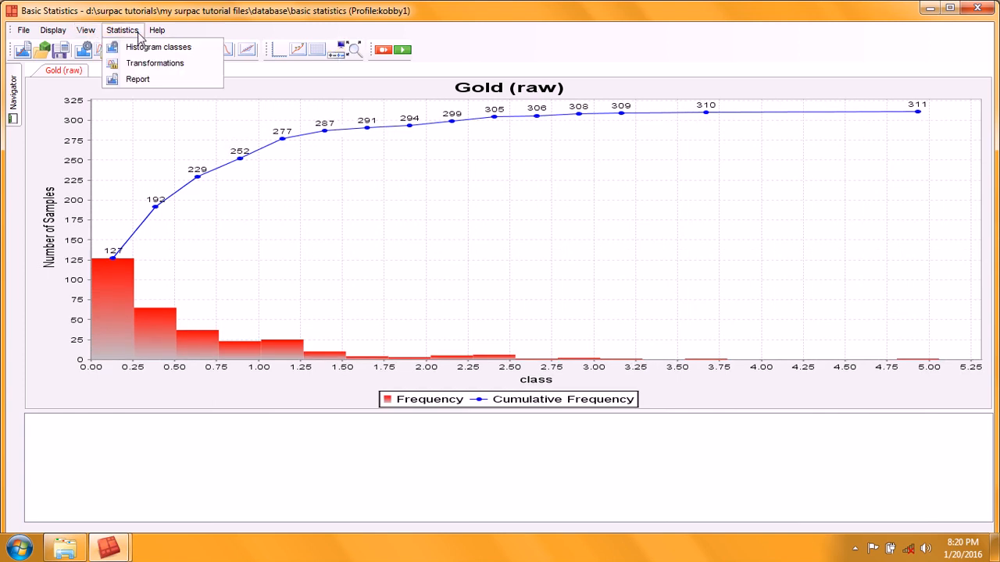
pyautogui.click(152, 49)
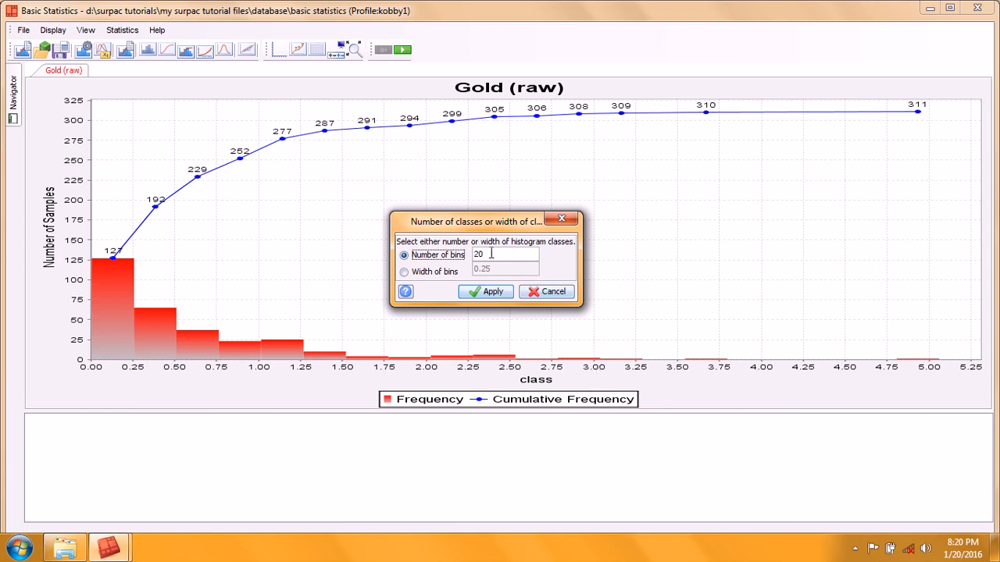
pyautogui.press('Tab')
pyautogui.click(528, 290)
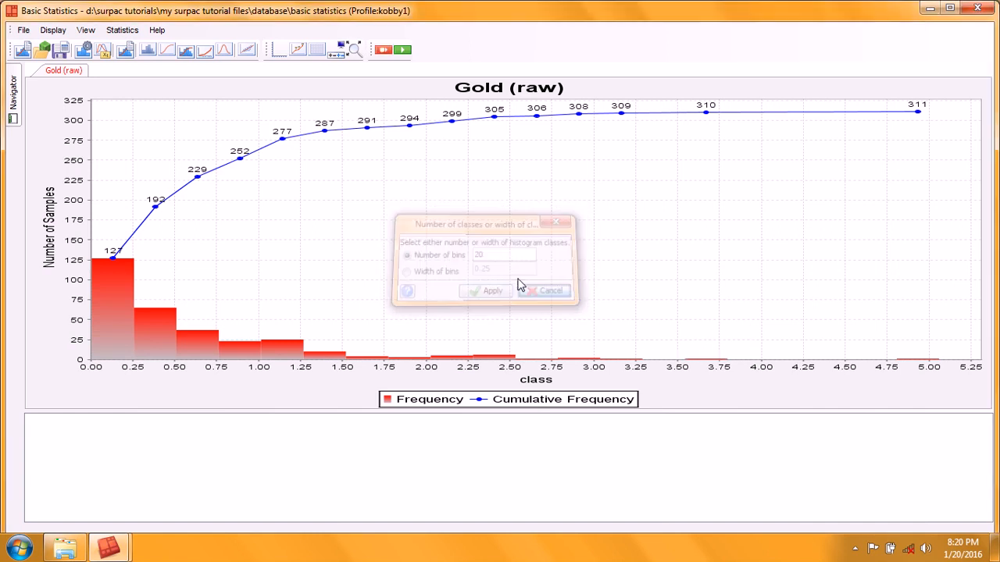
# Step: Apply a Log10 (scale) transformation to the gold values
pyautogui.click(119, 31)
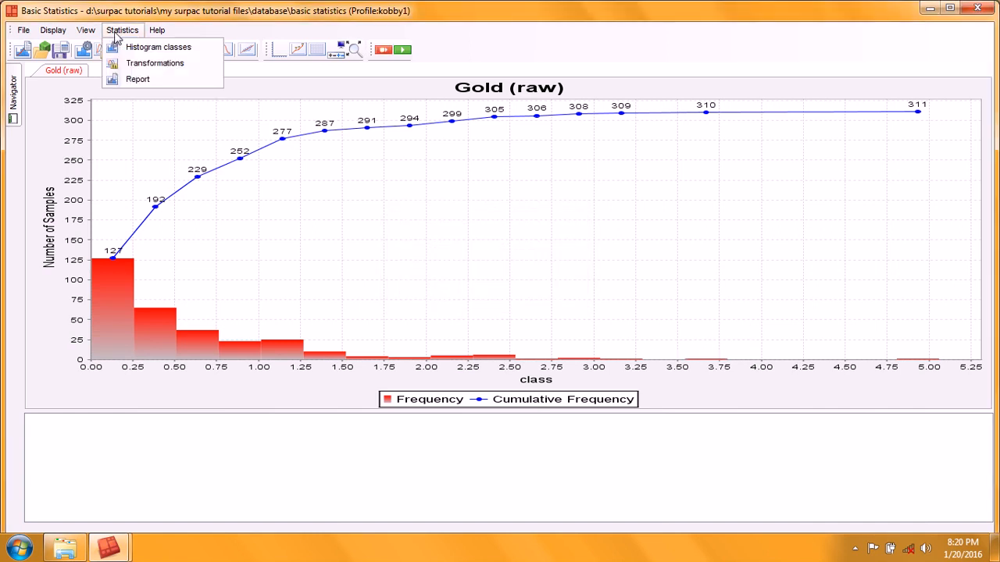
pyautogui.click(188, 67)
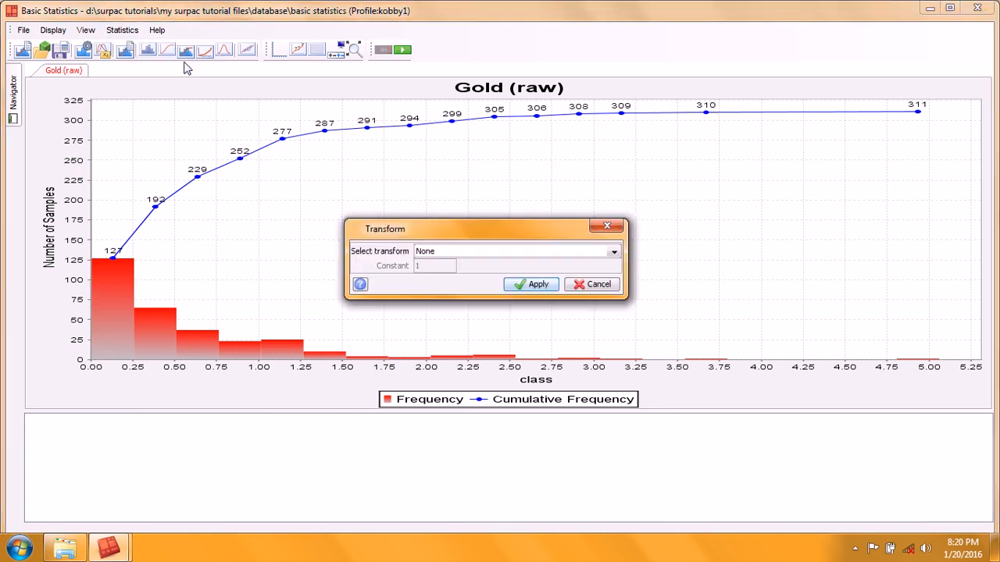
pyautogui.click(614, 252)
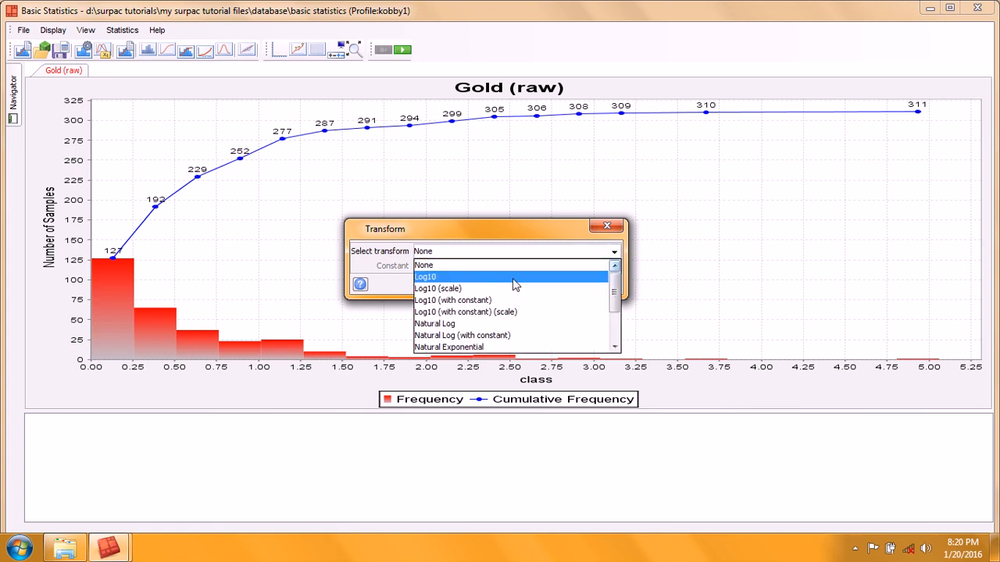
pyautogui.click(475, 291)
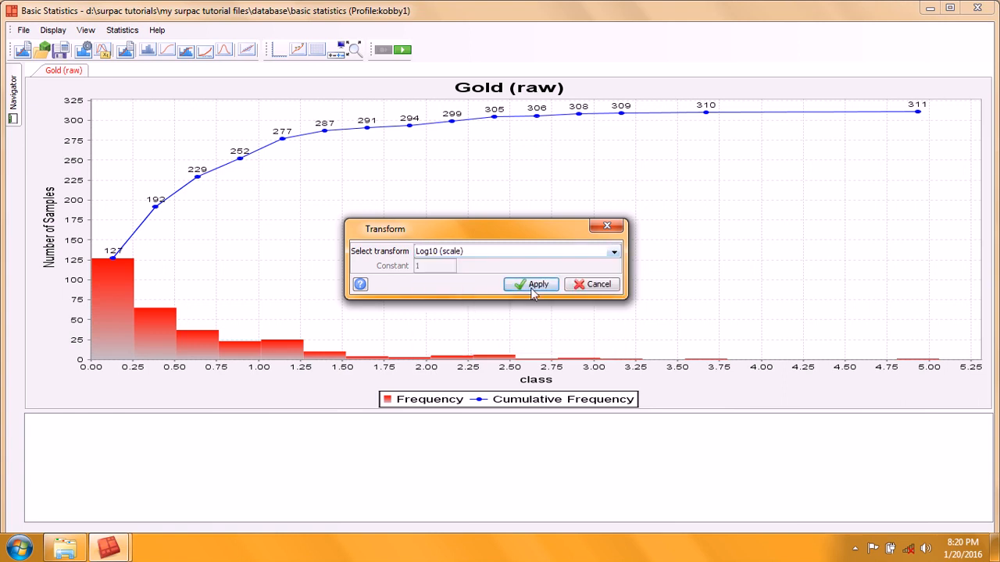
pyautogui.click(532, 291)
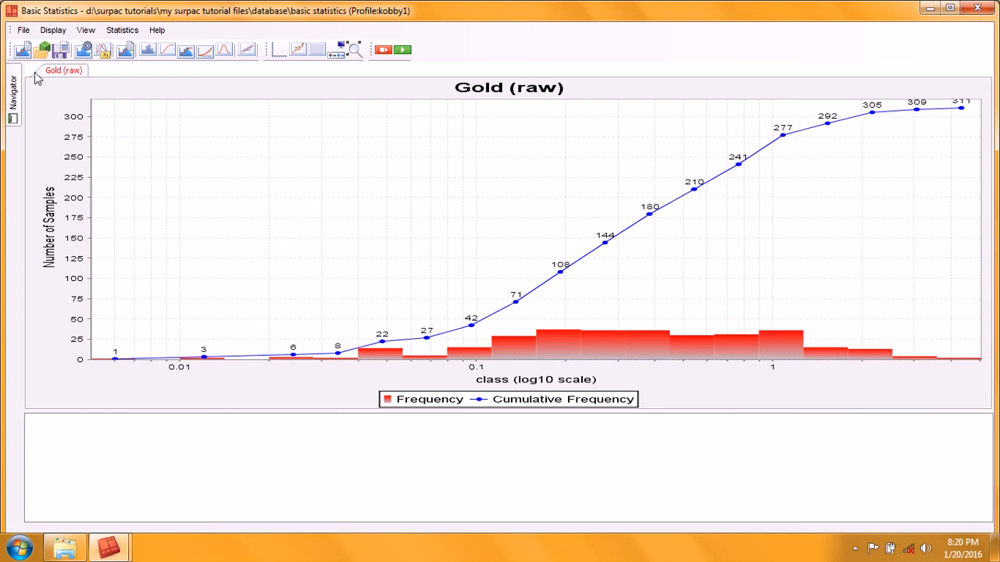
# Step: Display the probability curve and hide its graphed values
pyautogui.click(53, 33)
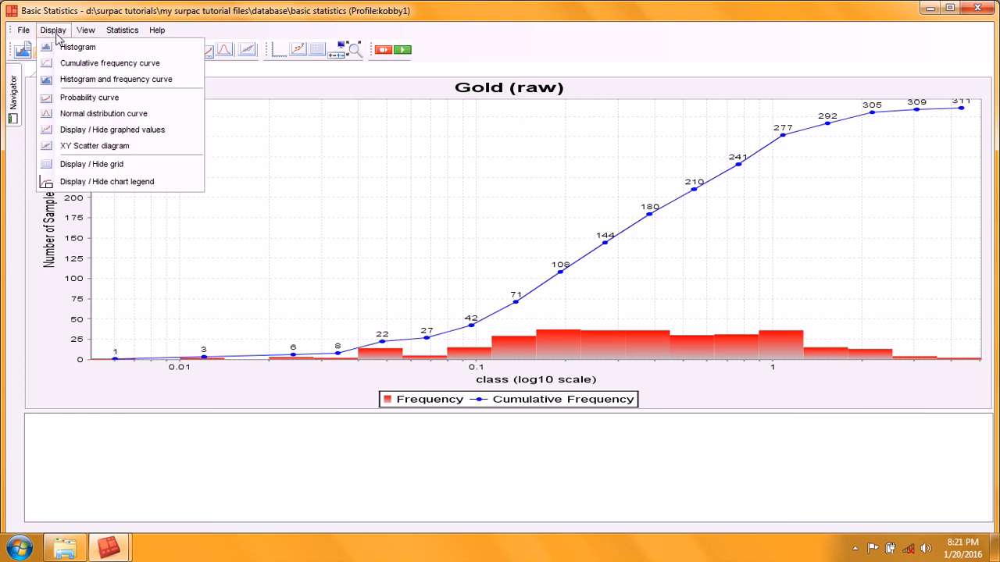
pyautogui.click(108, 103)
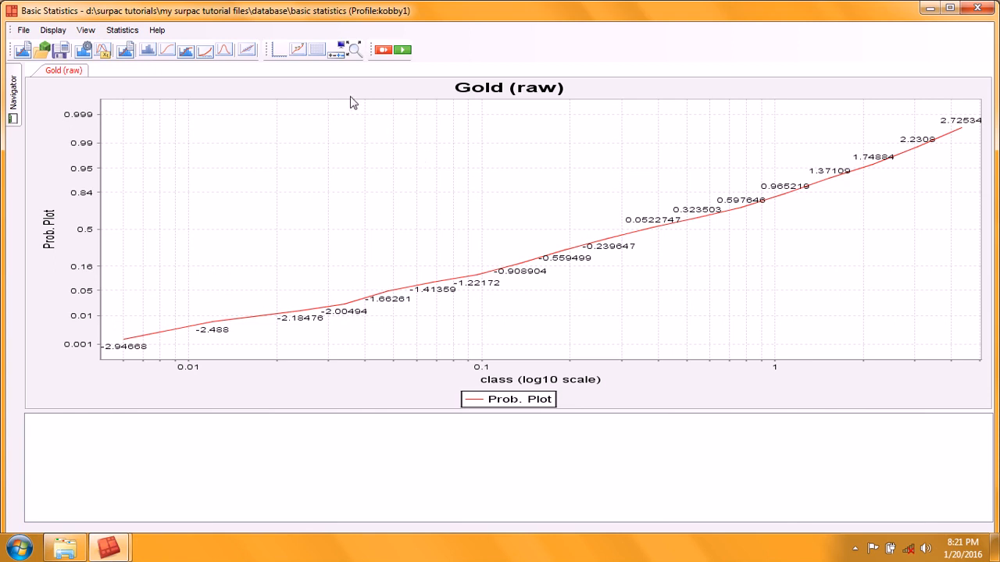
pyautogui.click(298, 51)
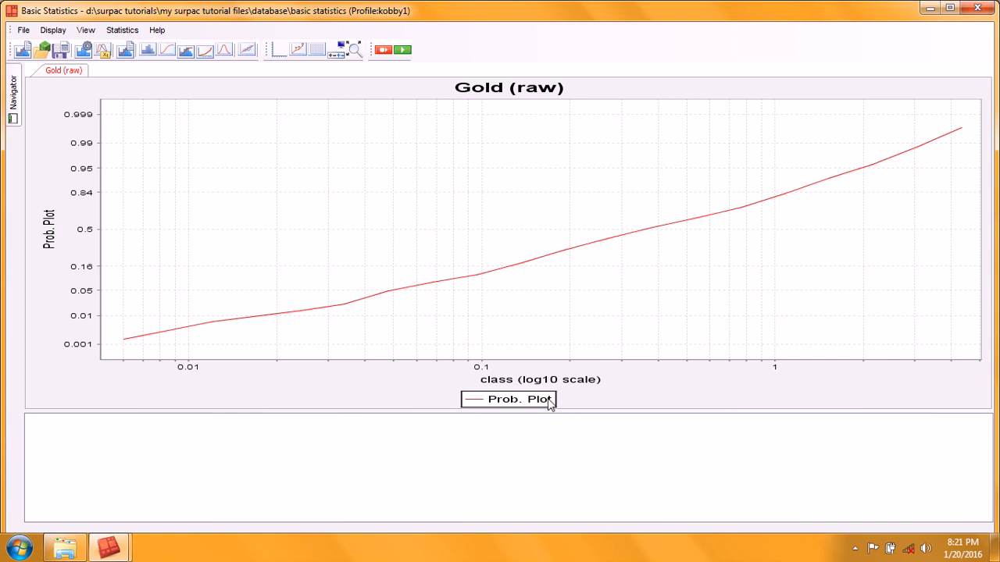
# Step: Set the transformation back to None and apply it
pyautogui.click(122, 30)
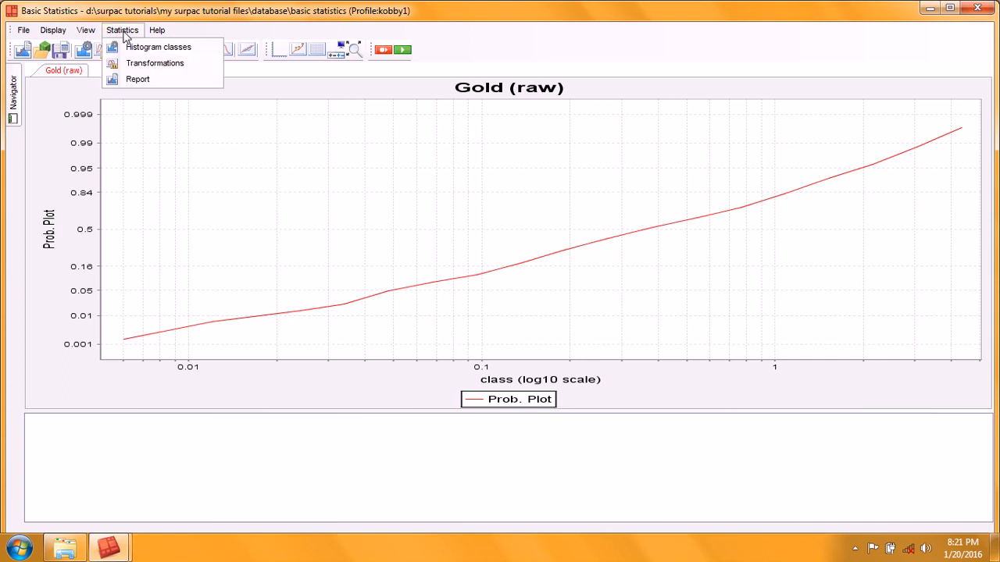
pyautogui.click(160, 67)
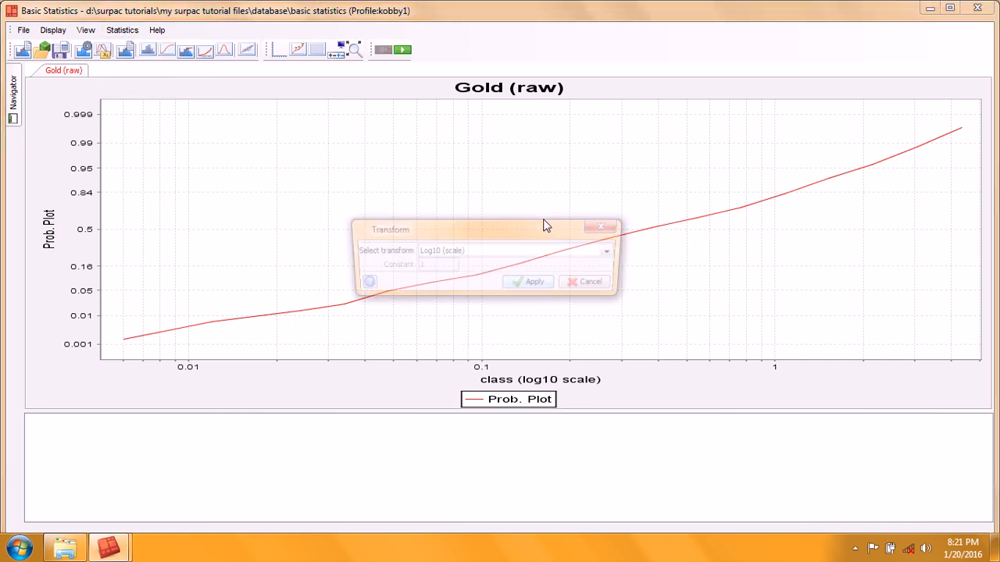
pyautogui.click(615, 252)
pyautogui.scroll(1, 616, 281)
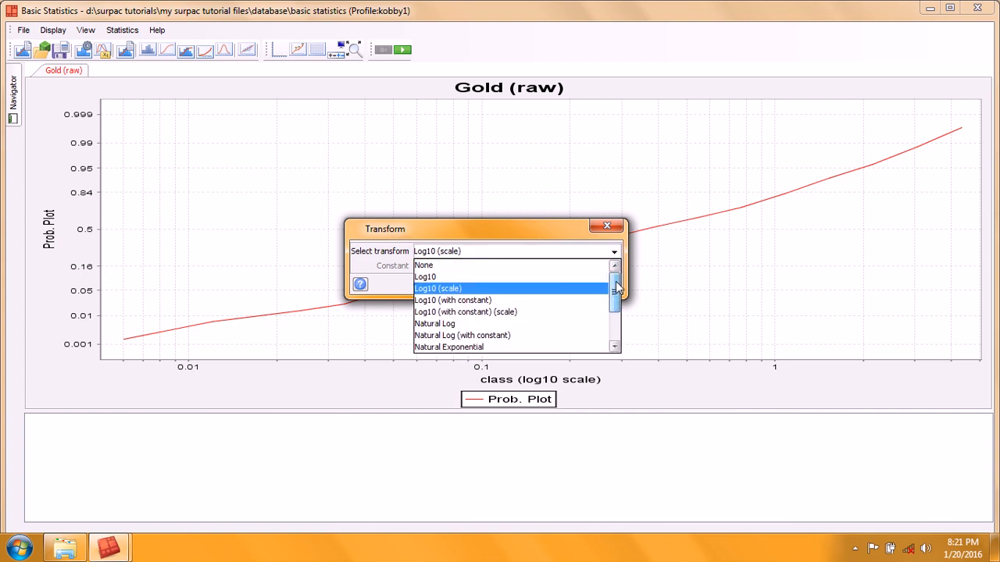
pyautogui.click(521, 267)
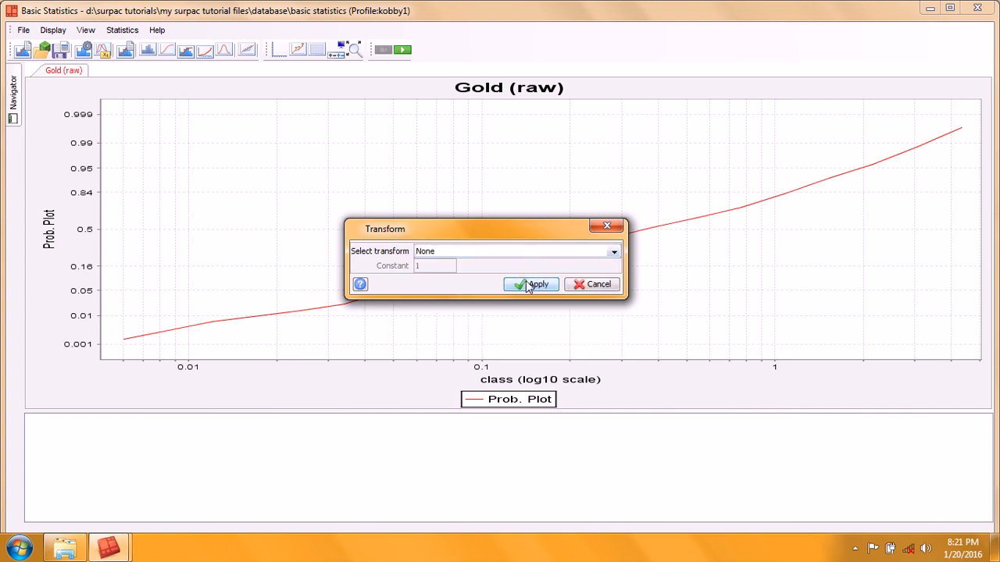
pyautogui.click(530, 285)
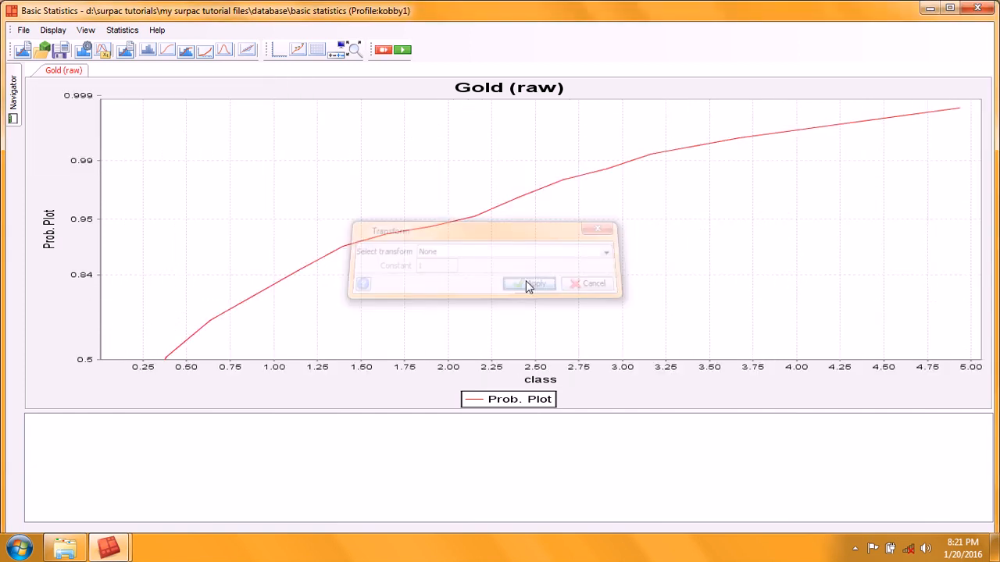
# Step: Switch to the histogram and frequency curve chart and save the data as Surpac note file gold_values with report displayed
pyautogui.click(186, 50)
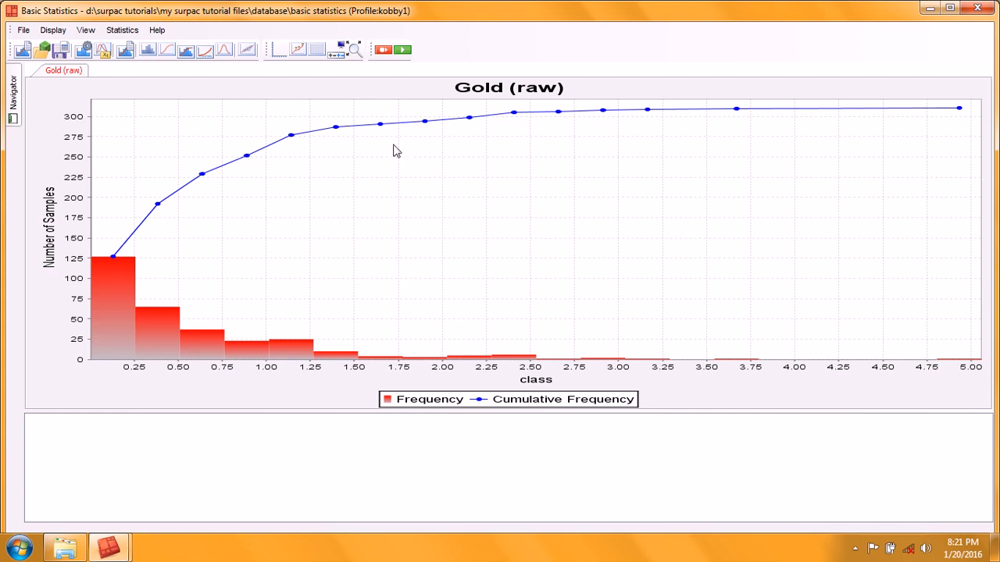
pyautogui.click(23, 31)
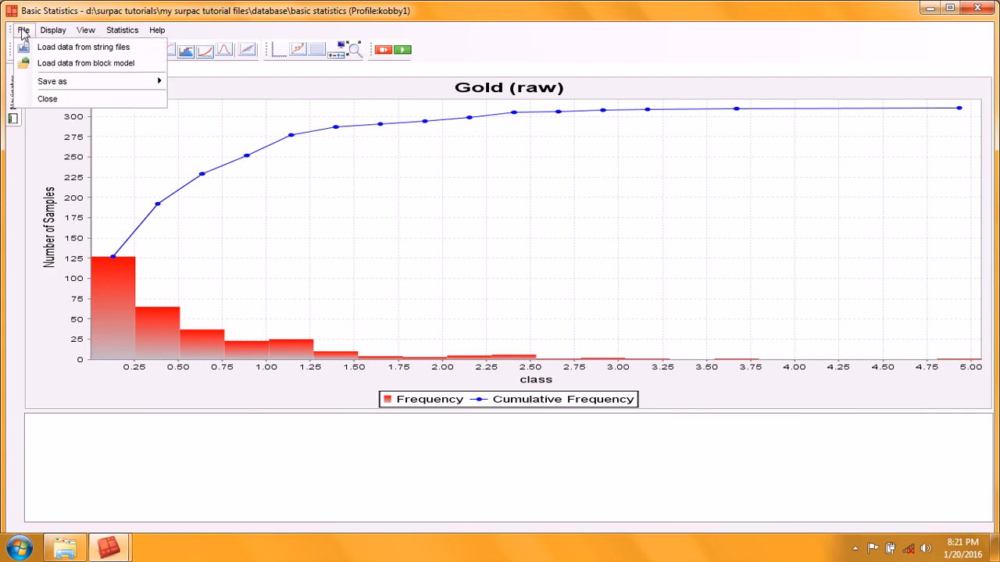
pyautogui.moveTo(59, 85)
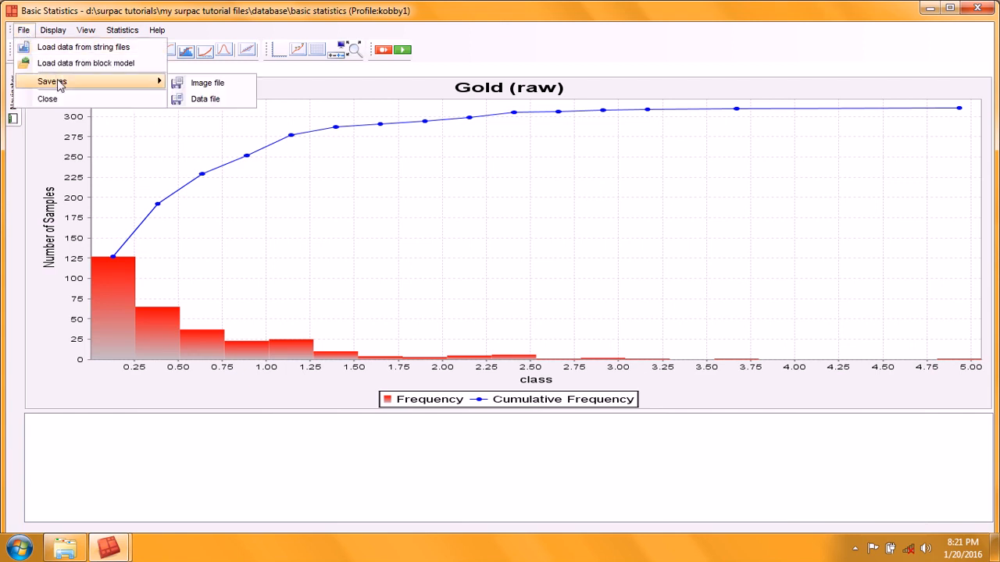
pyautogui.click(206, 99)
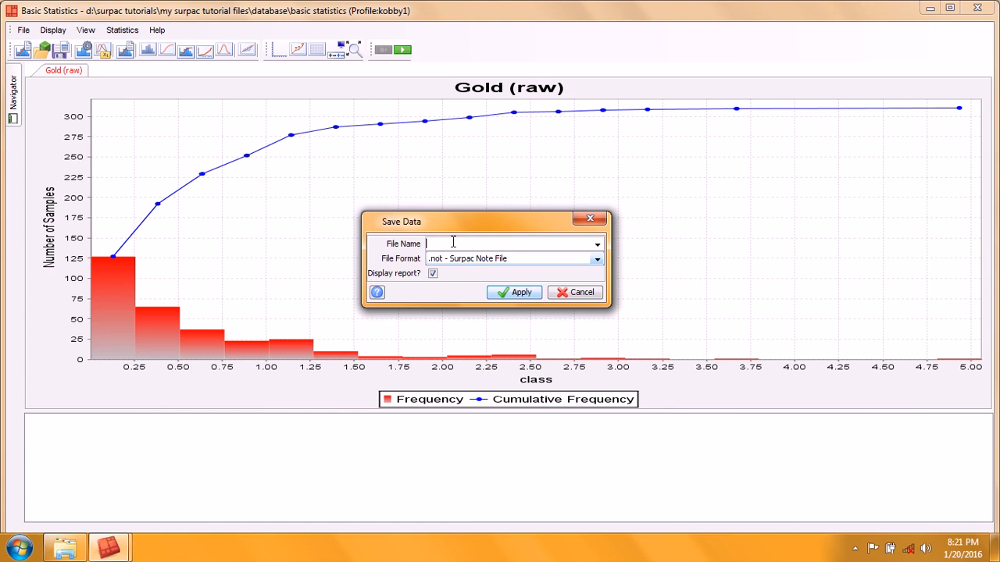
pyautogui.click(598, 246)
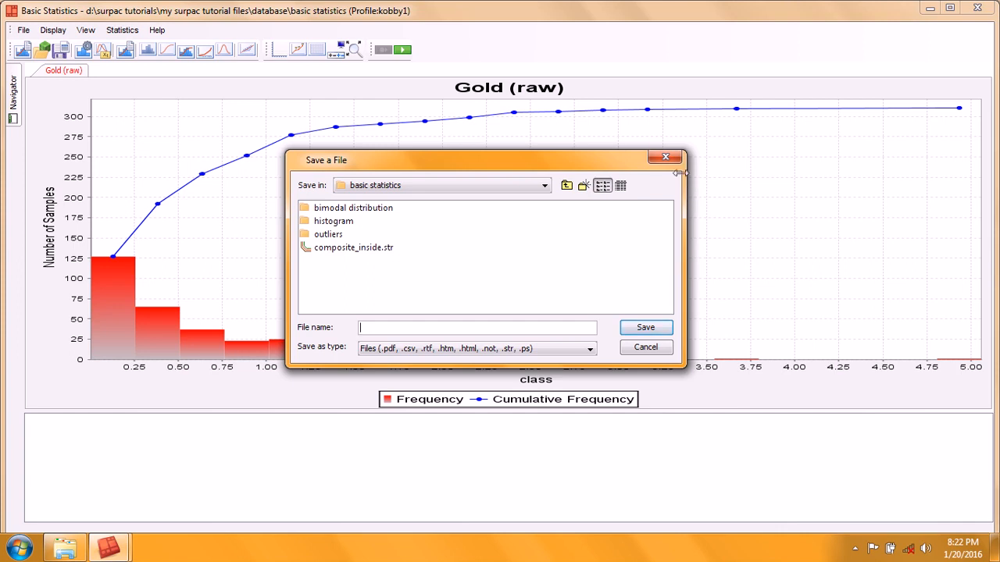
pyautogui.click(667, 160)
pyautogui.doubleClick(465, 244)
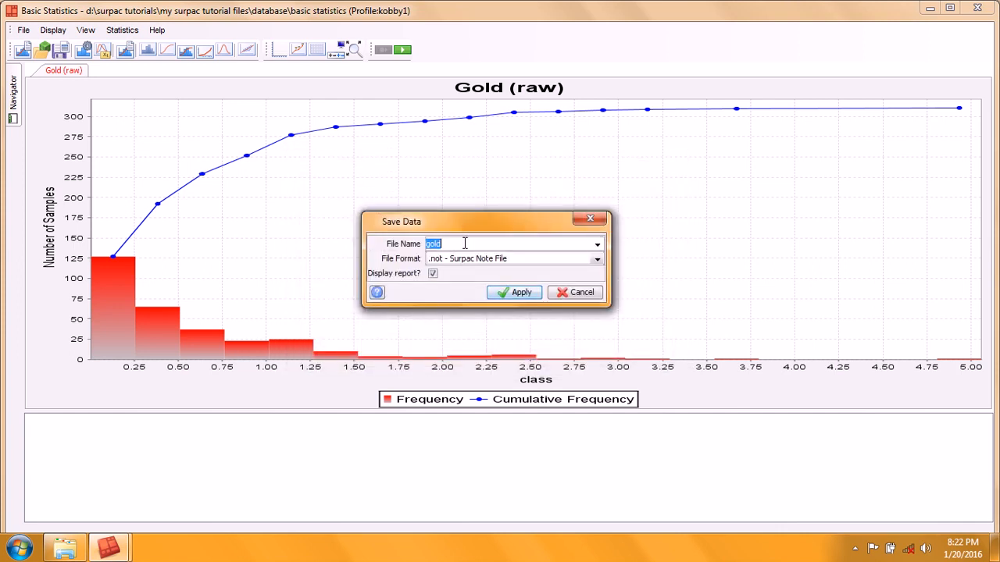
pyautogui.write('gold_values')
pyautogui.click(510, 292)
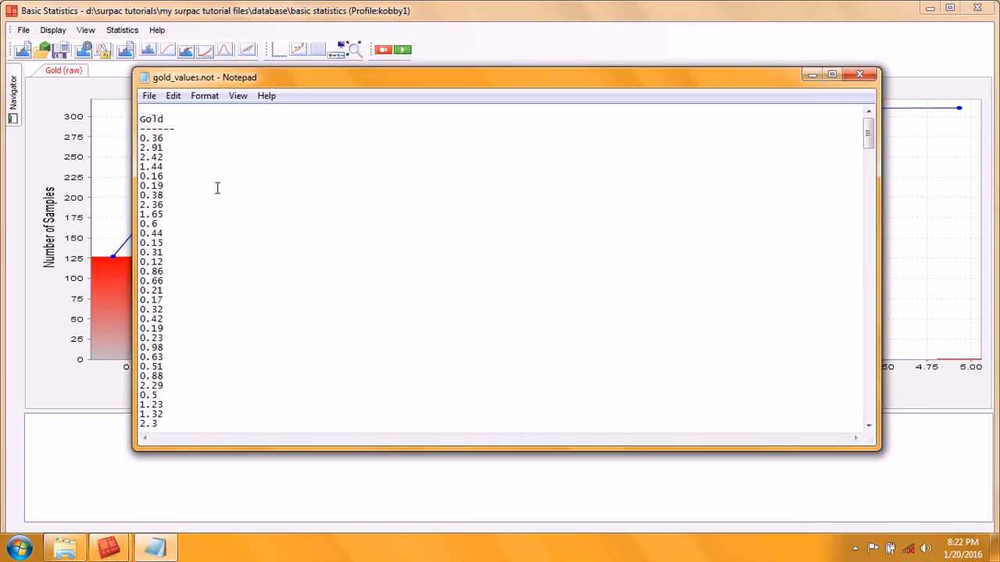
# Step: Scroll through the exported gold values in the Notepad report, then close it
pyautogui.scroll(-7, 174, 155)
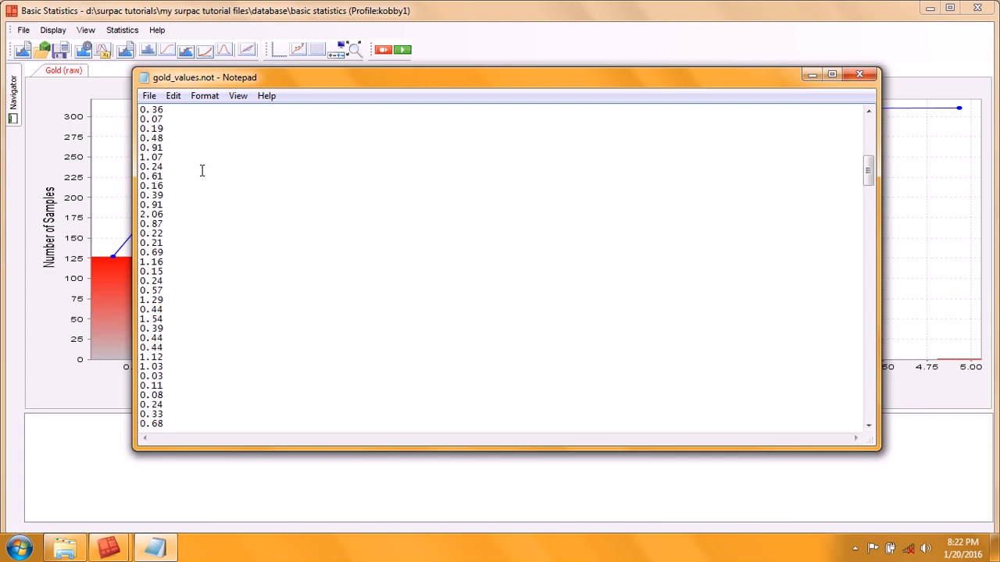
pyautogui.scroll(7, 194, 172)
pyautogui.scroll(-2, 167, 132)
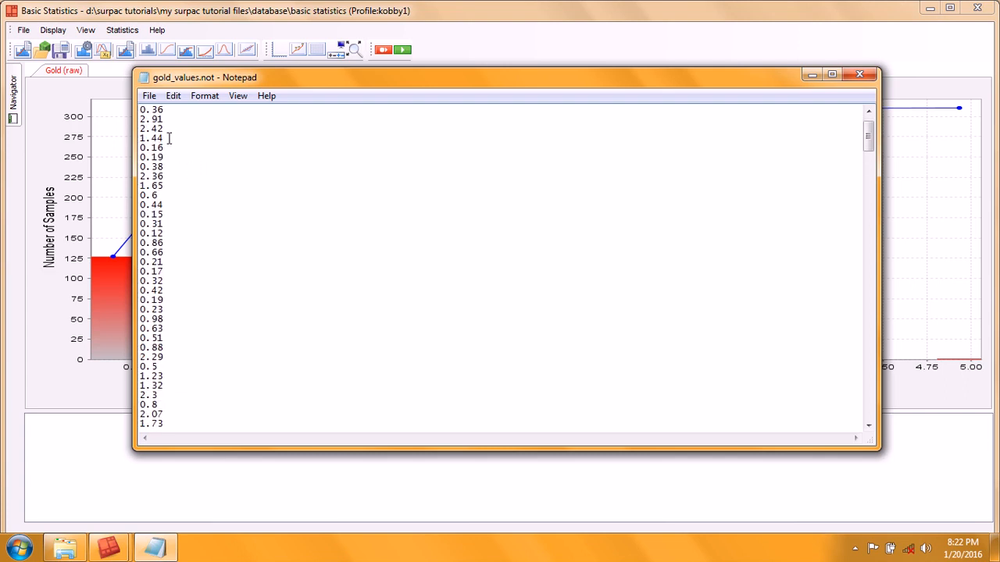
pyautogui.scroll(2, 170, 139)
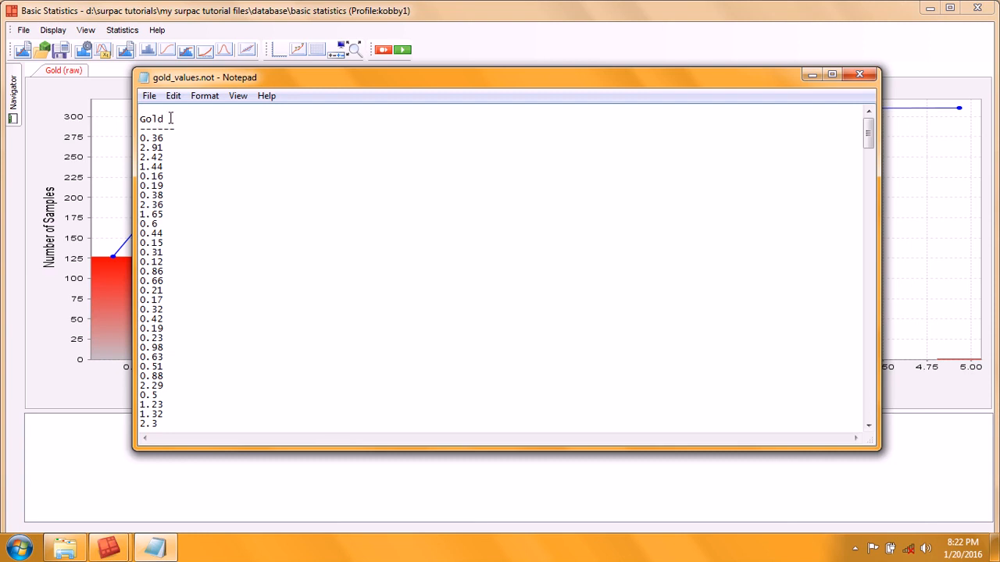
pyautogui.scroll(-5, 180, 286)
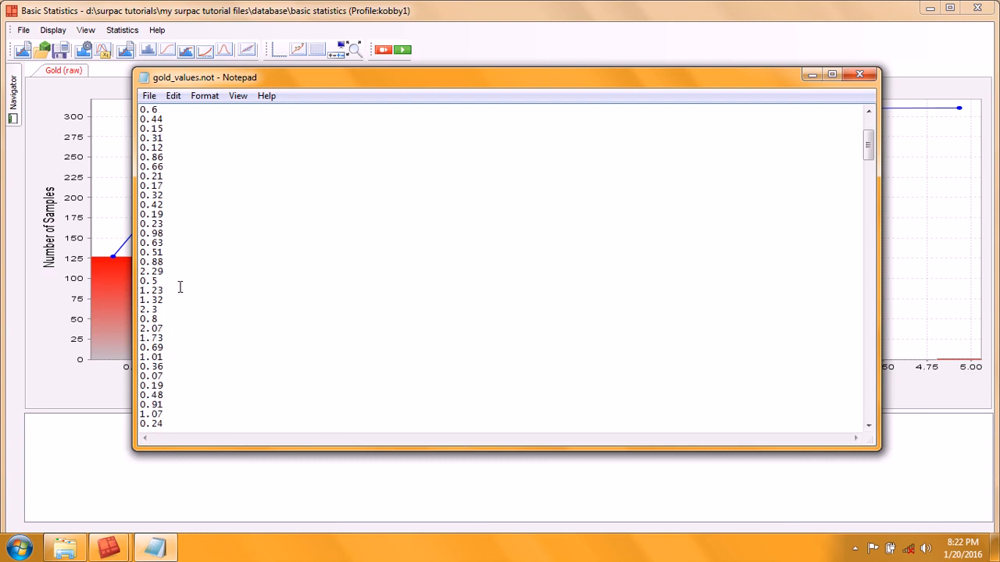
pyautogui.click(860, 73)
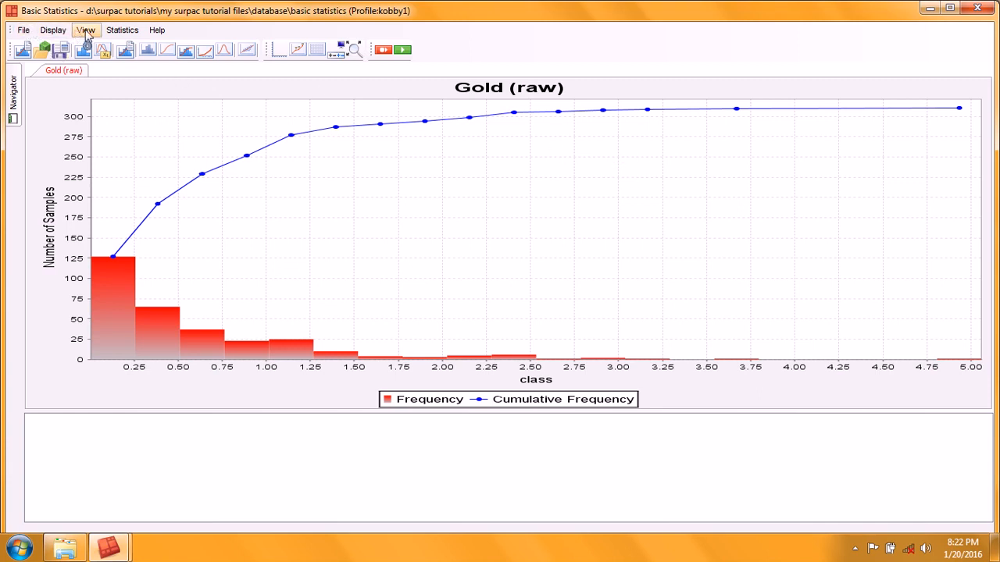
# Step: Show the histogram alone and save the current chart as image file histogram with an X size of 60 pixels
pyautogui.click(149, 51)
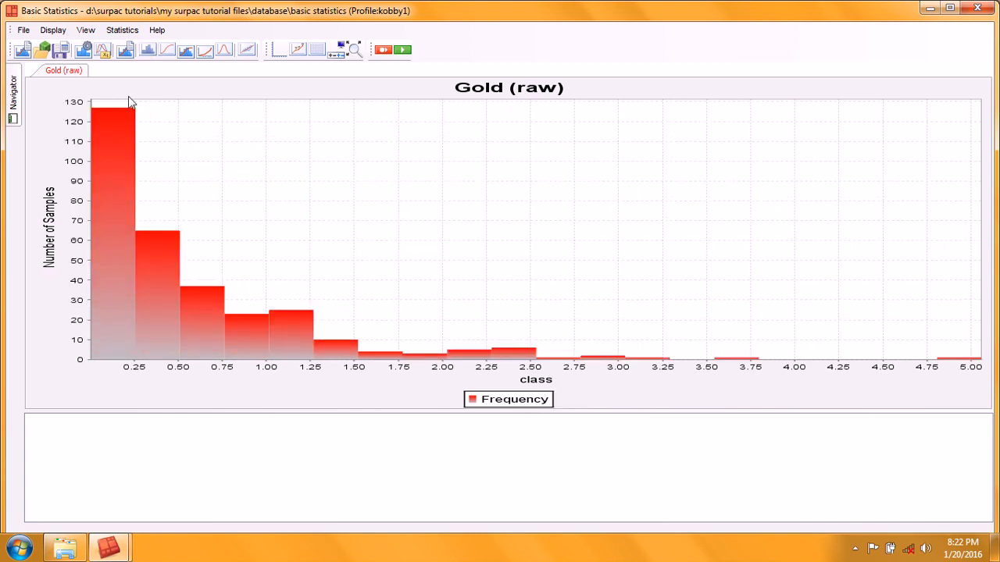
pyautogui.click(24, 30)
pyautogui.moveTo(74, 83)
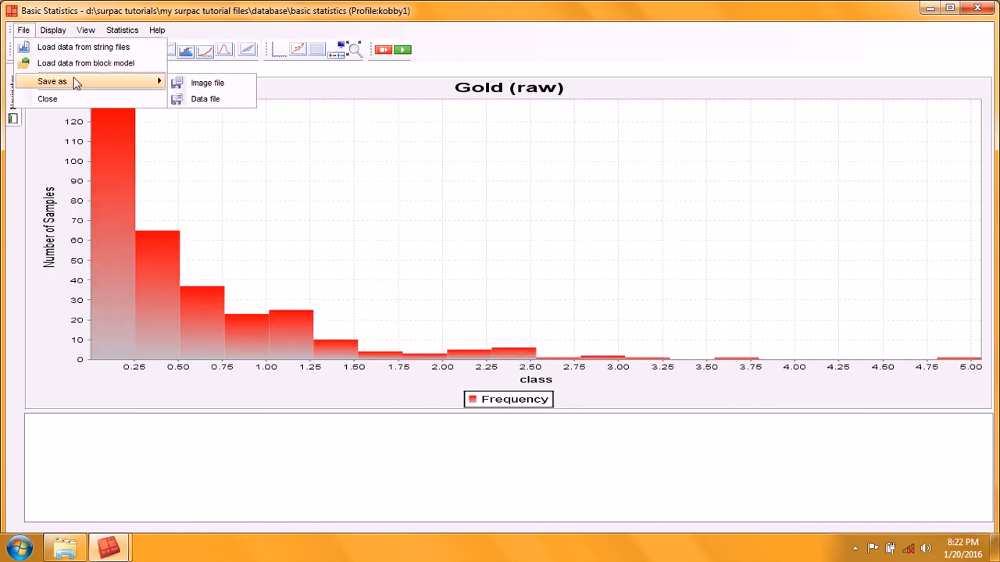
pyautogui.click(208, 83)
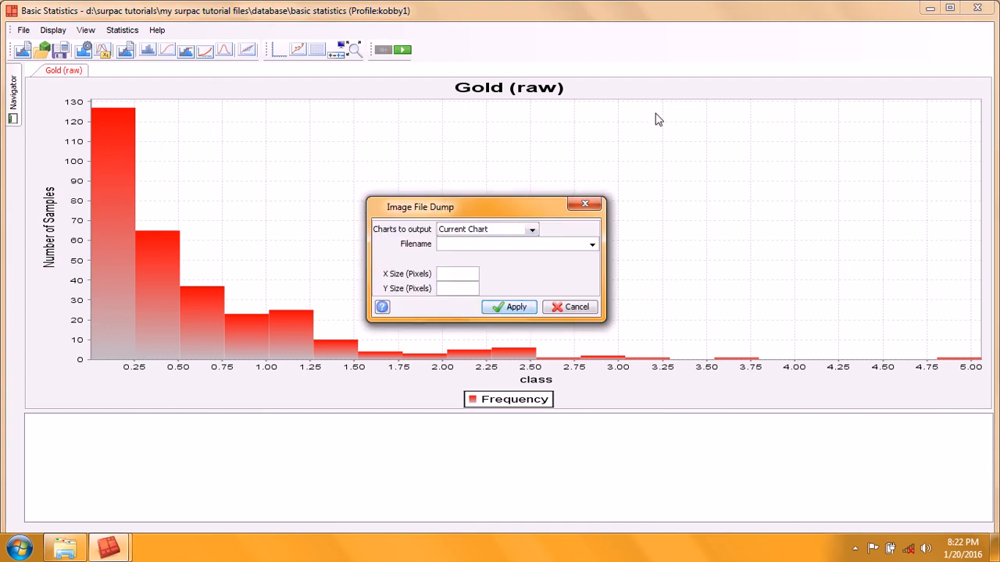
pyautogui.click(532, 230)
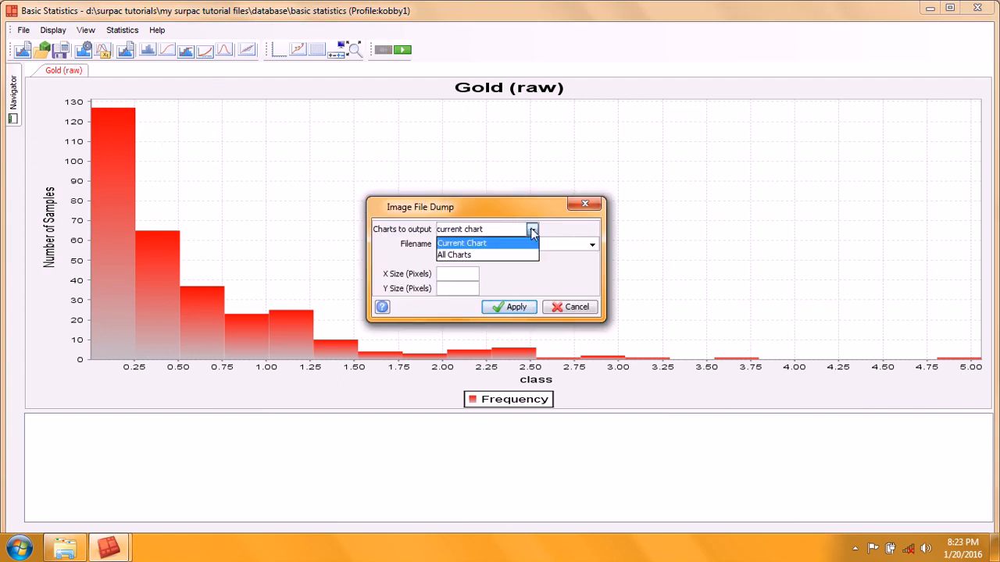
pyautogui.click(480, 243)
pyautogui.click(484, 245)
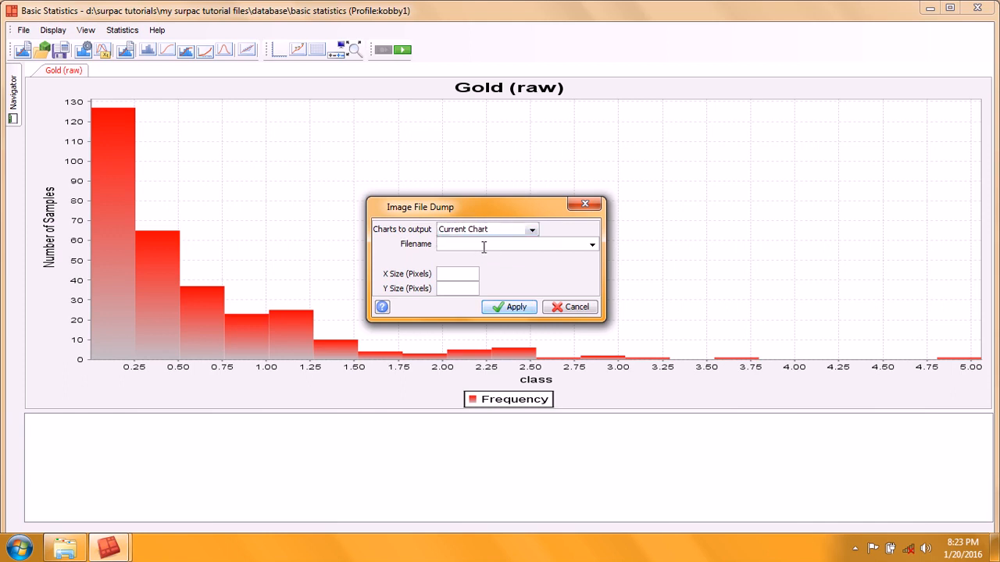
pyautogui.write('histogram')
pyautogui.click(451, 273)
pyautogui.write('600')
pyautogui.press('Tab')
pyautogui.click(515, 307)
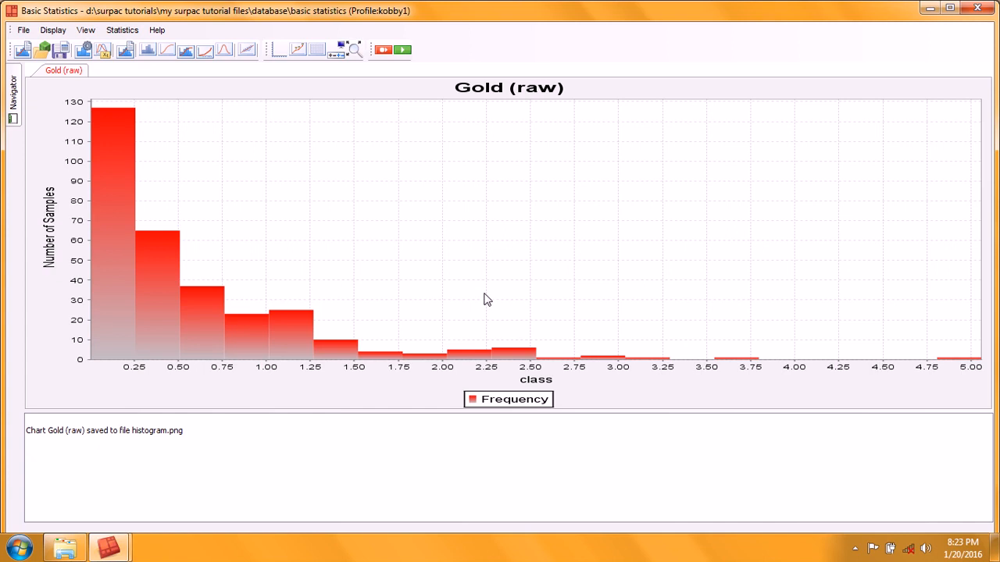
# Step: Open the Navigator and open histogram.png from the basic statistics folder
pyautogui.click(13, 92)
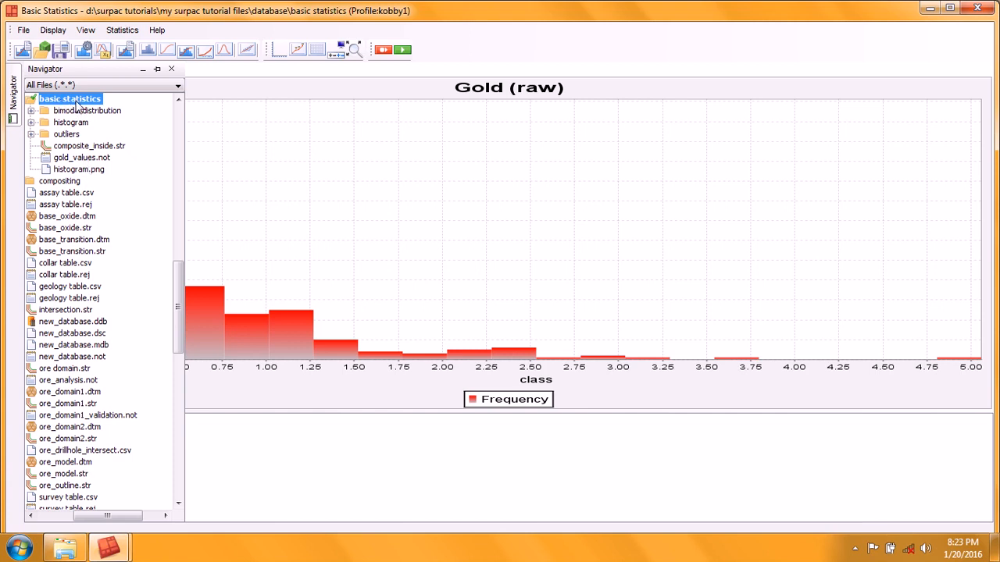
pyautogui.click(84, 171)
pyautogui.rightClick(85, 171)
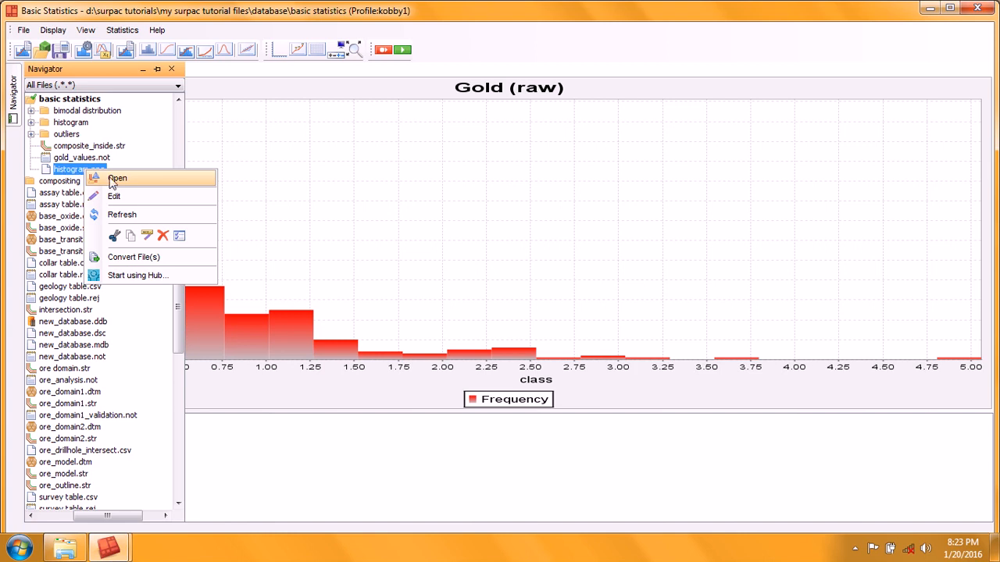
pyautogui.click(125, 179)
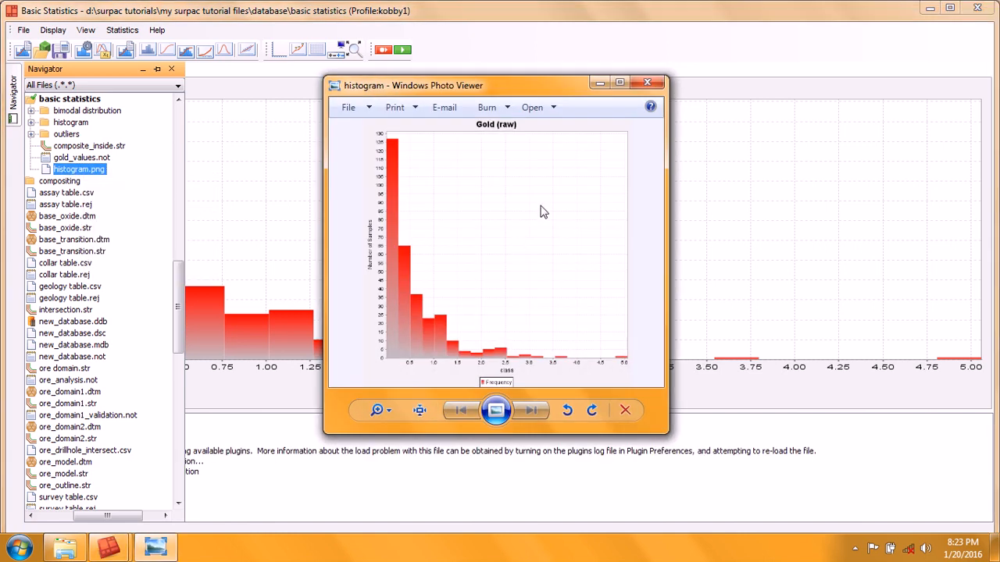
# Step: View the saved histogram image full-size, then close the photo viewer
pyautogui.click(619, 83)
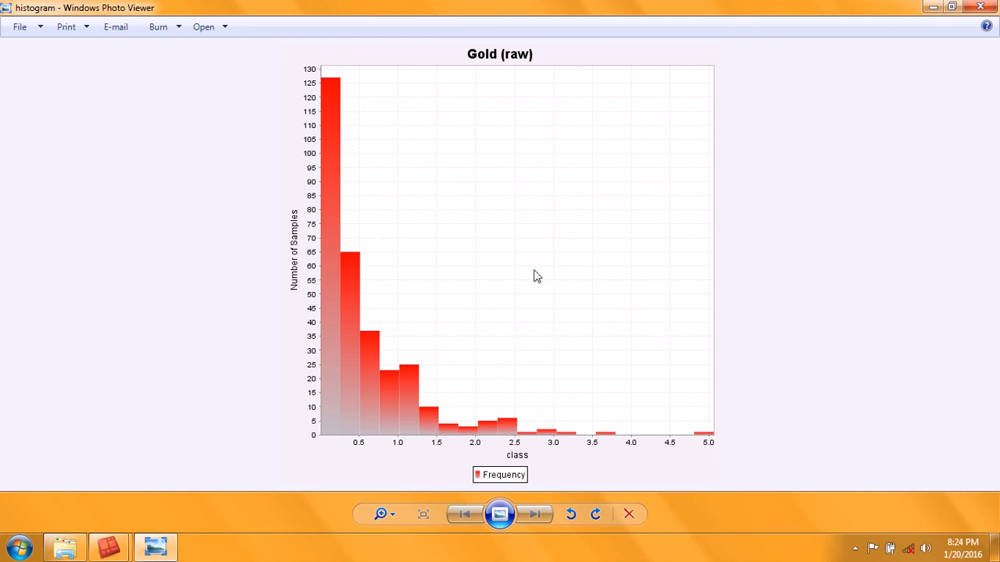
pyautogui.click(980, 7)
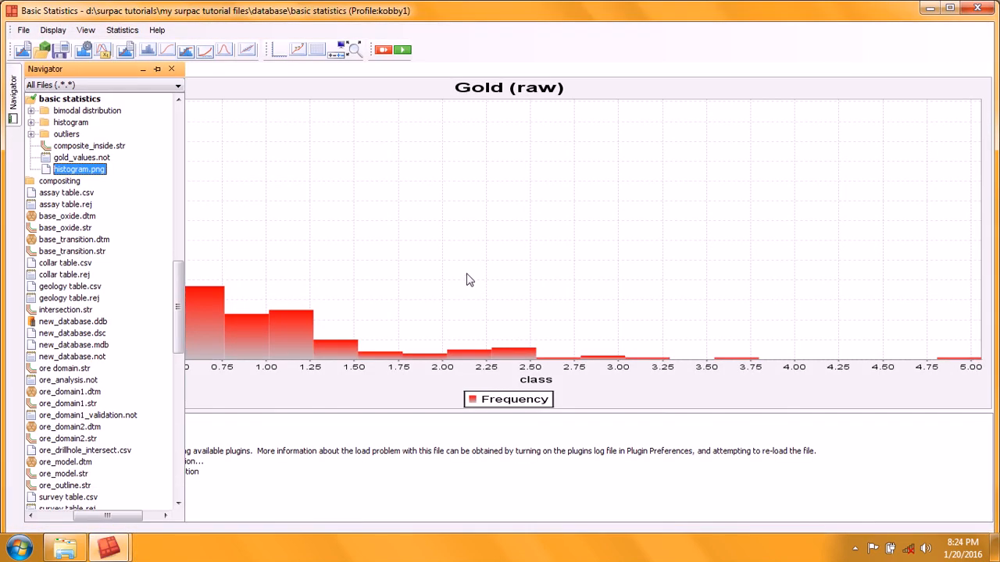
# Step: Clear the message window beneath the chart
pyautogui.click(325, 214)
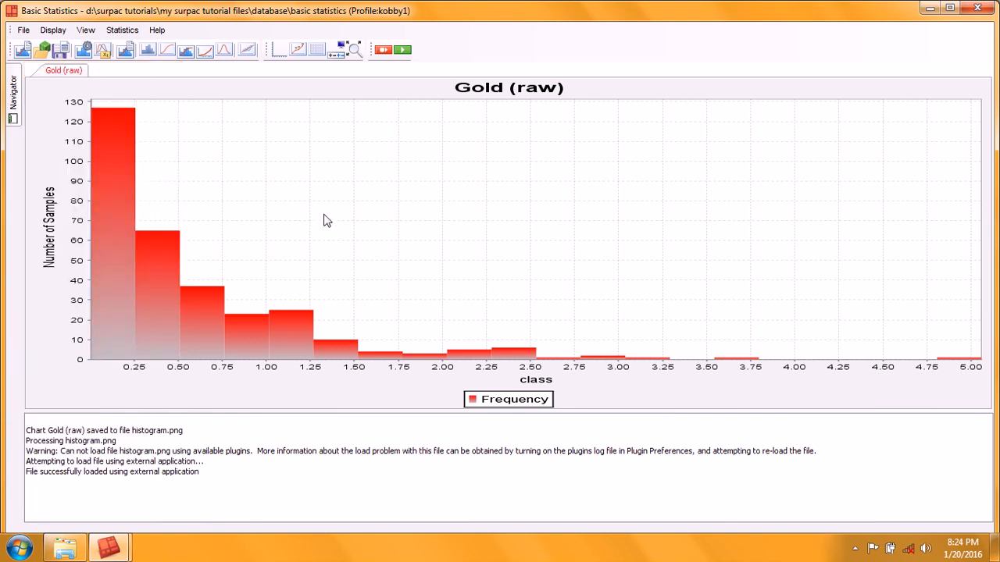
pyautogui.rightClick(454, 444)
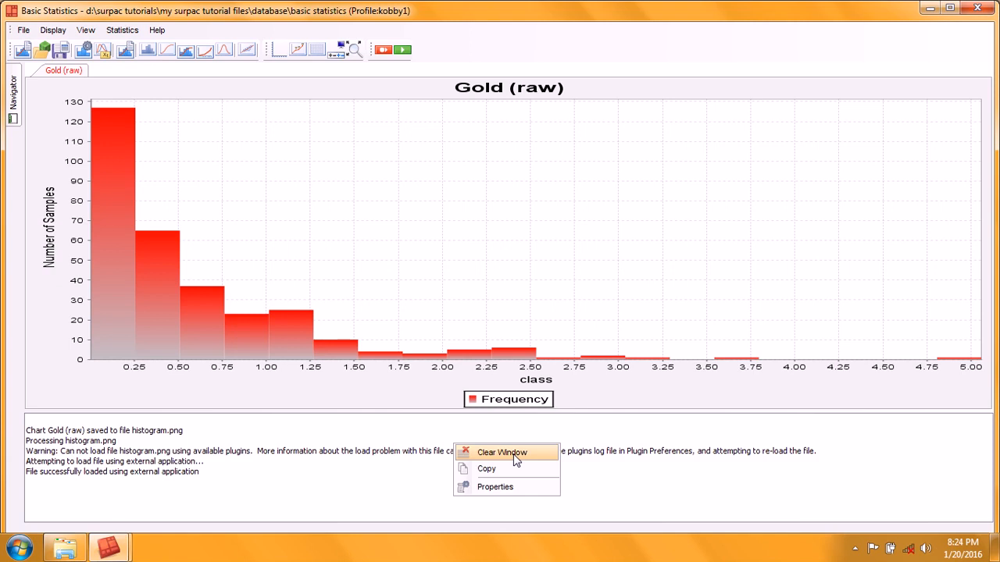
pyautogui.click(515, 459)
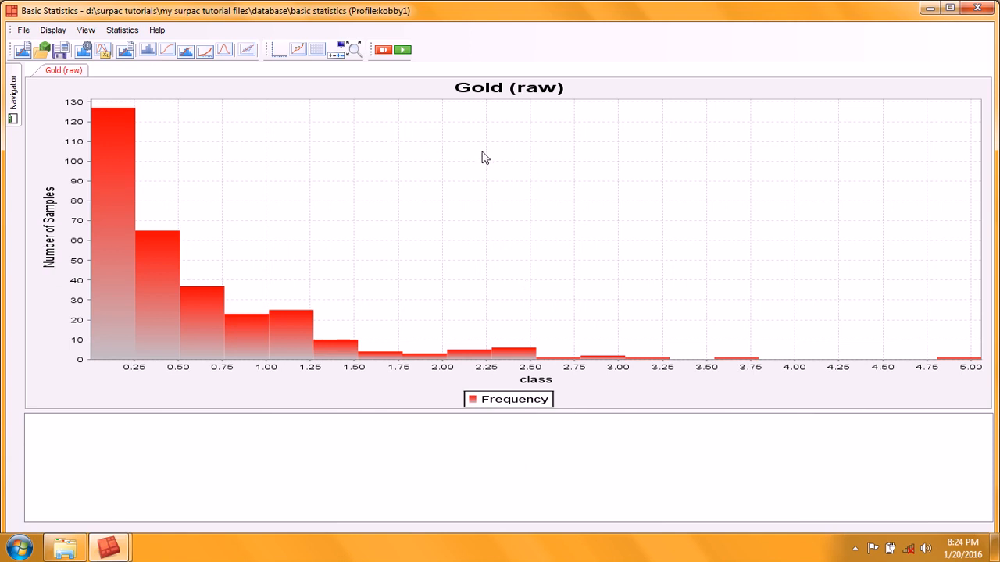
pyautogui.click(136, 31)
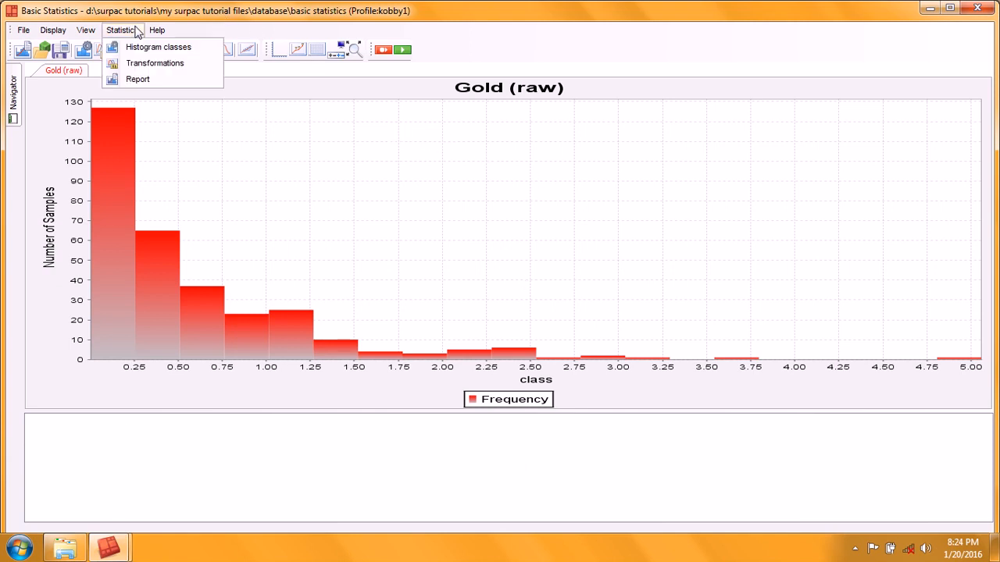
pyautogui.click(139, 80)
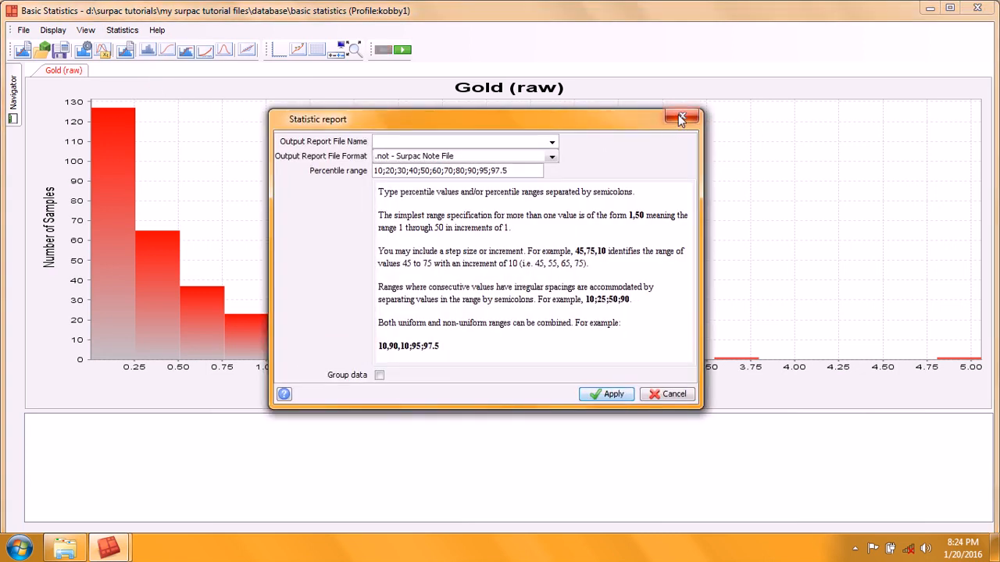
pyautogui.click(681, 118)
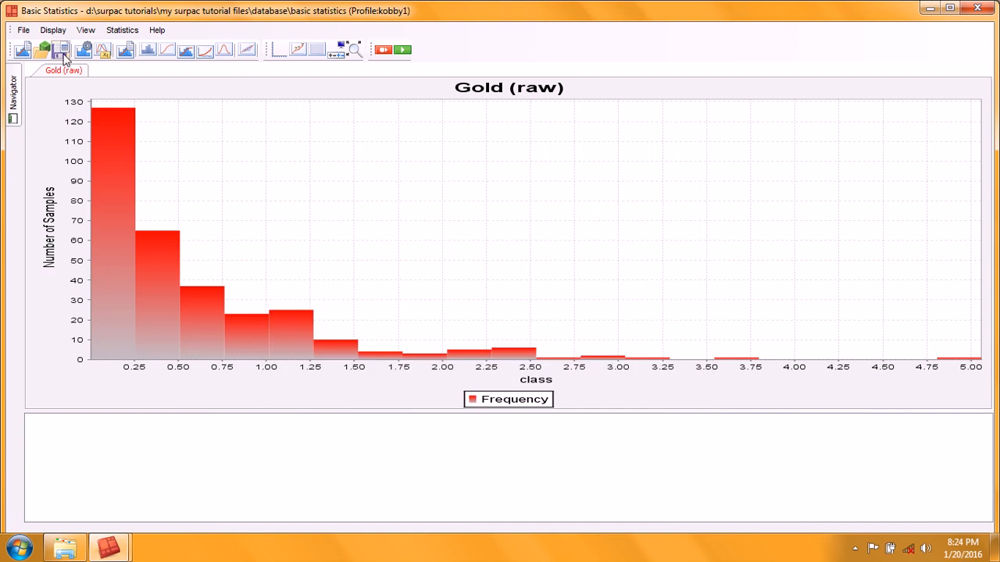
# Step: Open the Statistics Report and name the output report file statistics_report, keeping the Surpac note file format
pyautogui.click(126, 53)
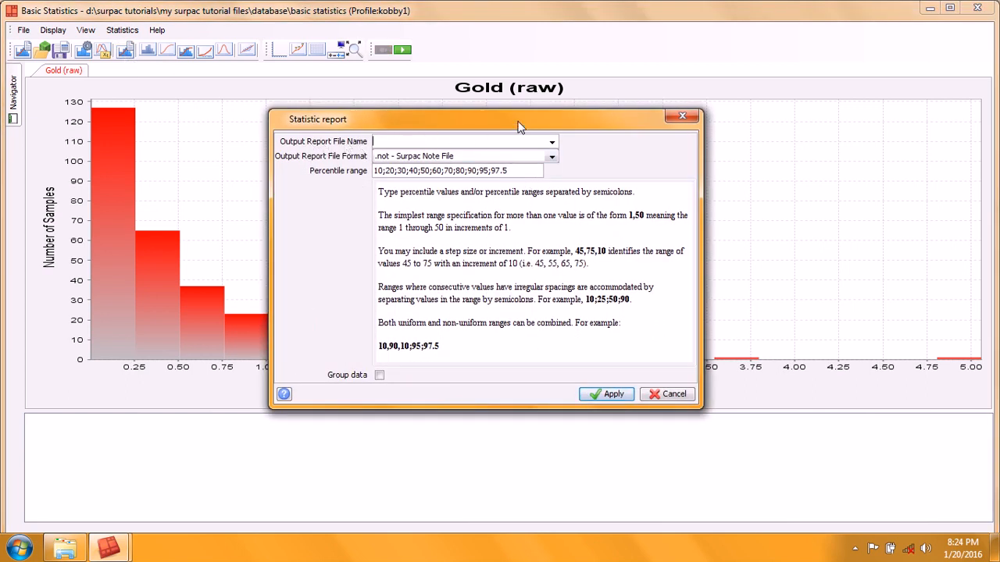
pyautogui.click(442, 144)
pyautogui.write('statistics report')
pyautogui.moveTo(504, 127); pyautogui.dragTo(509, 115)
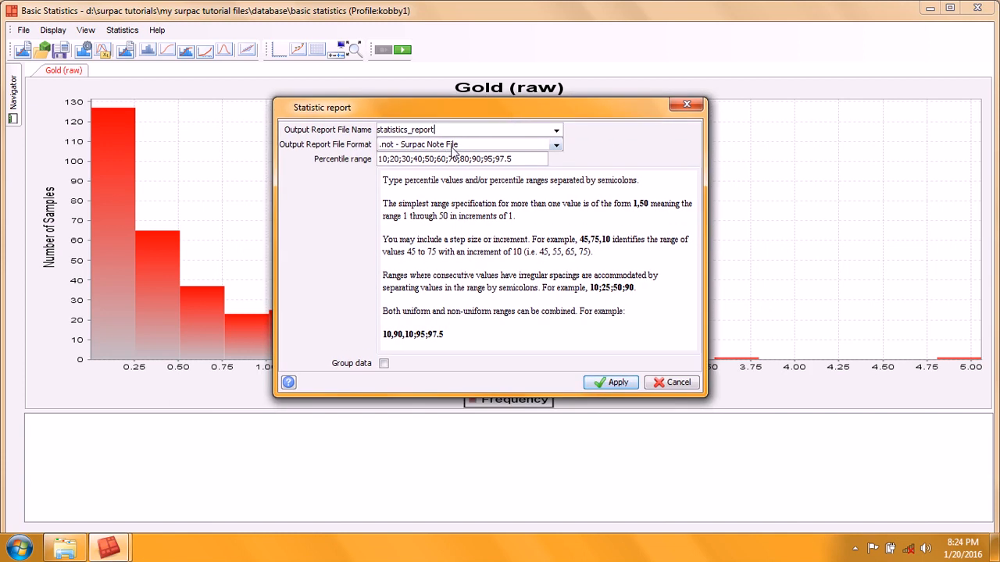
pyautogui.click(556, 147)
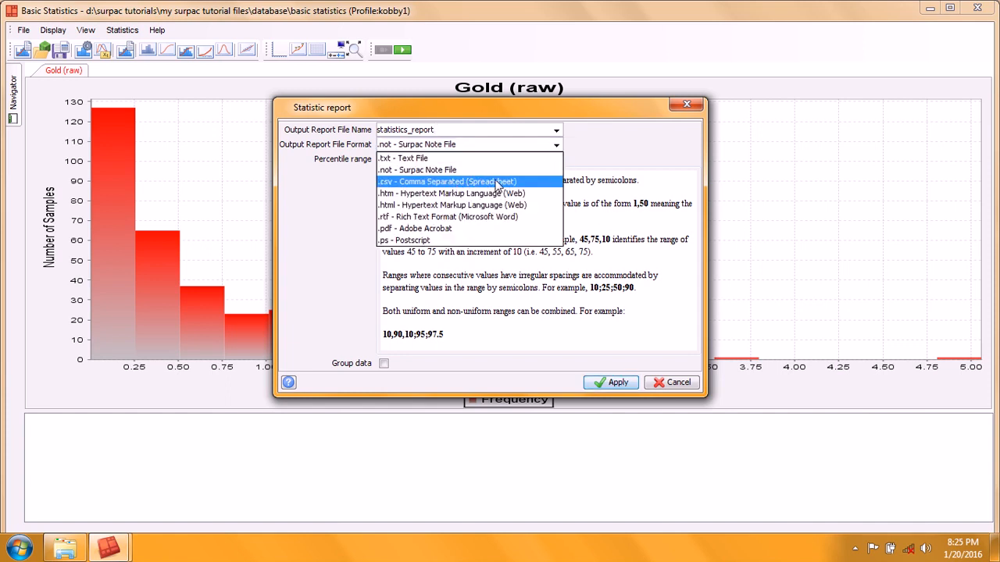
pyautogui.click(492, 110)
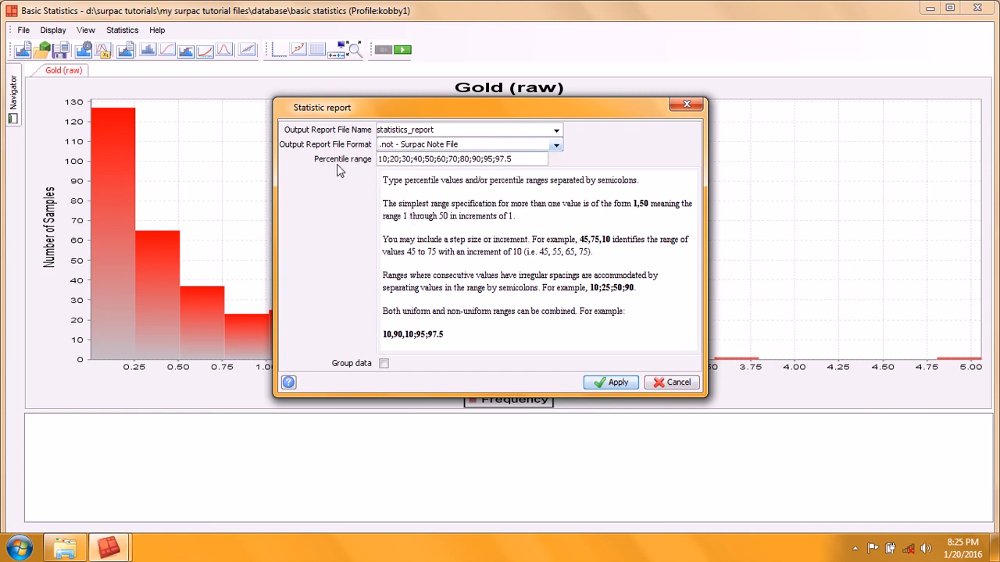
# Step: Set the percentile range to 0,90,10;95;97;99;100 and apply to generate the report
pyautogui.tripleClick(514, 159)
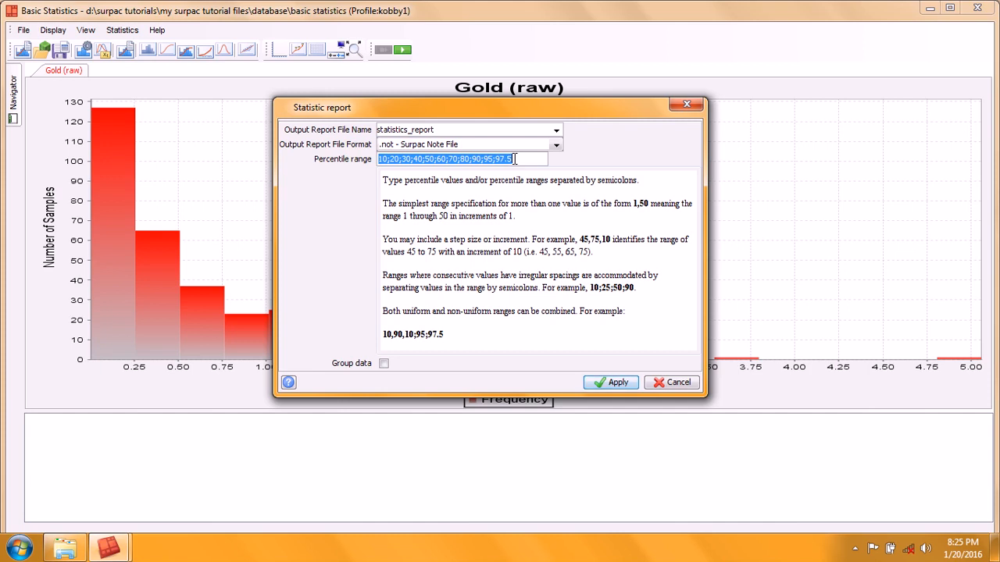
pyautogui.write('0')
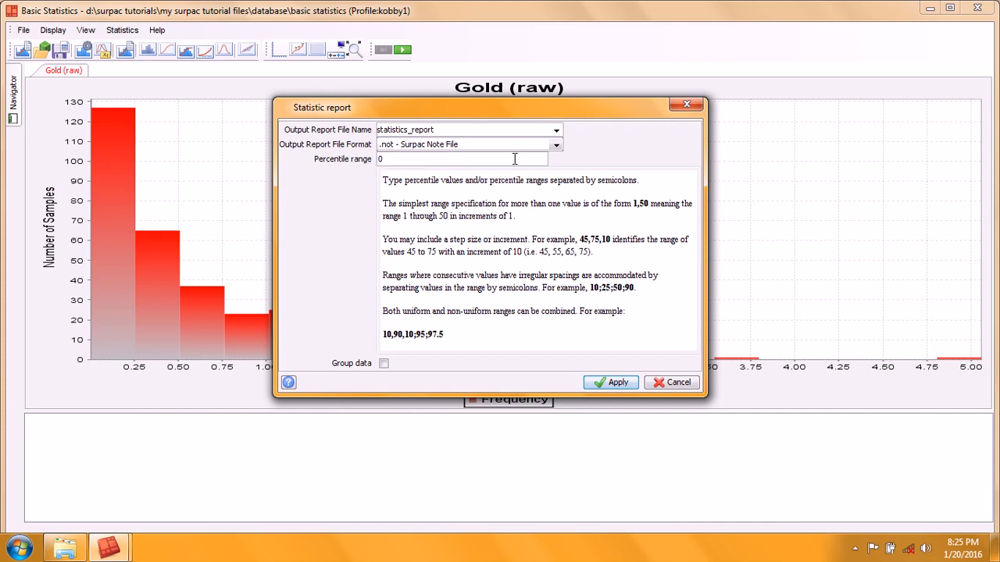
pyautogui.write(',90,10;95;97;99;')
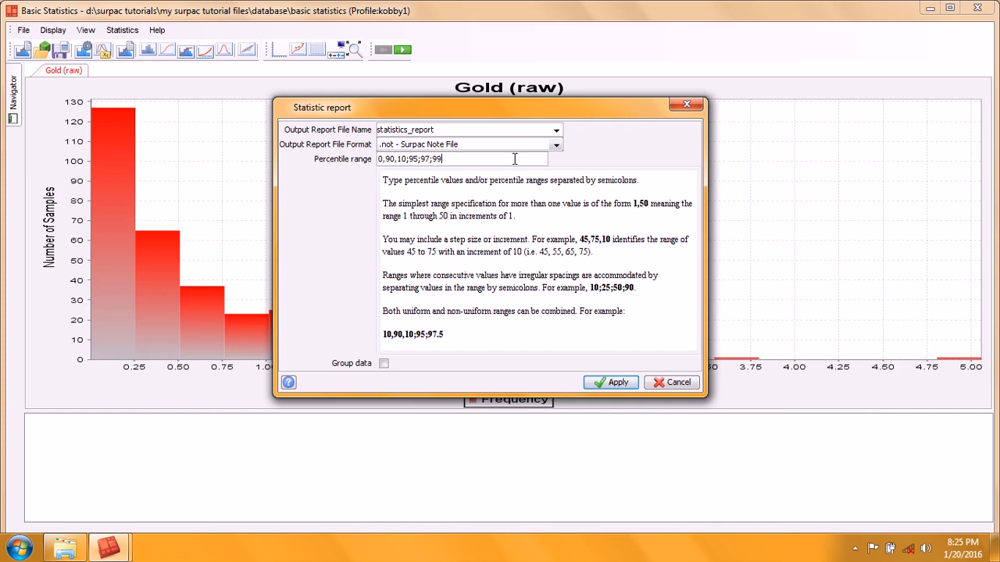
pyautogui.write('100')
pyautogui.click(614, 385)
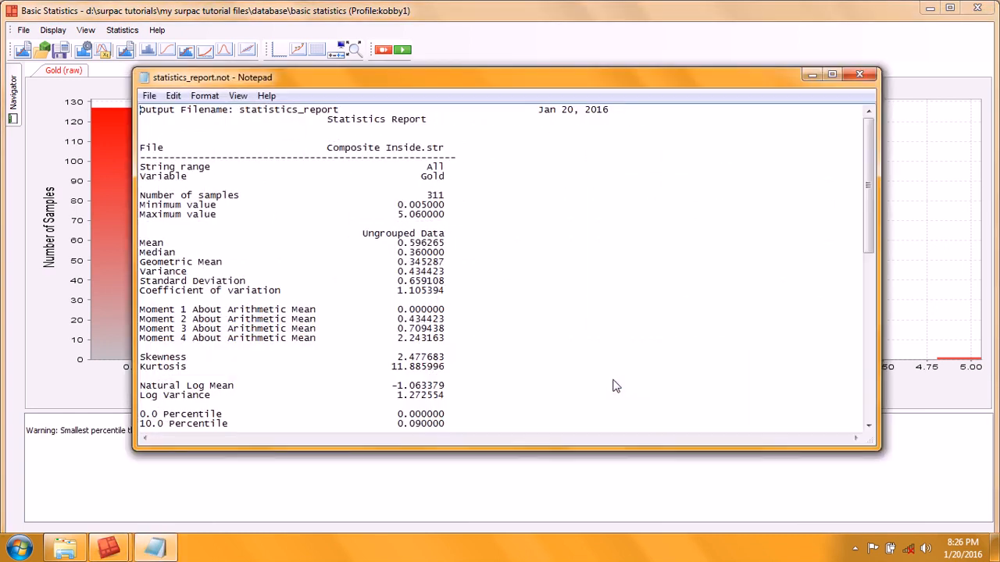
# Step: Maximize the report and examine its file name, variable, sample count, minimum, maximum, mean and median
pyautogui.click(832, 75)
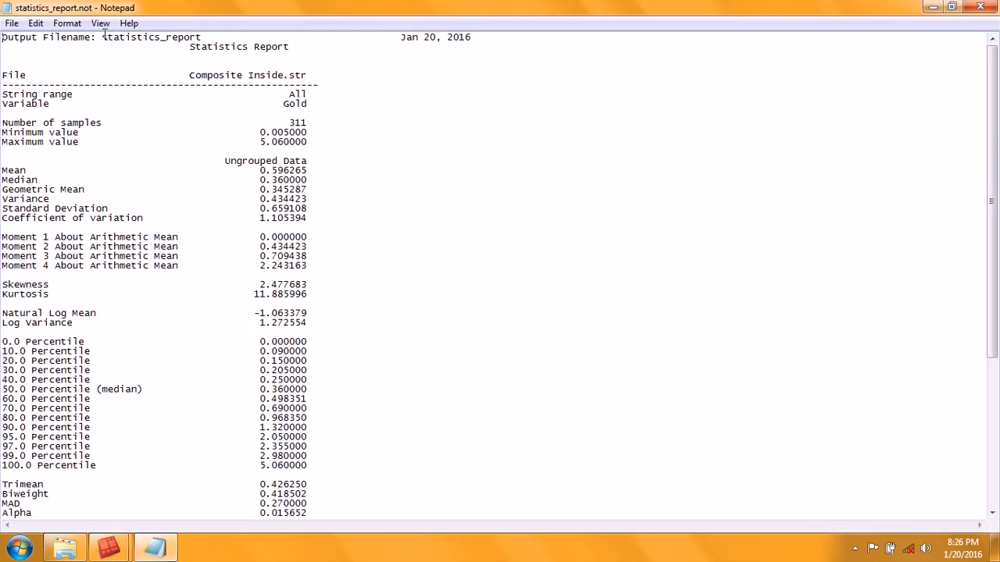
pyautogui.moveTo(102, 37); pyautogui.dragTo(203, 37)
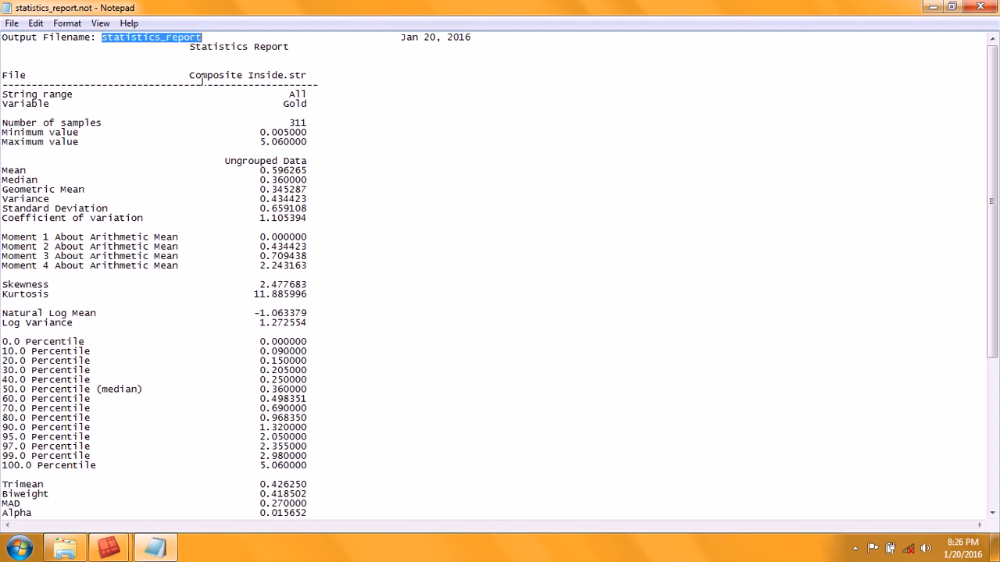
pyautogui.moveTo(189, 75); pyautogui.dragTo(308, 73)
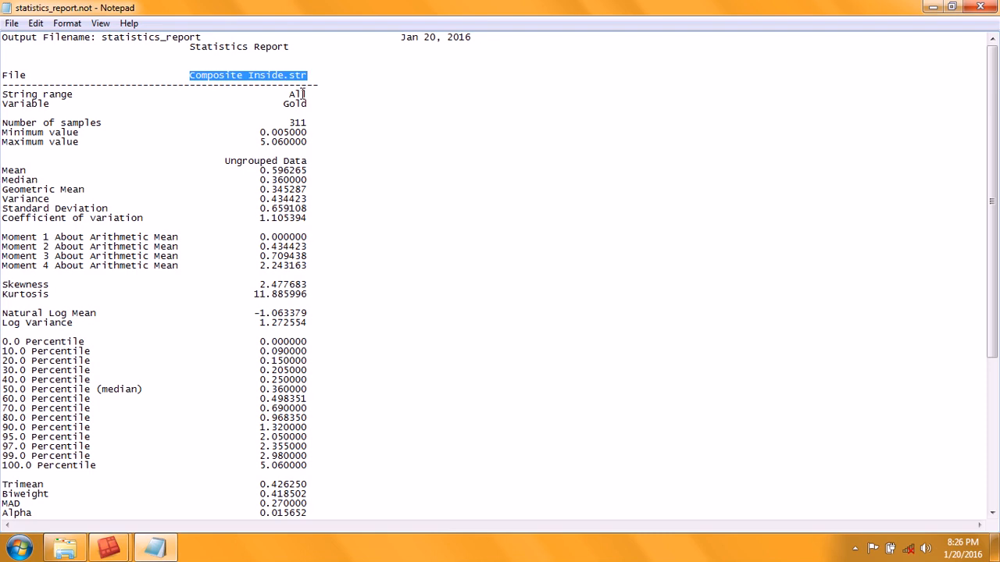
pyautogui.moveTo(309, 95); pyautogui.dragTo(284, 94)
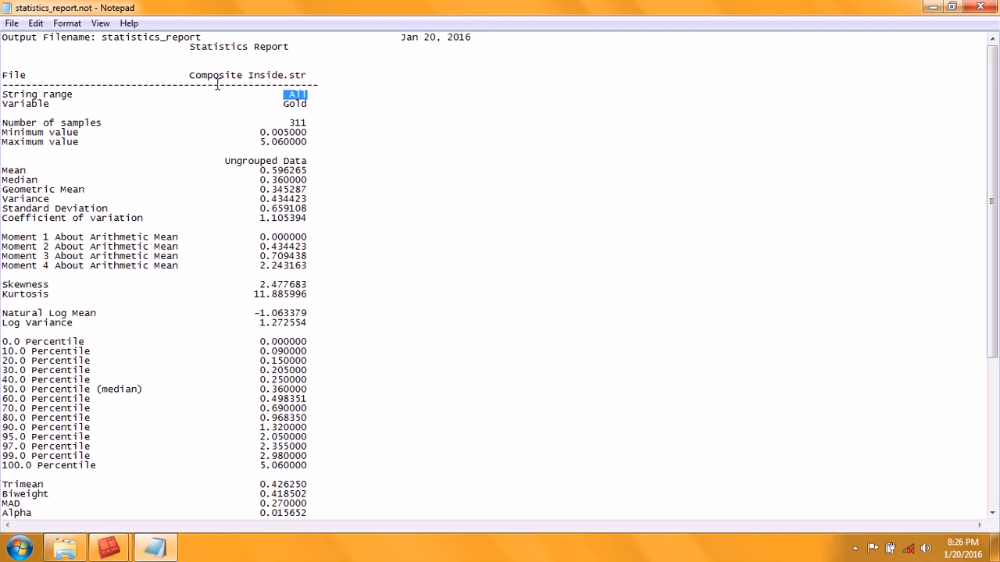
pyautogui.click(310, 103)
pyautogui.doubleClick(310, 103)
pyautogui.moveTo(313, 123); pyautogui.dragTo(288, 122)
pyautogui.click(309, 123)
pyautogui.moveTo(260, 132); pyautogui.dragTo(307, 126)
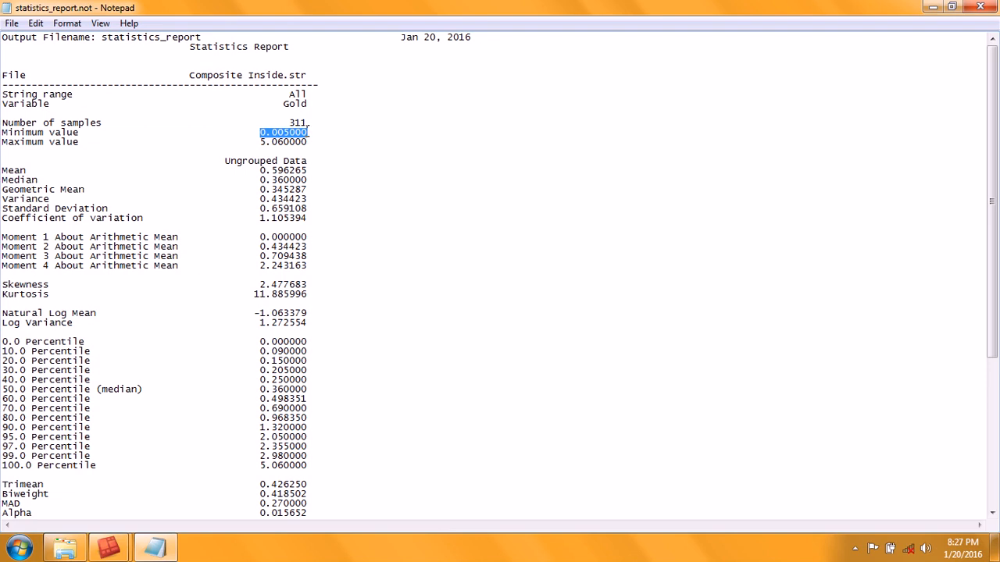
pyautogui.moveTo(261, 141); pyautogui.dragTo(311, 142)
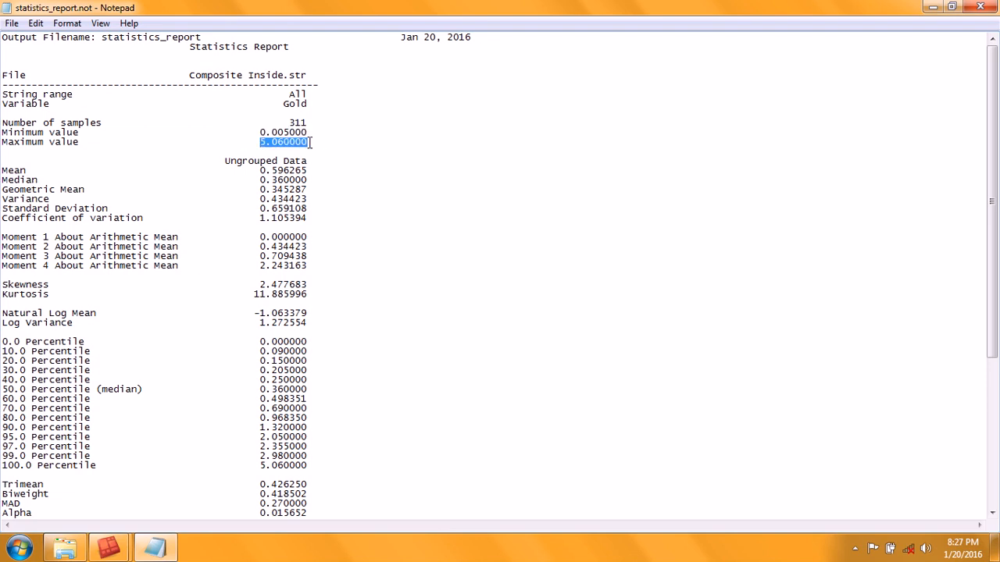
pyautogui.click(325, 151)
pyautogui.moveTo(254, 170); pyautogui.dragTo(311, 171)
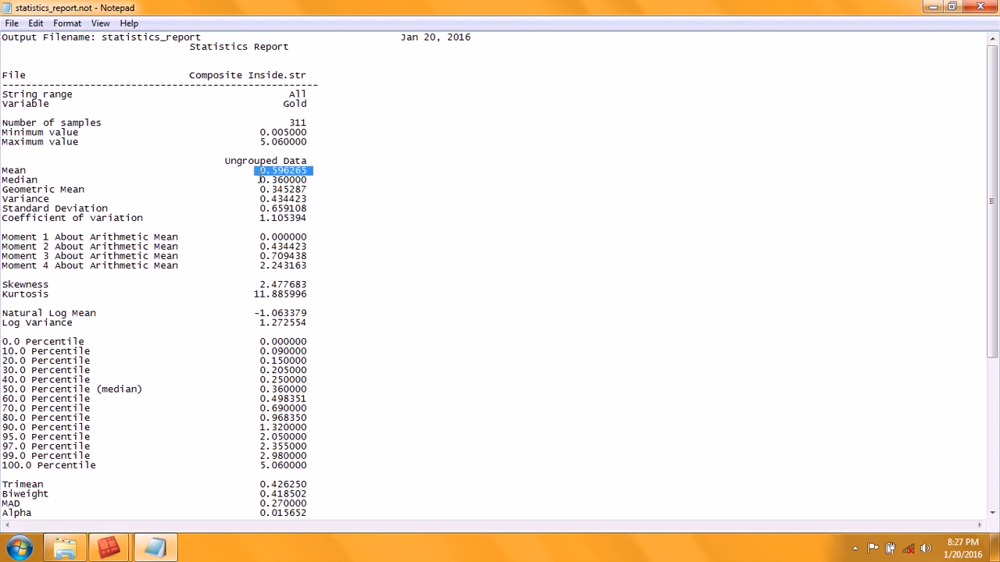
pyautogui.moveTo(261, 180); pyautogui.dragTo(310, 179)
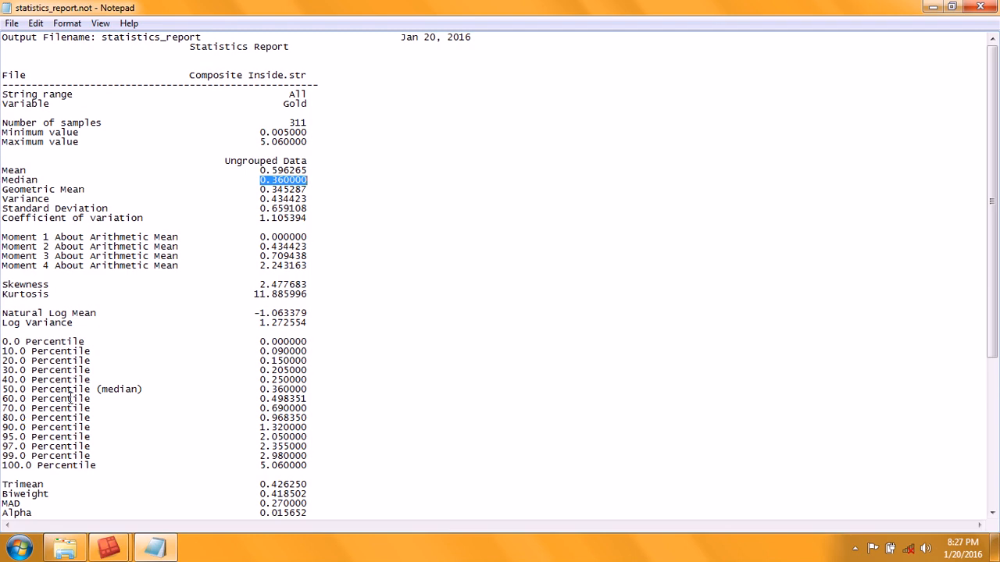
# Step: Examine the percentile rows and the median, variance and standard deviation values in the report
pyautogui.moveTo(13, 437); pyautogui.dragTo(3, 467)
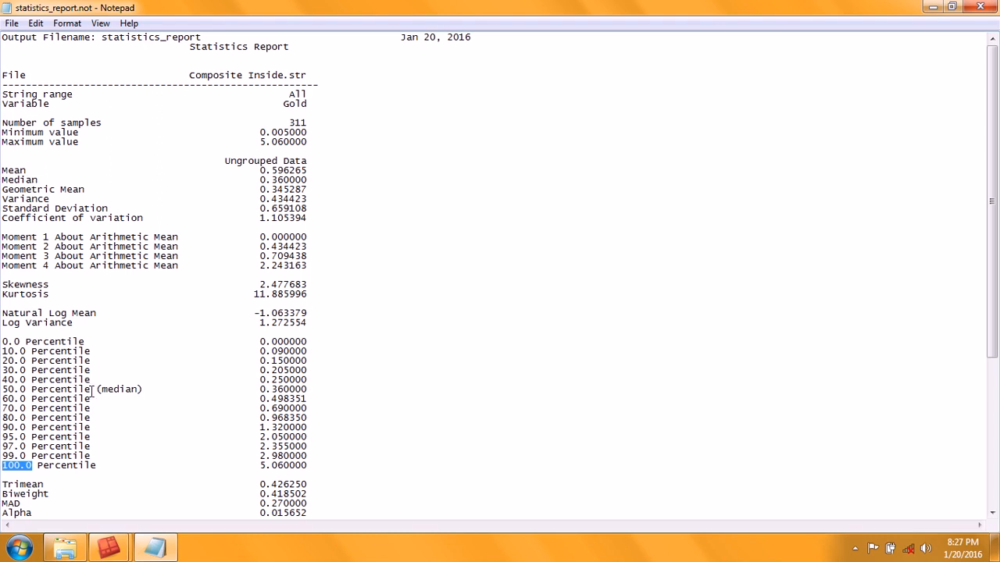
pyautogui.moveTo(259, 390); pyautogui.dragTo(309, 389)
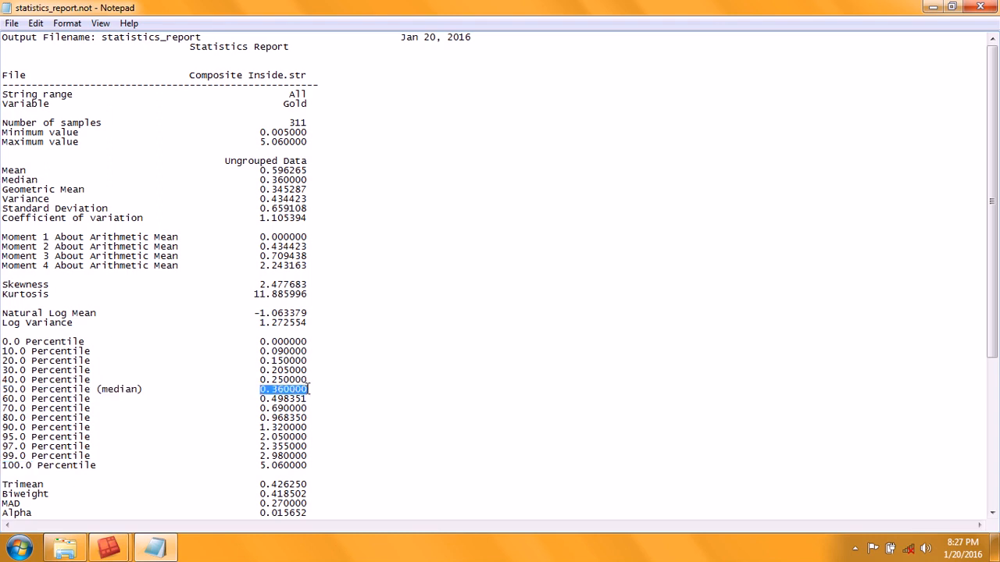
pyautogui.moveTo(260, 179); pyautogui.dragTo(310, 180)
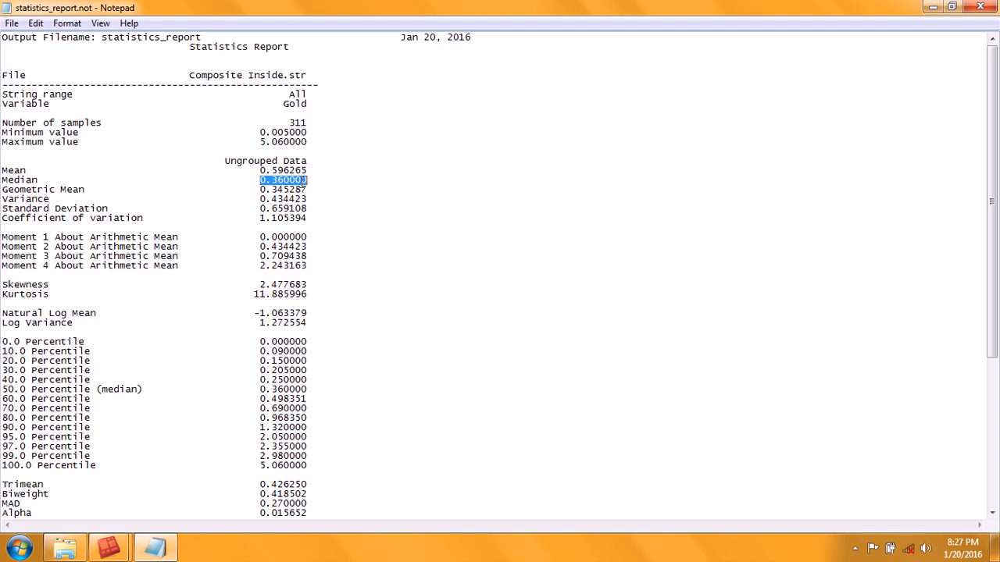
pyautogui.click(304, 189)
pyautogui.moveTo(310, 199); pyautogui.dragTo(260, 199)
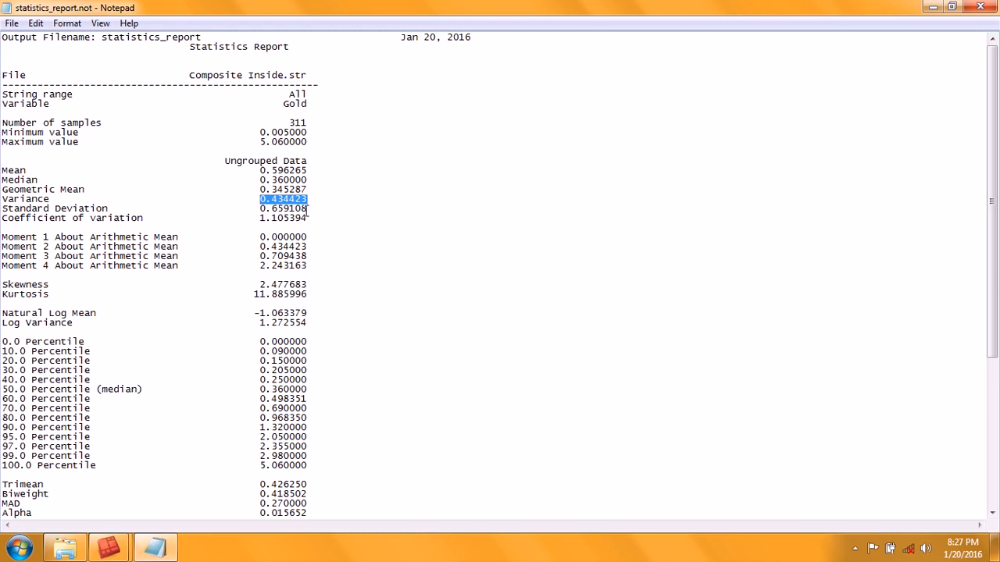
pyautogui.moveTo(310, 208); pyautogui.dragTo(260, 208)
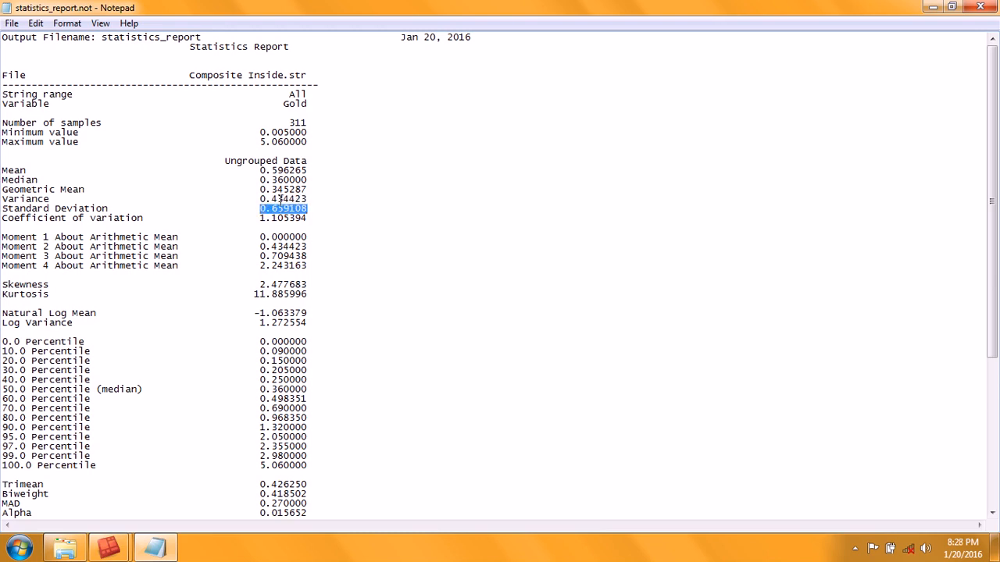
# Step: Open the Windows Calculator and place it beside the statistics report
pyautogui.click(19, 548)
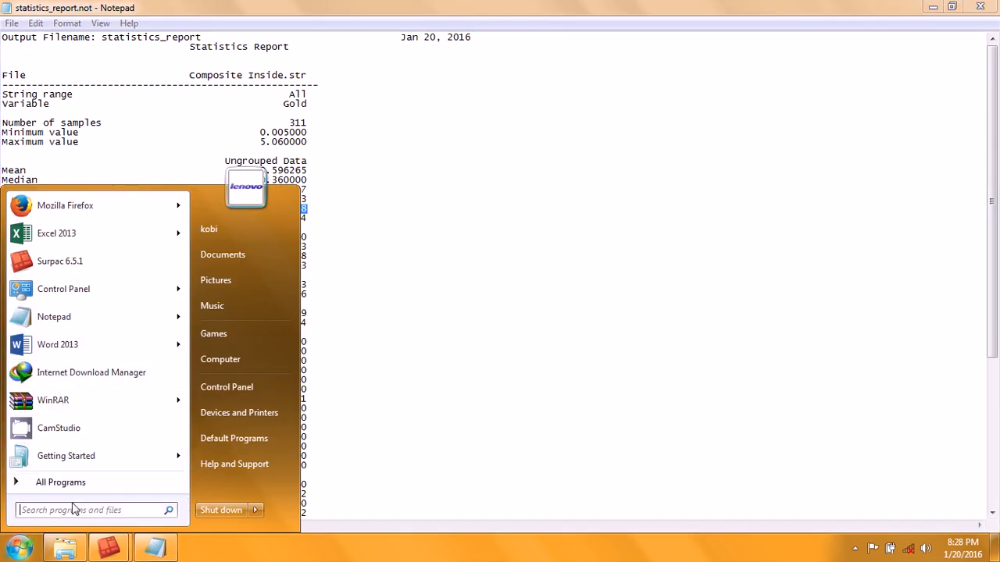
pyautogui.write('cal')
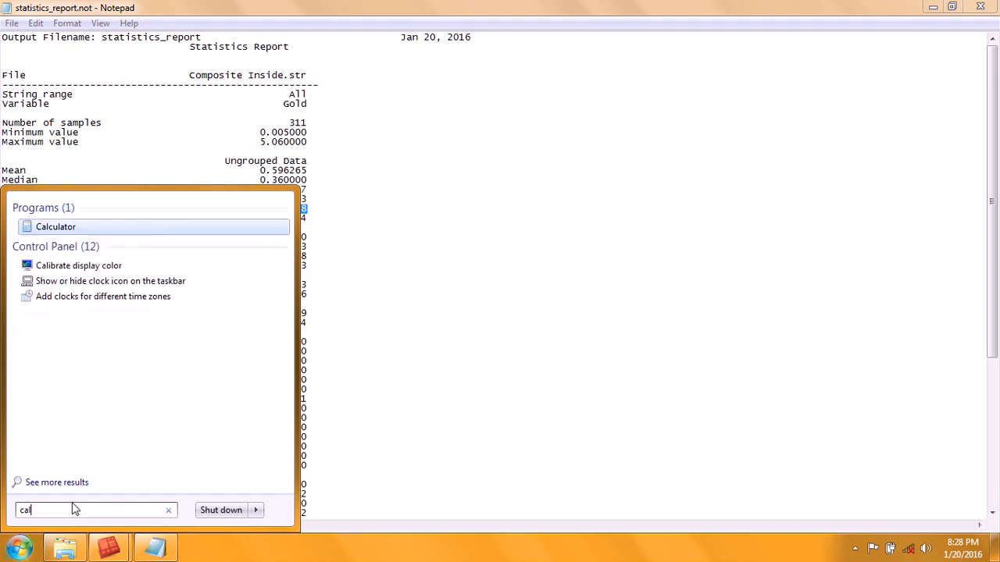
pyautogui.press('Return')
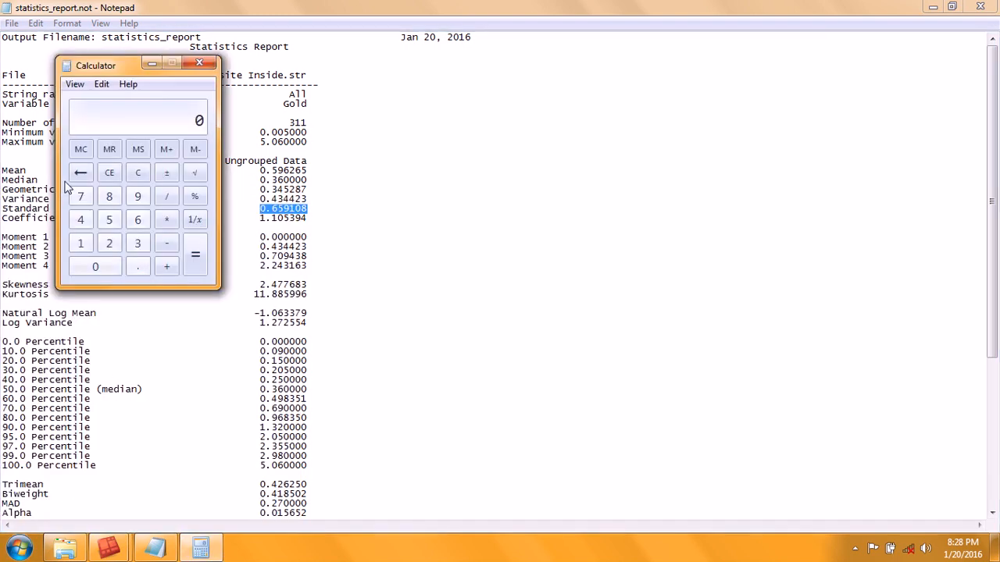
pyautogui.moveTo(101, 74); pyautogui.dragTo(541, 129)
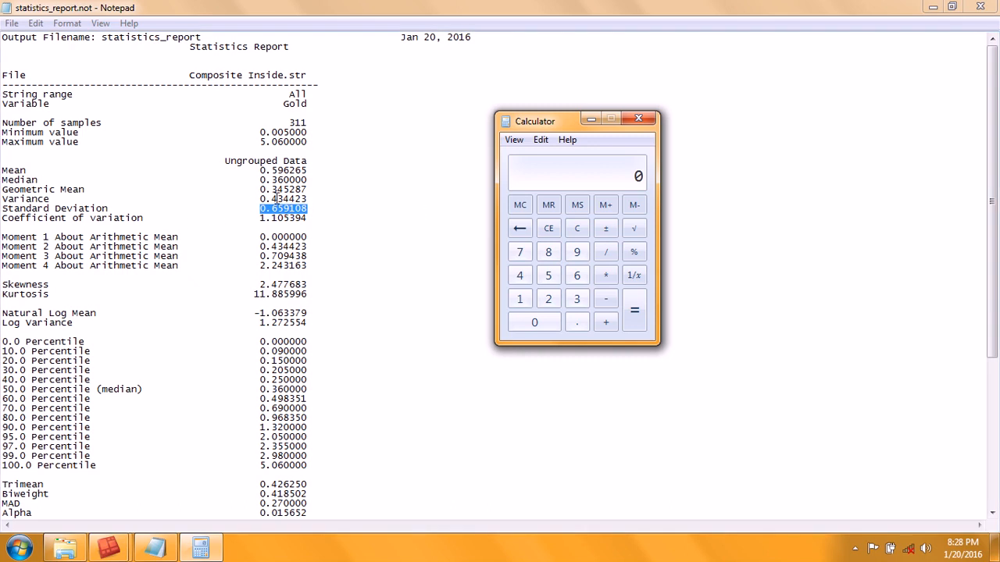
# Step: Calculate the square root of the variance 0.434423 to check the standard deviation
pyautogui.click(578, 322)
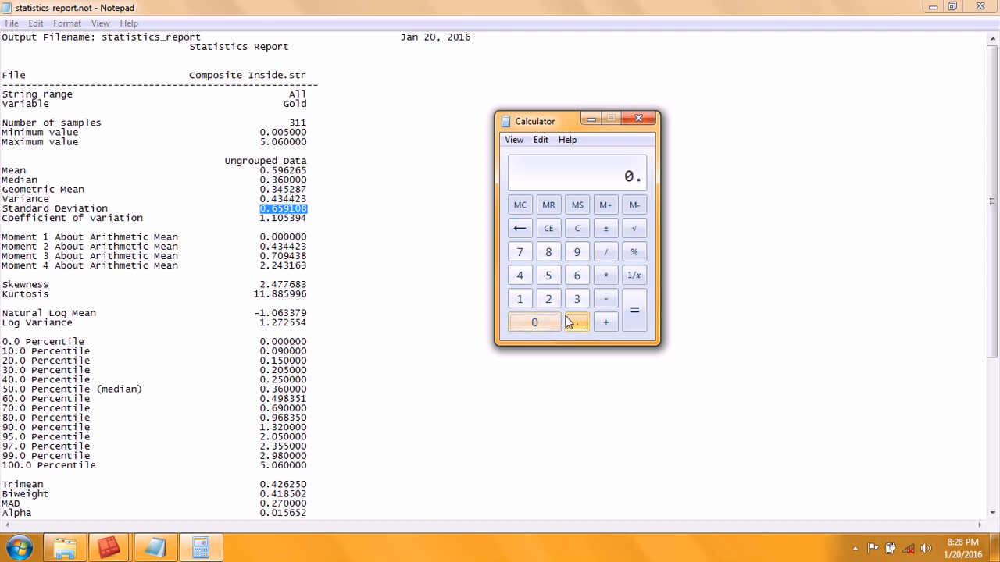
pyautogui.click(519, 273)
pyautogui.click(576, 300)
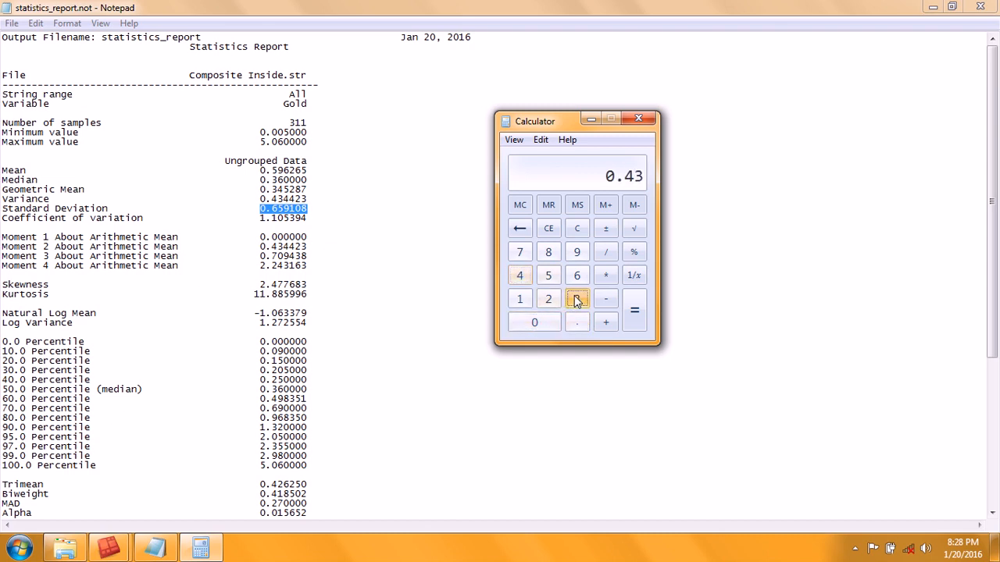
pyautogui.click(524, 275)
pyautogui.click(523, 275)
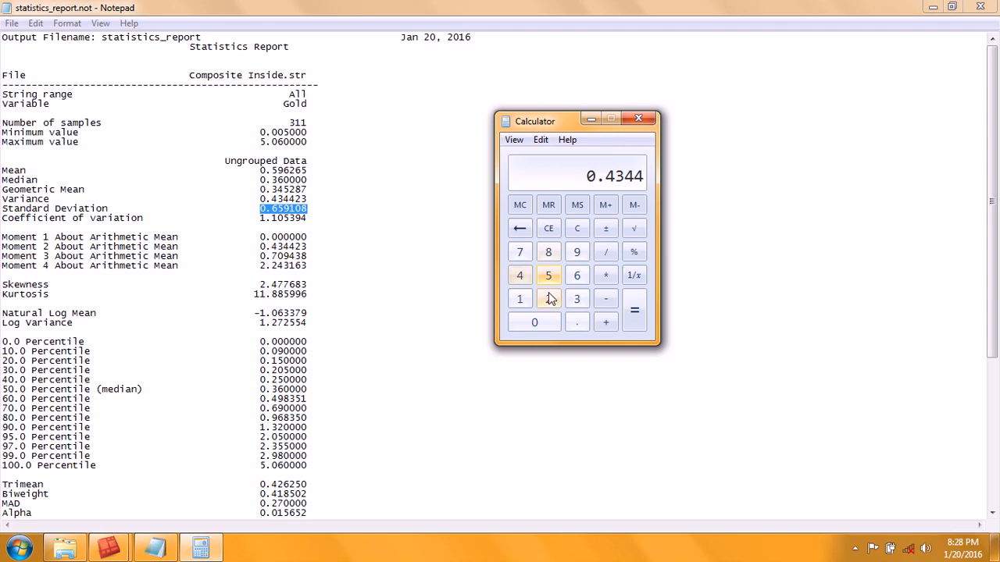
pyautogui.click(548, 299)
pyautogui.click(577, 299)
pyautogui.click(635, 229)
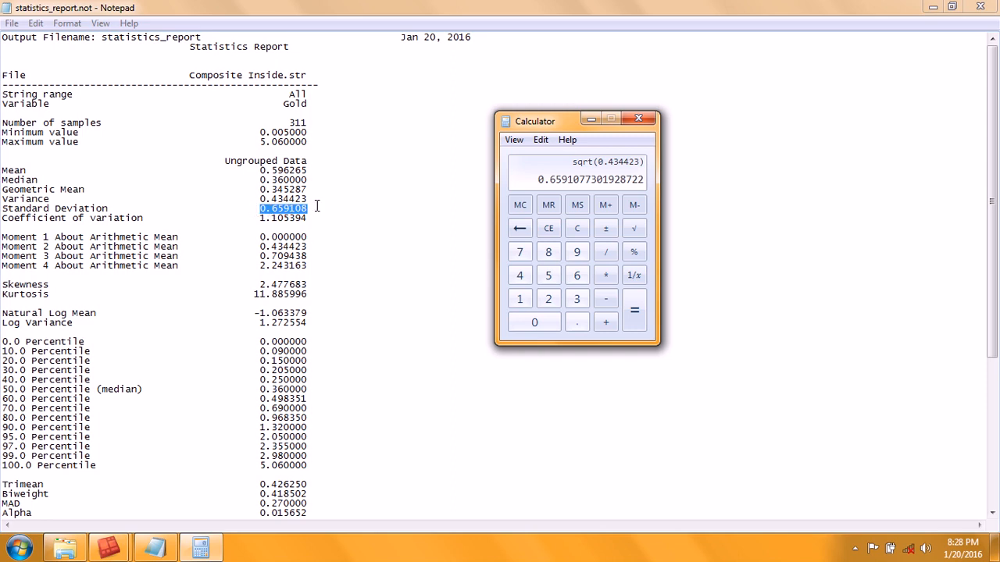
# Step: Examine the report's variance, sample count and the frequency columns of the normal histogram tabulation
pyautogui.moveTo(308, 199); pyautogui.dragTo(264, 201)
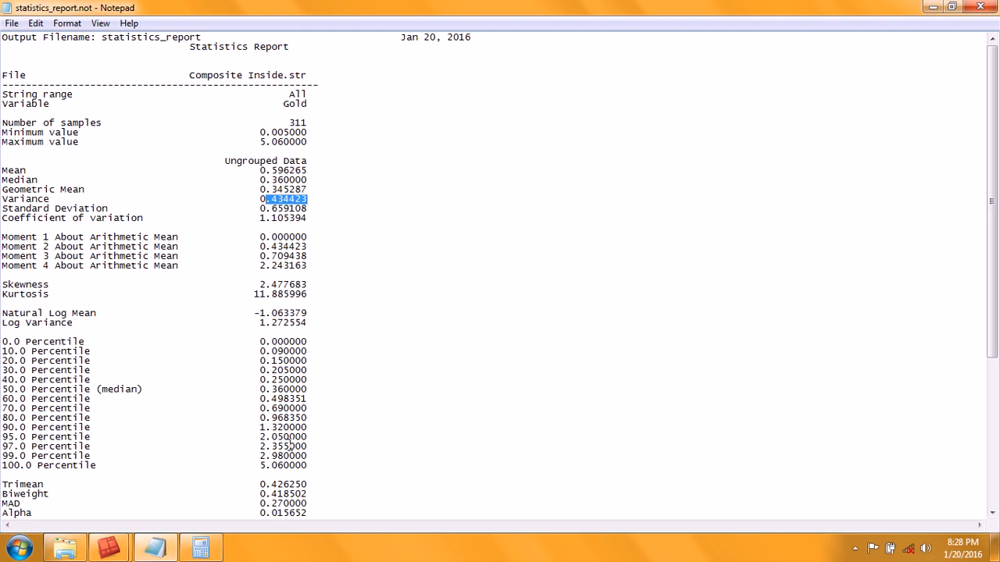
pyautogui.scroll(-2, 586, 288)
pyautogui.click(593, 286)
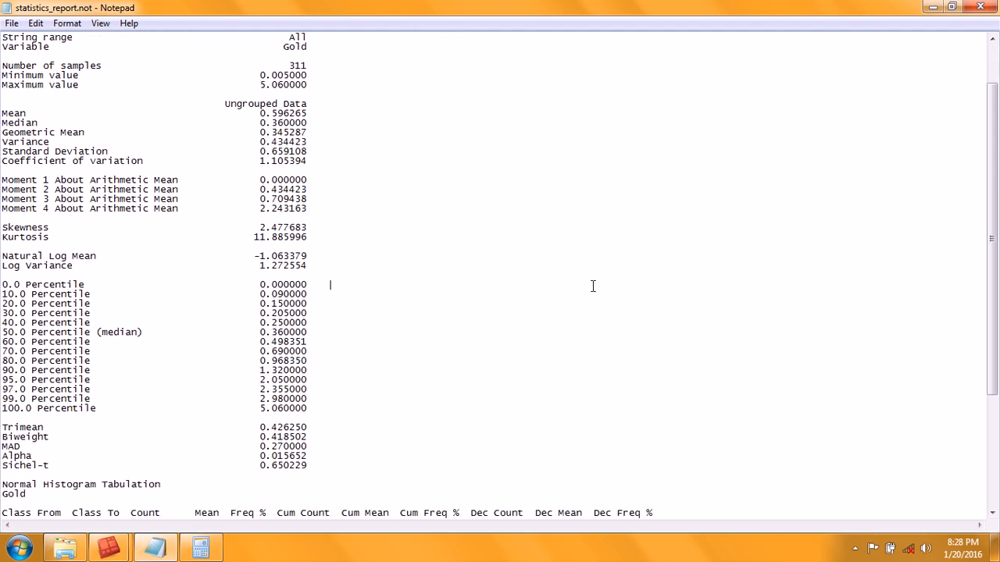
pyautogui.scroll(-6, 592, 285)
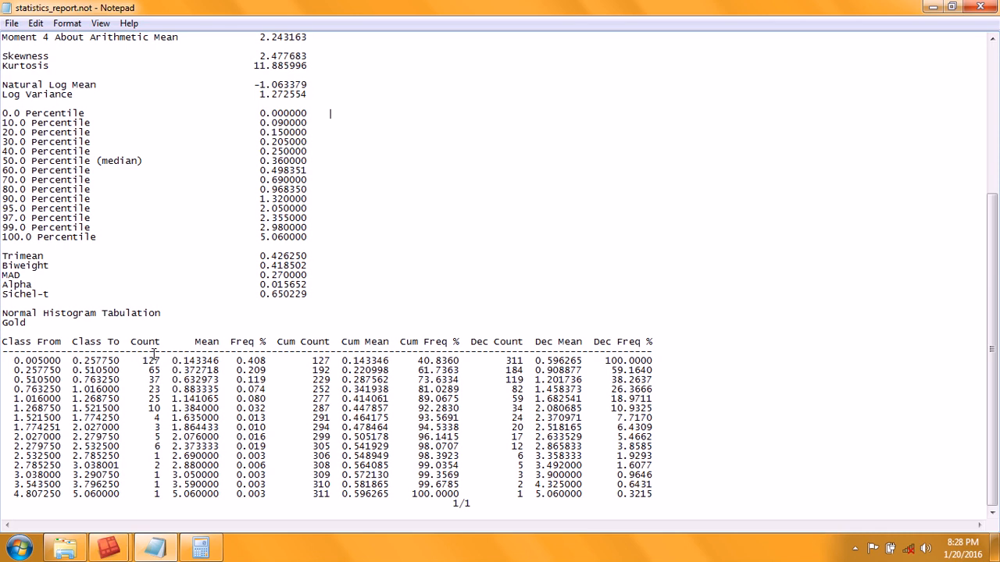
pyautogui.scroll(8, 495, 352)
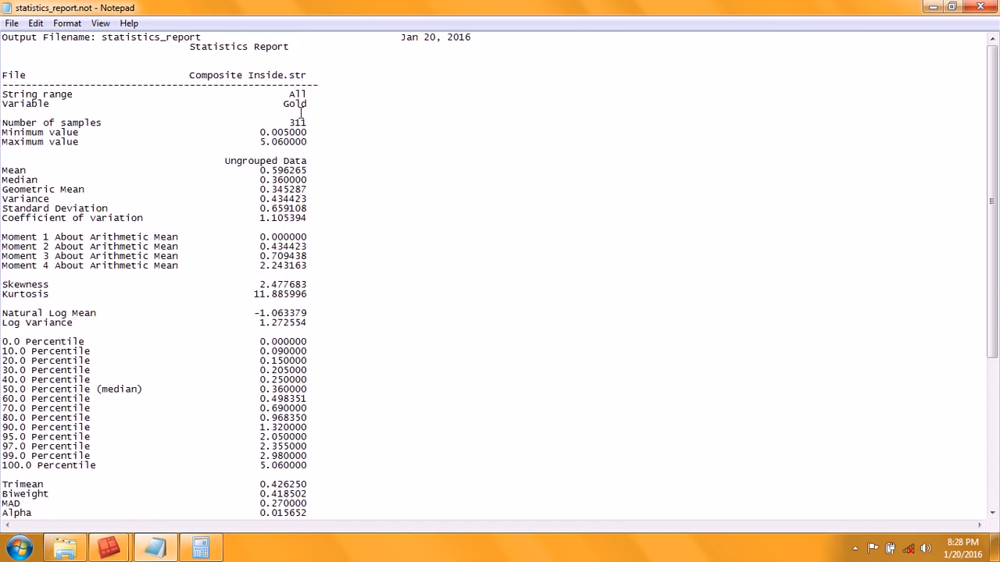
pyautogui.moveTo(307, 122); pyautogui.dragTo(291, 119)
pyautogui.scroll(-8, 476, 158)
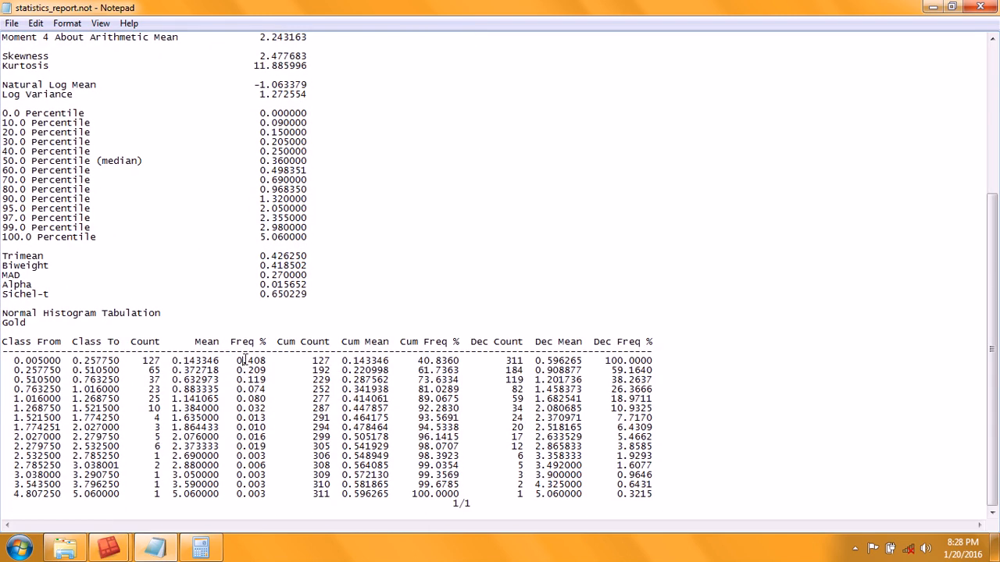
pyautogui.moveTo(240, 361); pyautogui.dragTo(251, 418)
pyautogui.click(257, 364)
# Step: Divide the first class count 127 by the 311 samples to check its frequency
pyautogui.click(201, 549)
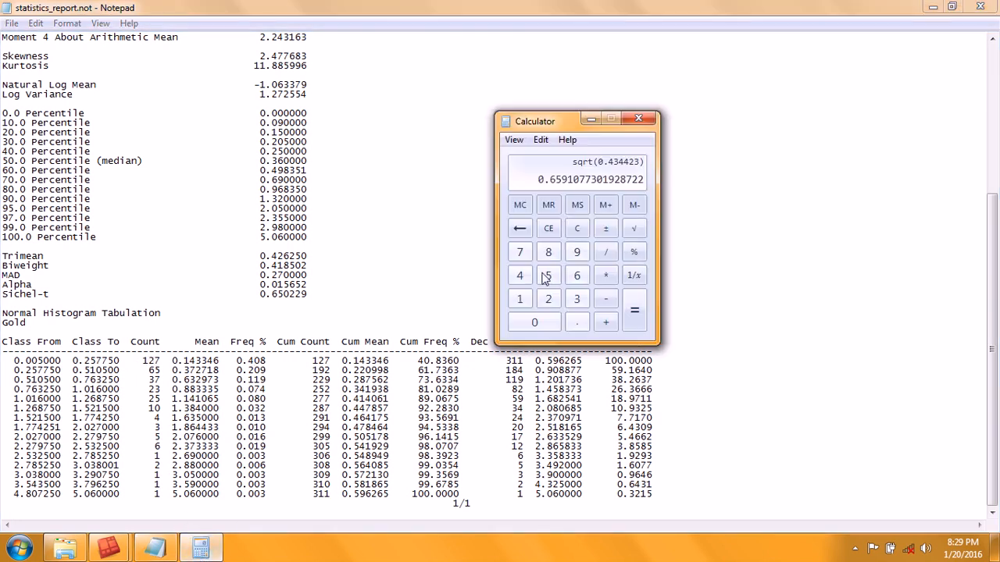
pyautogui.click(577, 230)
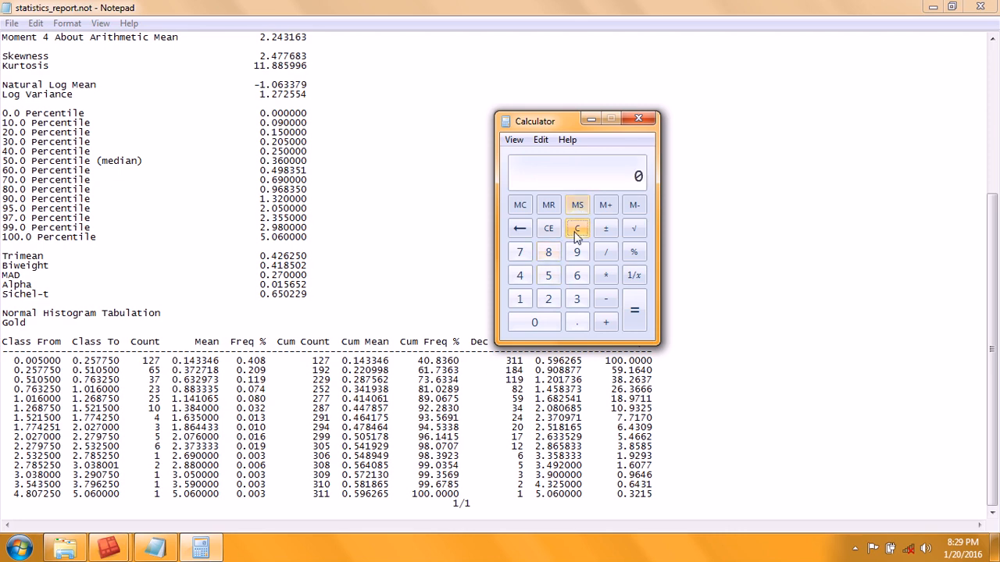
pyautogui.click(521, 252)
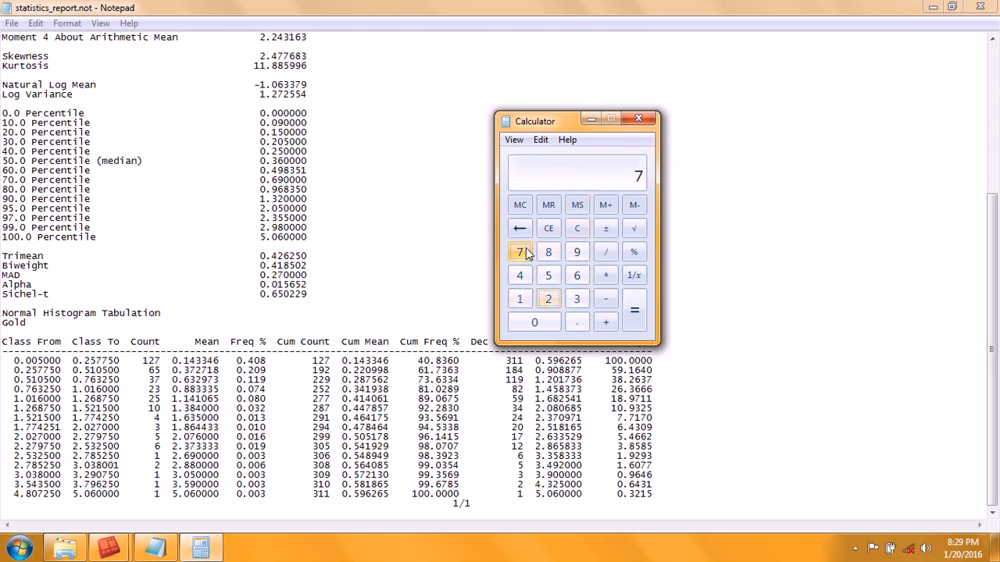
pyautogui.click(521, 300)
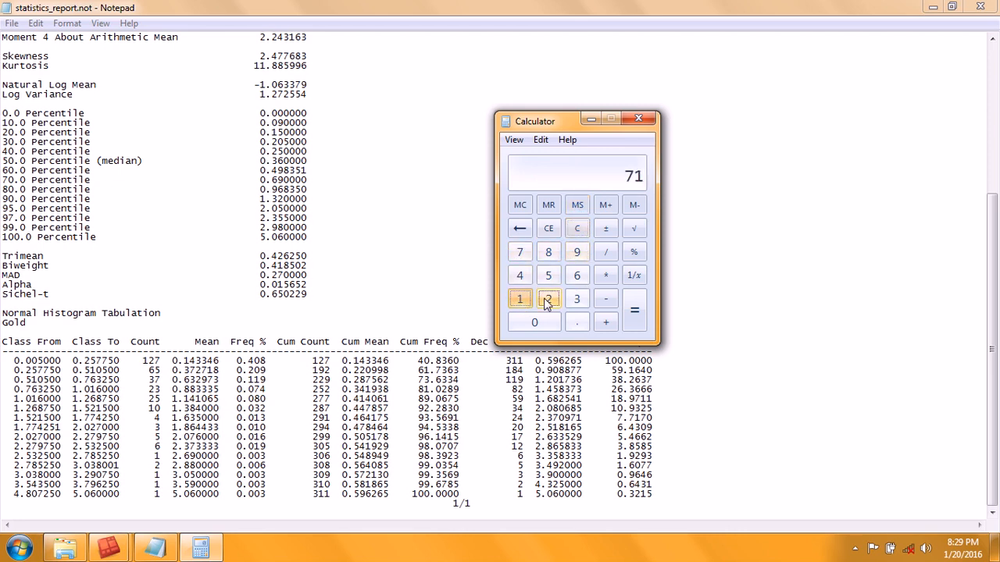
pyautogui.click(548, 301)
pyautogui.click(519, 251)
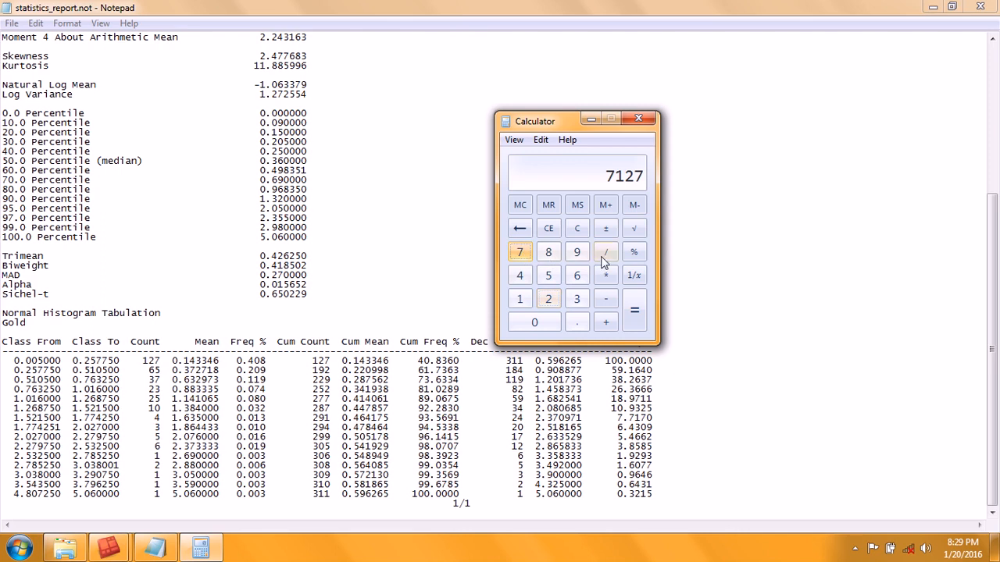
pyautogui.click(557, 234)
pyautogui.click(520, 299)
pyautogui.click(548, 299)
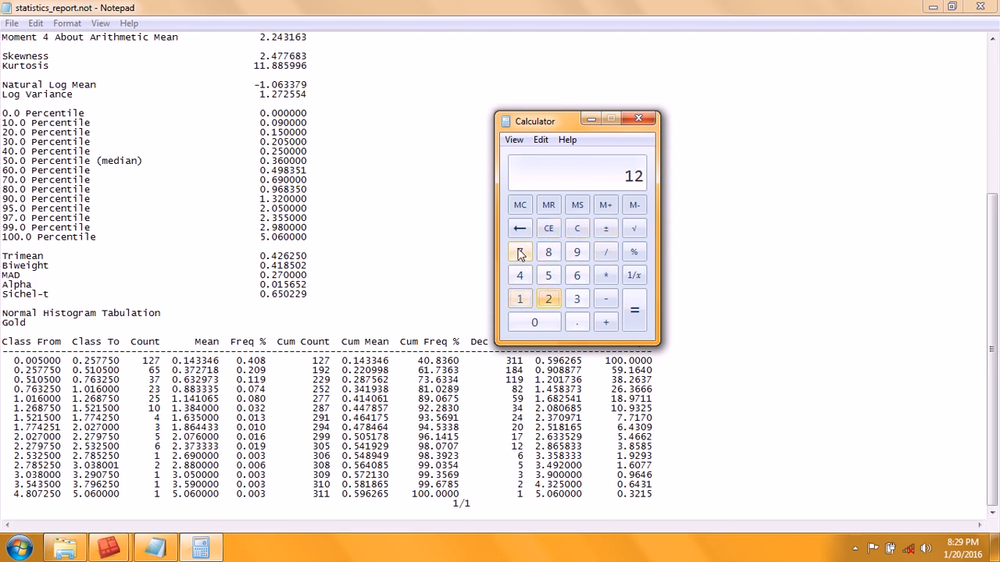
pyautogui.click(520, 252)
pyautogui.click(605, 251)
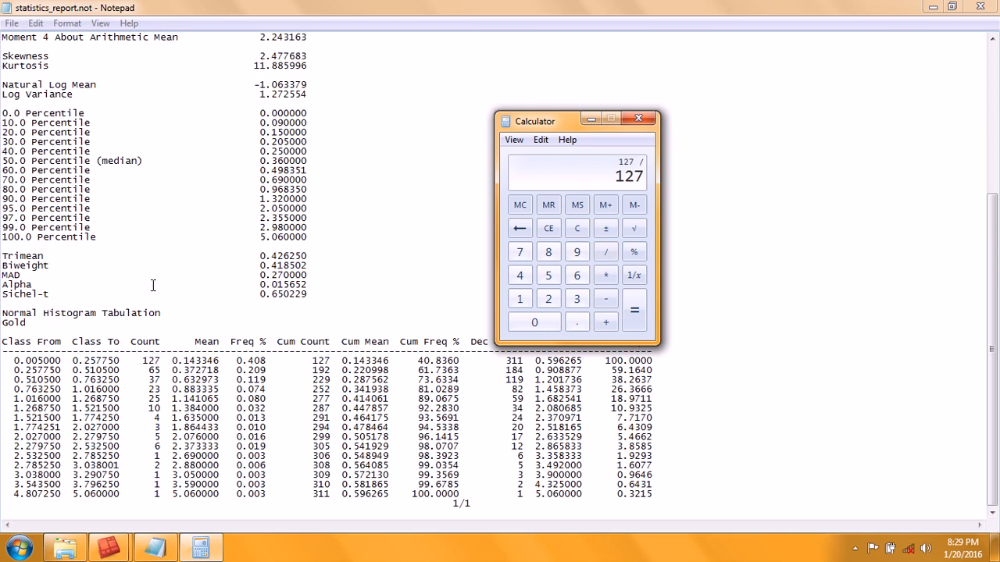
pyautogui.click(576, 300)
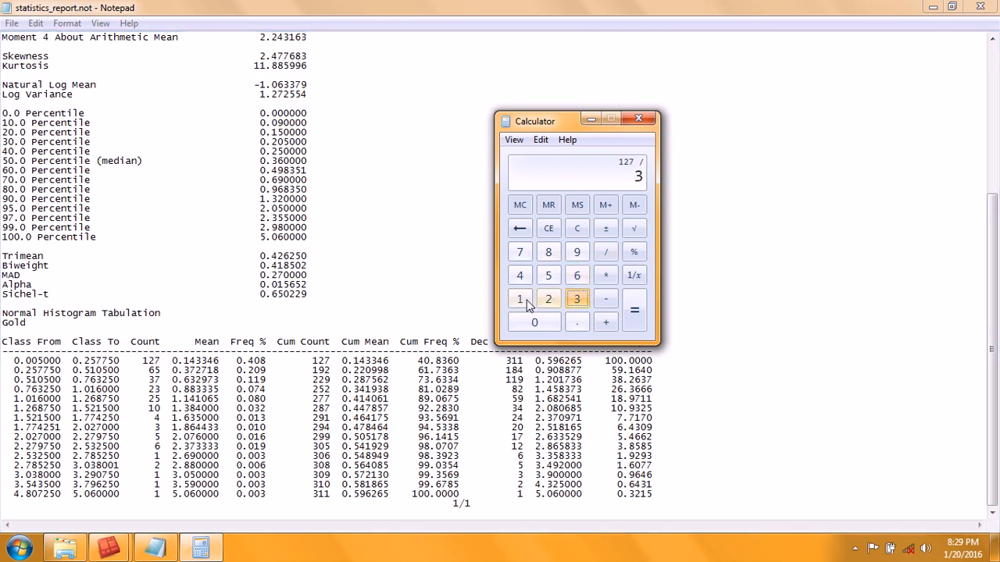
pyautogui.click(520, 299)
pyautogui.click(520, 299)
pyautogui.click(634, 311)
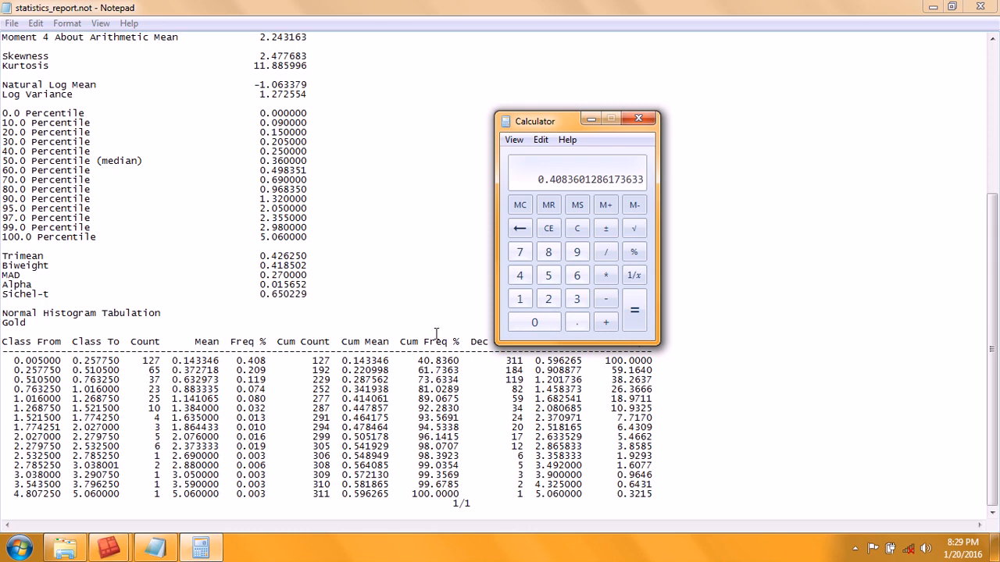
# Step: Divide the second class count 65 by 311 to check its frequency
pyautogui.click(548, 228)
pyautogui.click(575, 276)
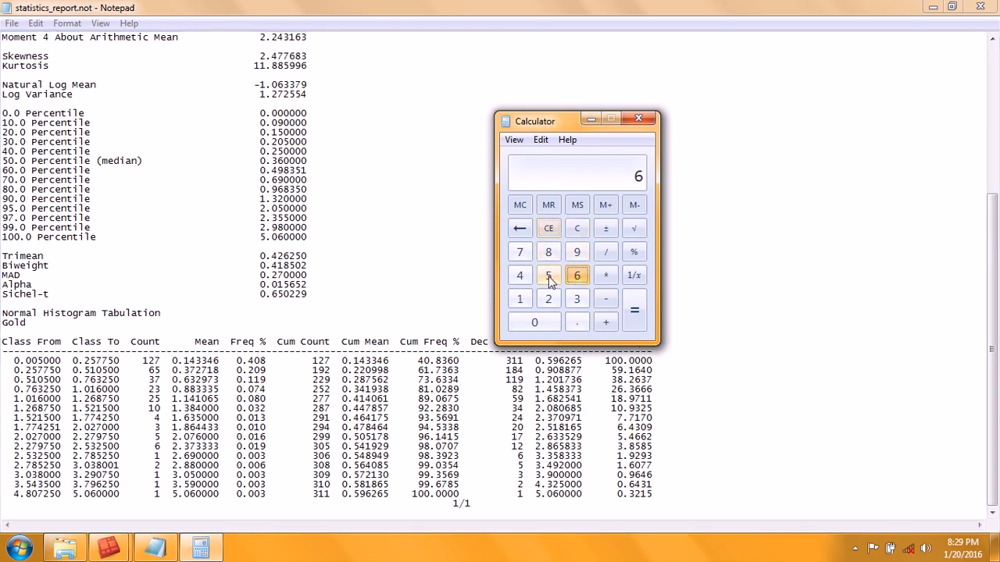
pyautogui.click(548, 278)
pyautogui.click(606, 251)
pyautogui.click(577, 299)
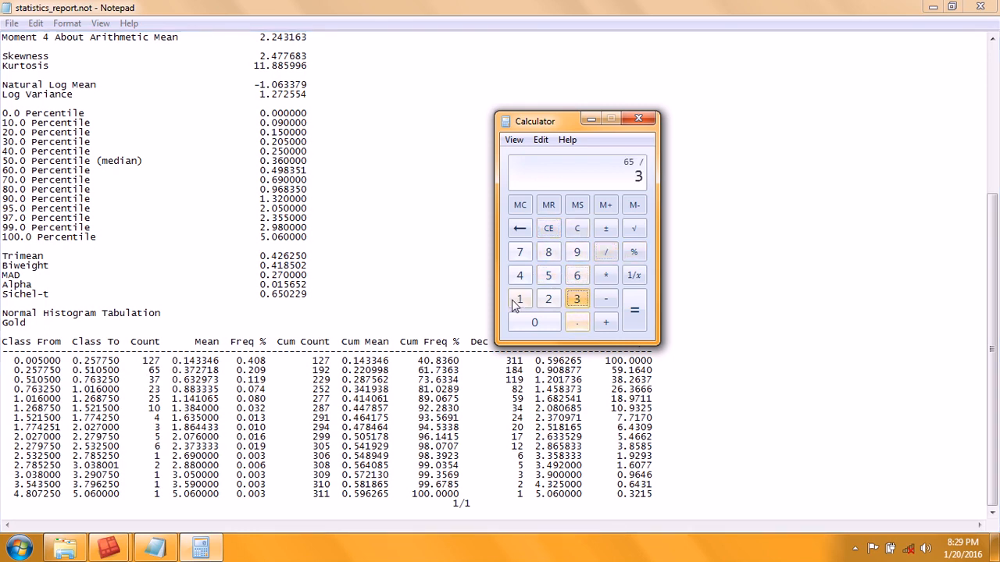
pyautogui.click(519, 300)
pyautogui.click(519, 299)
pyautogui.click(634, 309)
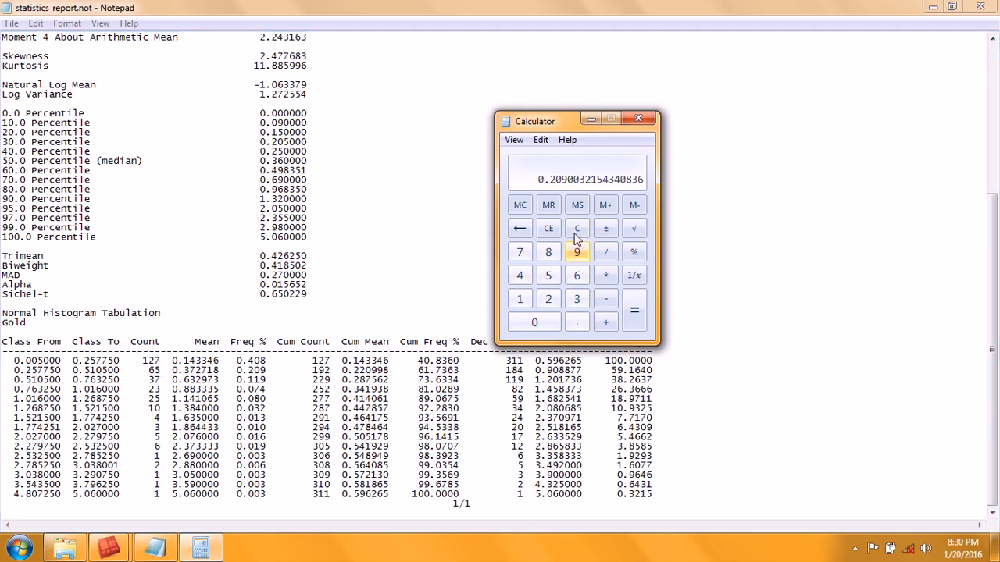
# Step: Add 127 and 65 to check the cumulative count of the second class
pyautogui.click(548, 228)
pyautogui.click(522, 300)
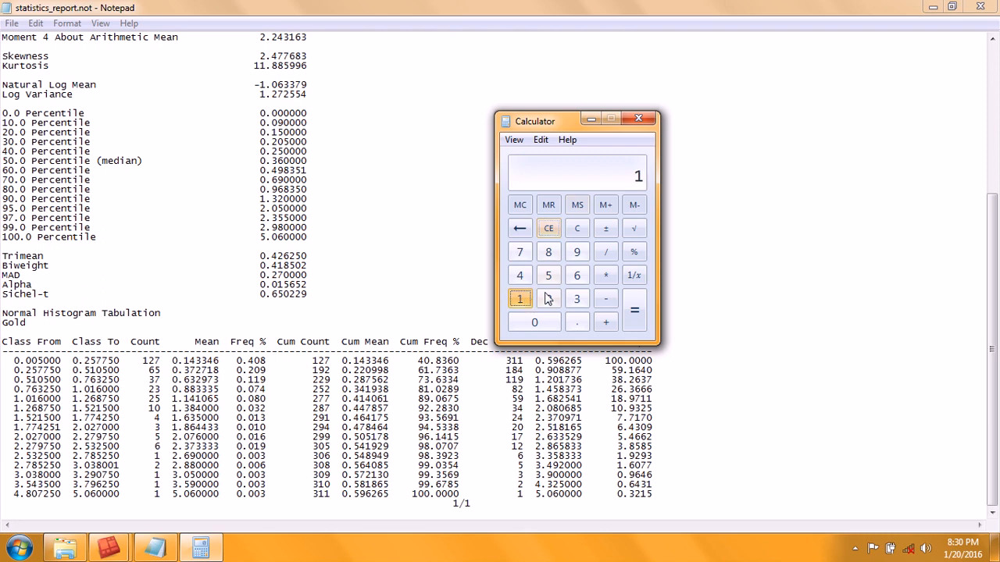
pyautogui.click(520, 251)
pyautogui.click(579, 228)
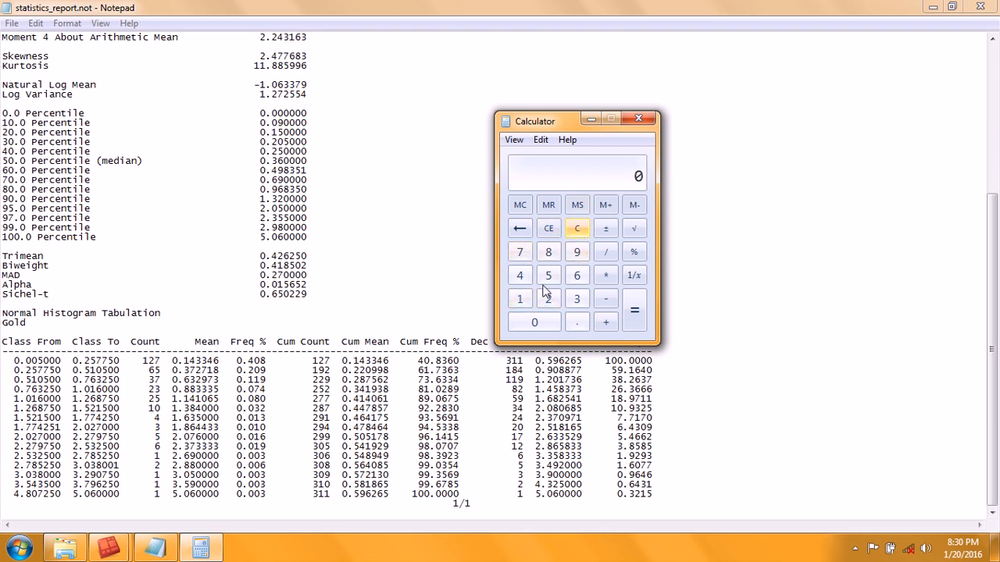
pyautogui.click(522, 300)
pyautogui.click(548, 299)
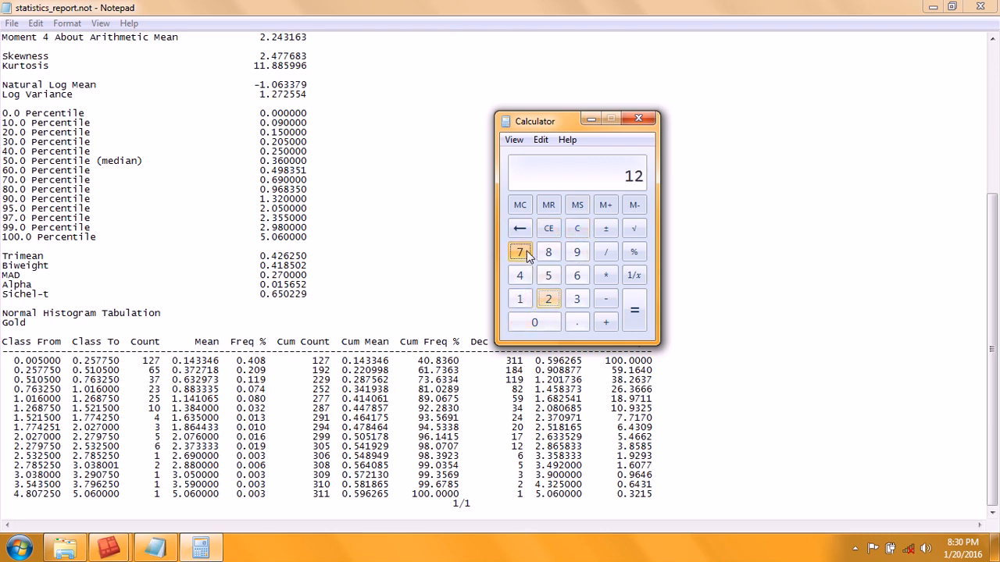
pyautogui.click(520, 251)
pyautogui.click(606, 324)
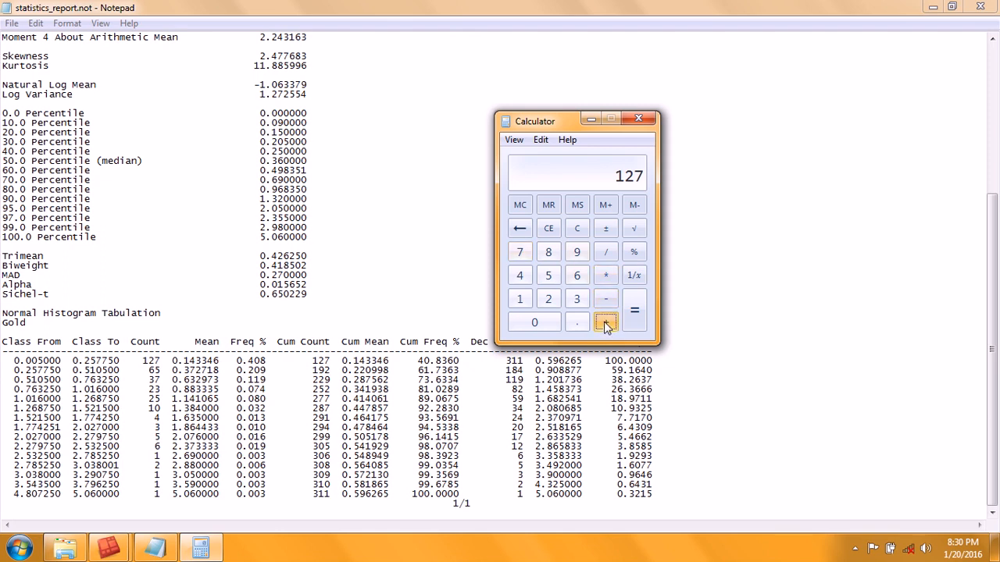
pyautogui.click(577, 278)
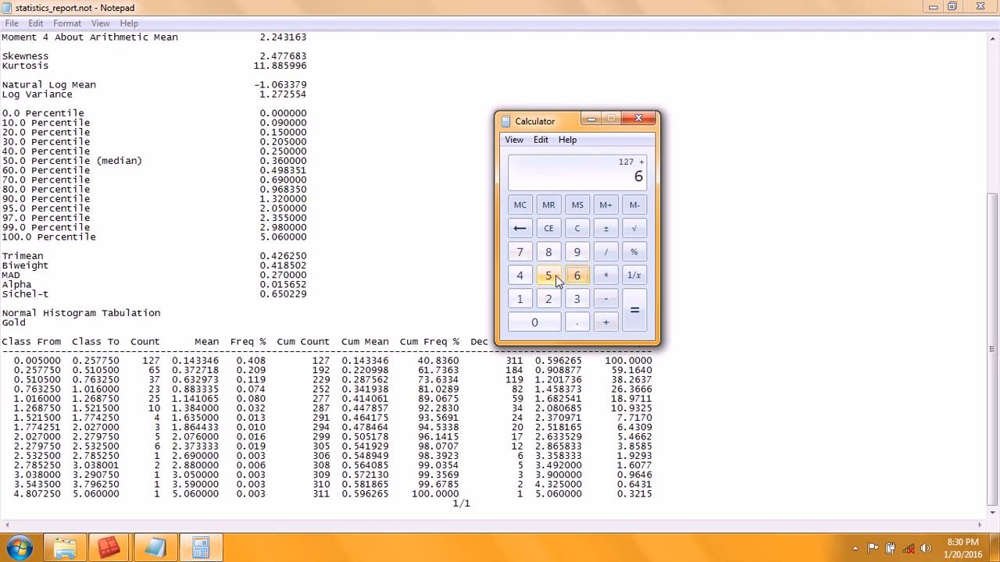
pyautogui.click(549, 276)
pyautogui.click(635, 314)
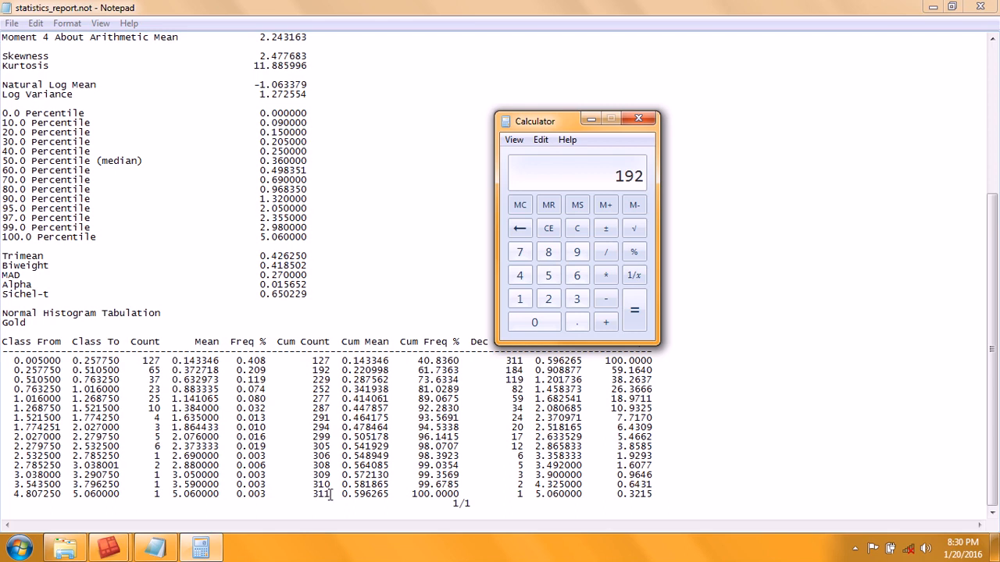
# Step: Review the final cumulative count and the variance in the report, then close the report and Calculator
pyautogui.moveTo(331, 494); pyautogui.dragTo(313, 495)
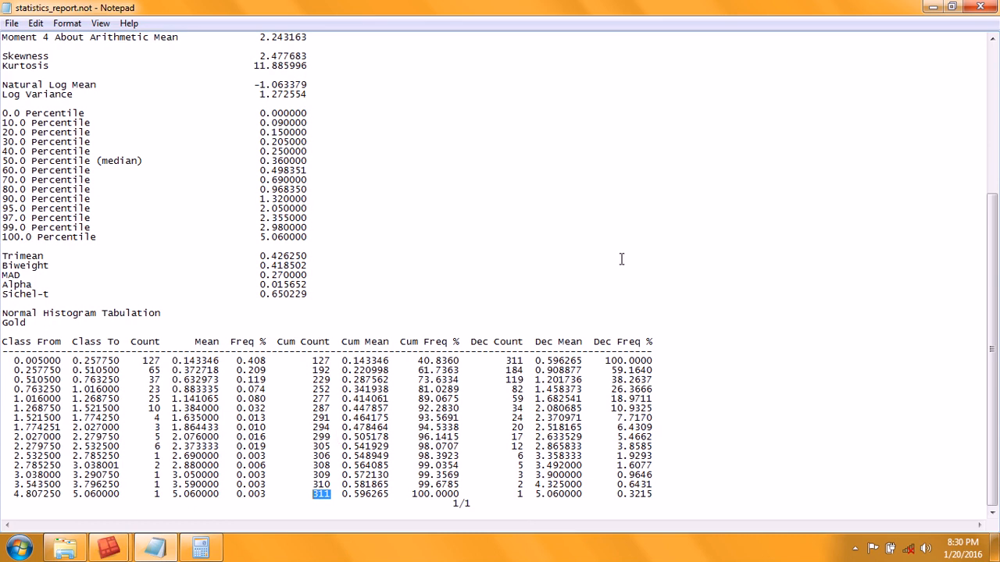
pyautogui.scroll(8, 596, 266)
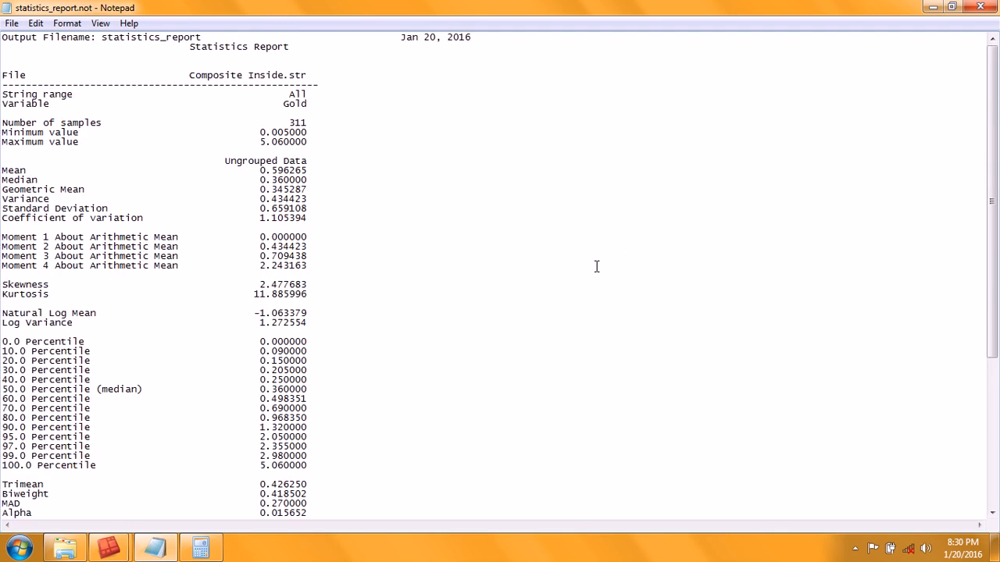
pyautogui.scroll(-5, 596, 267)
pyautogui.scroll(5, 596, 267)
pyautogui.moveTo(309, 200); pyautogui.dragTo(255, 198)
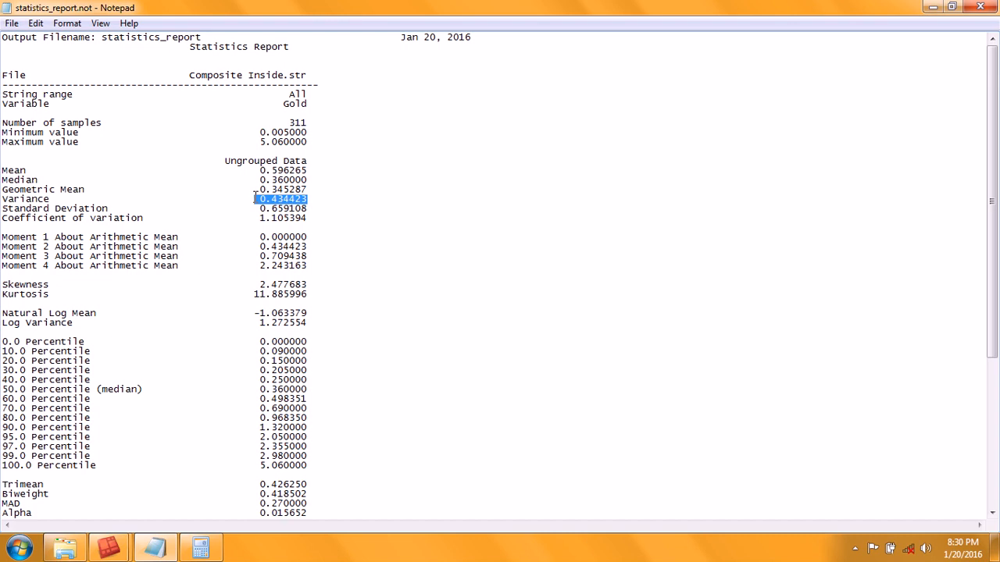
pyautogui.click(981, 7)
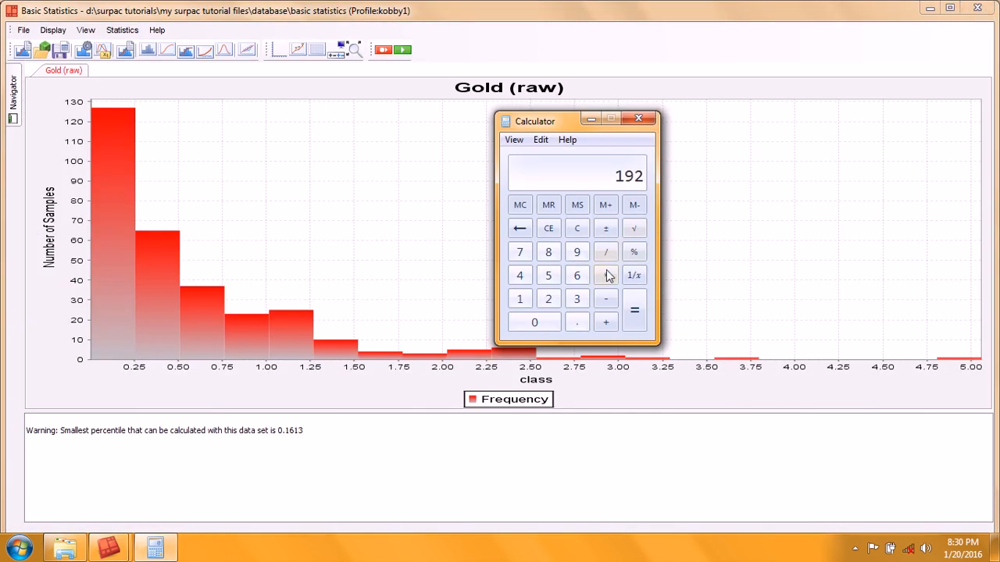
pyautogui.click(639, 119)
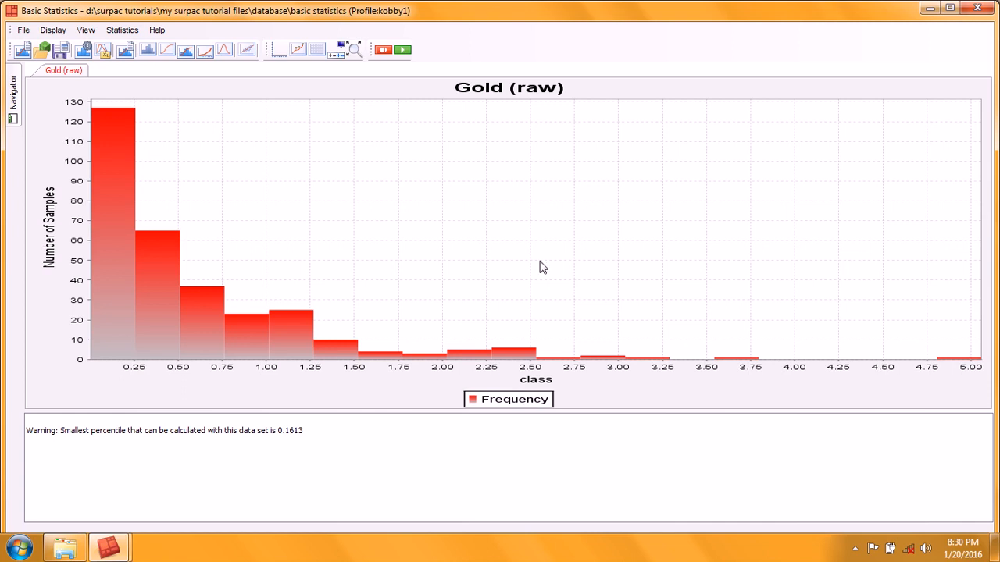
# Step: Show the cumulative frequency curve with point value labels on the gold histogram and refit the axes
pyautogui.click(188, 53)
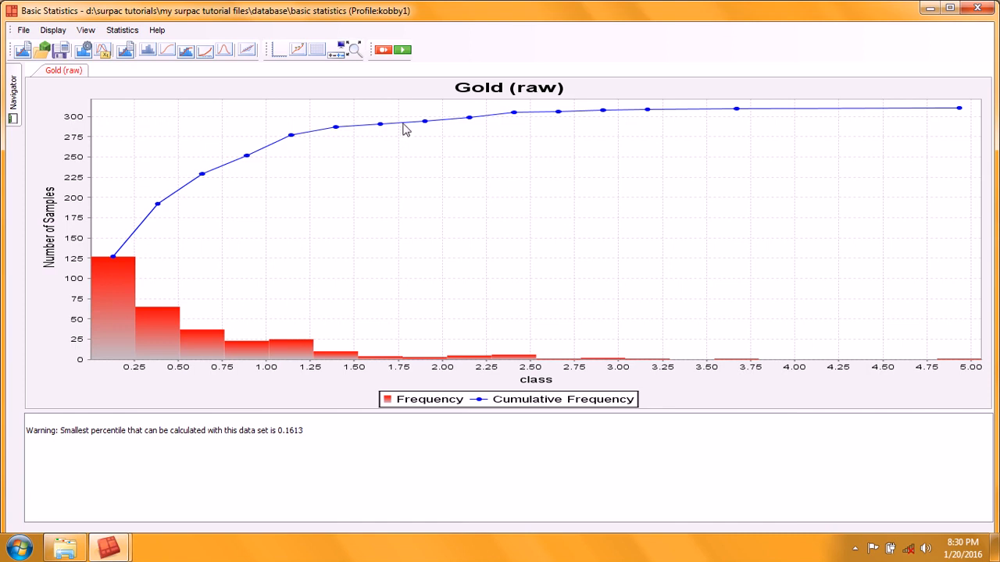
pyautogui.click(300, 51)
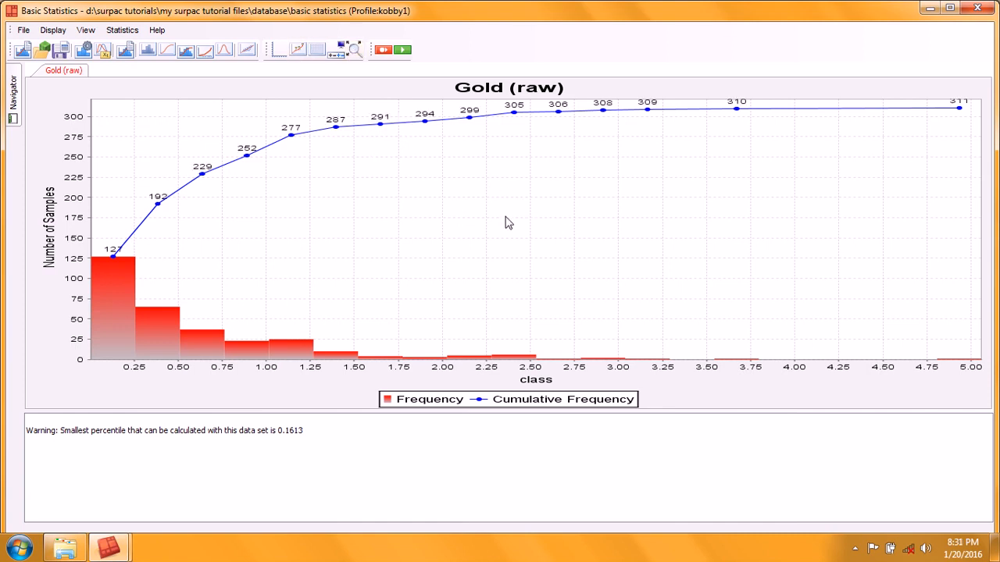
pyautogui.click(353, 50)
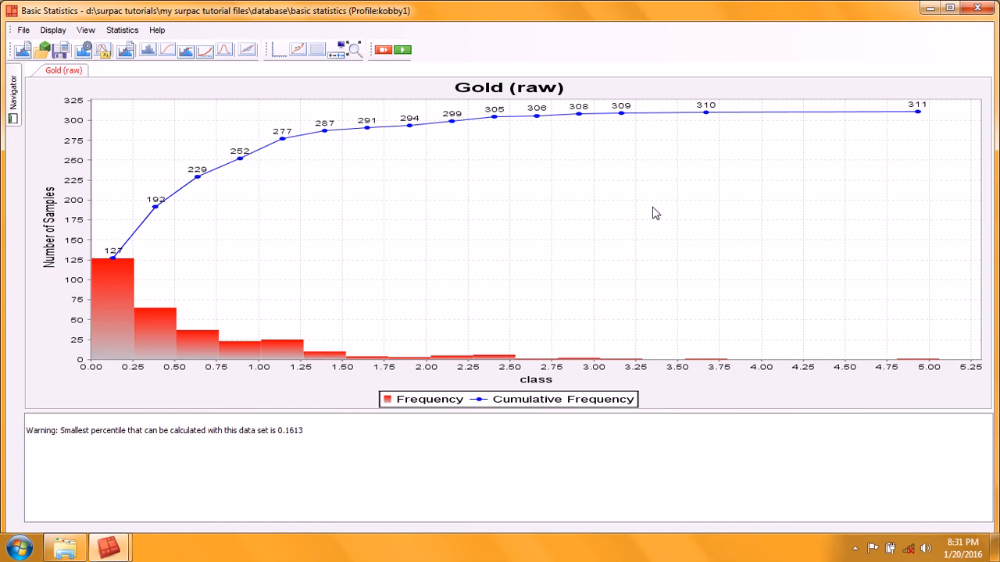